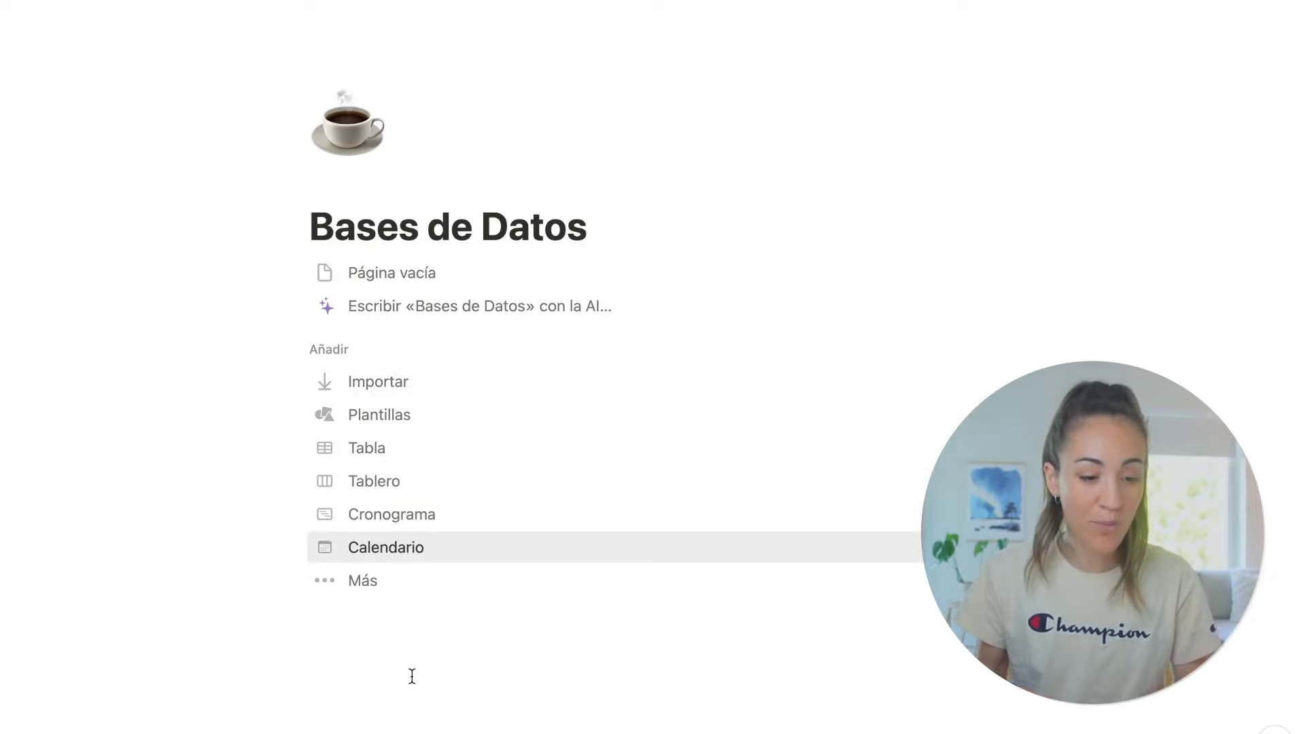
Start the Bases de Datos en Notion page as an empty page and add two blank lines under the title
click(416, 581)
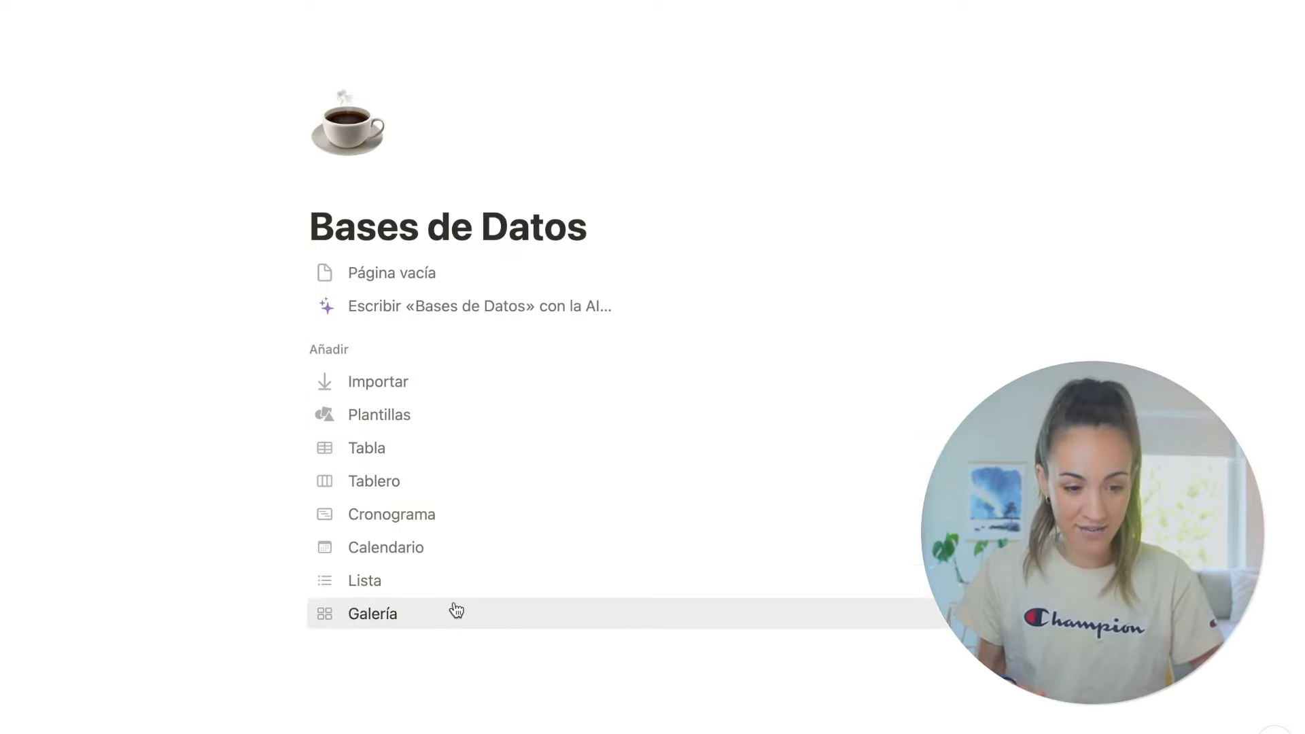
click(447, 465)
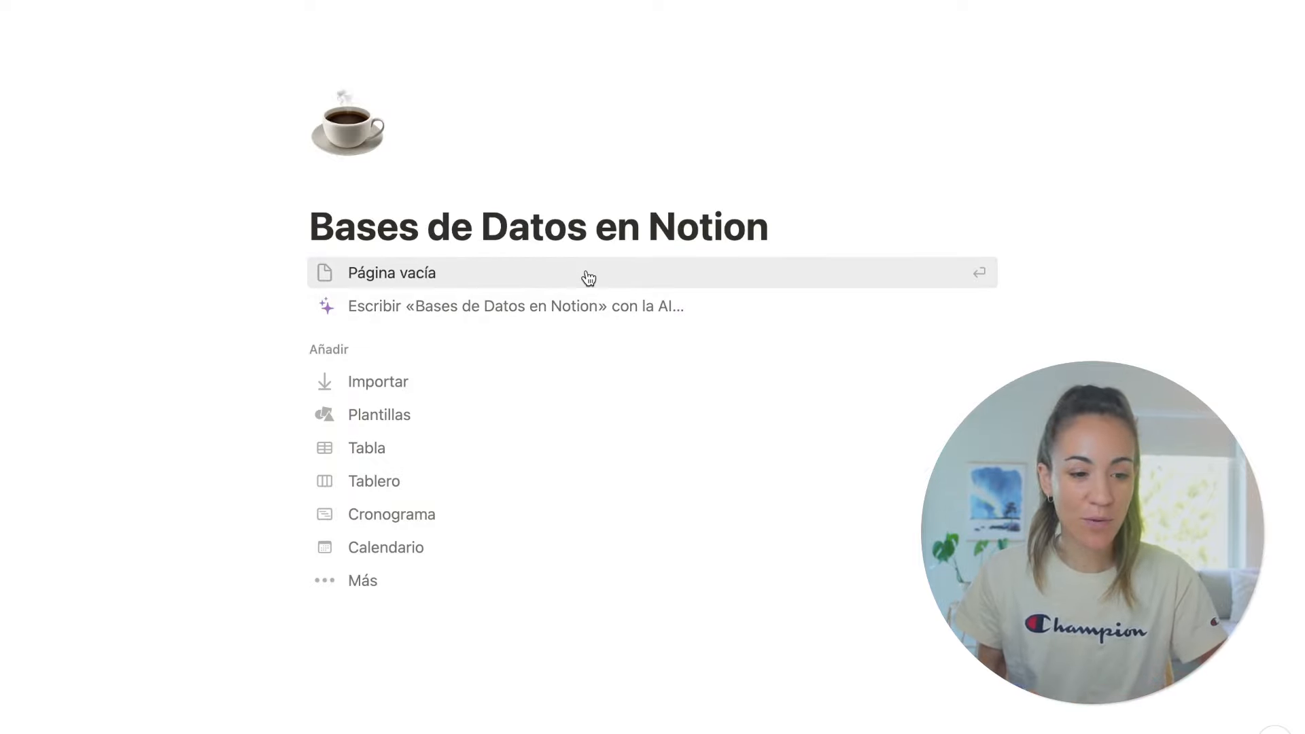
click(451, 275)
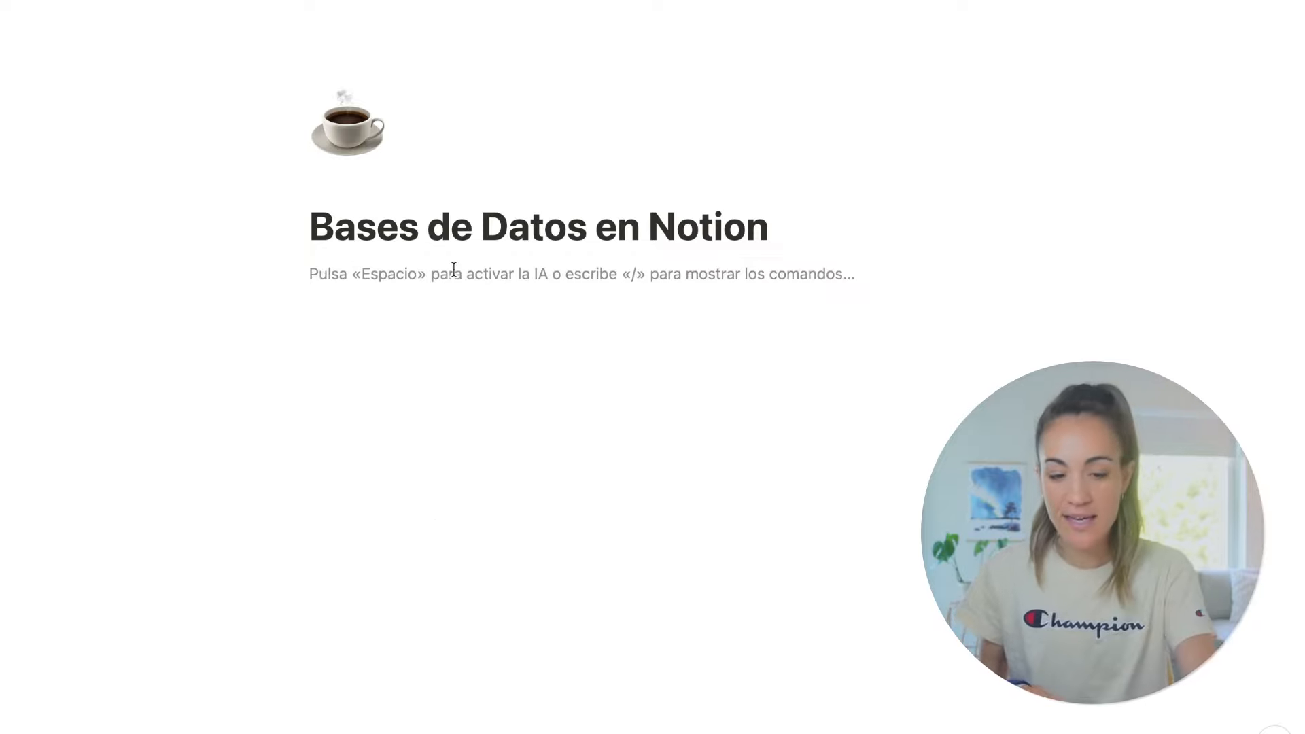
key(Return)
key(Return)
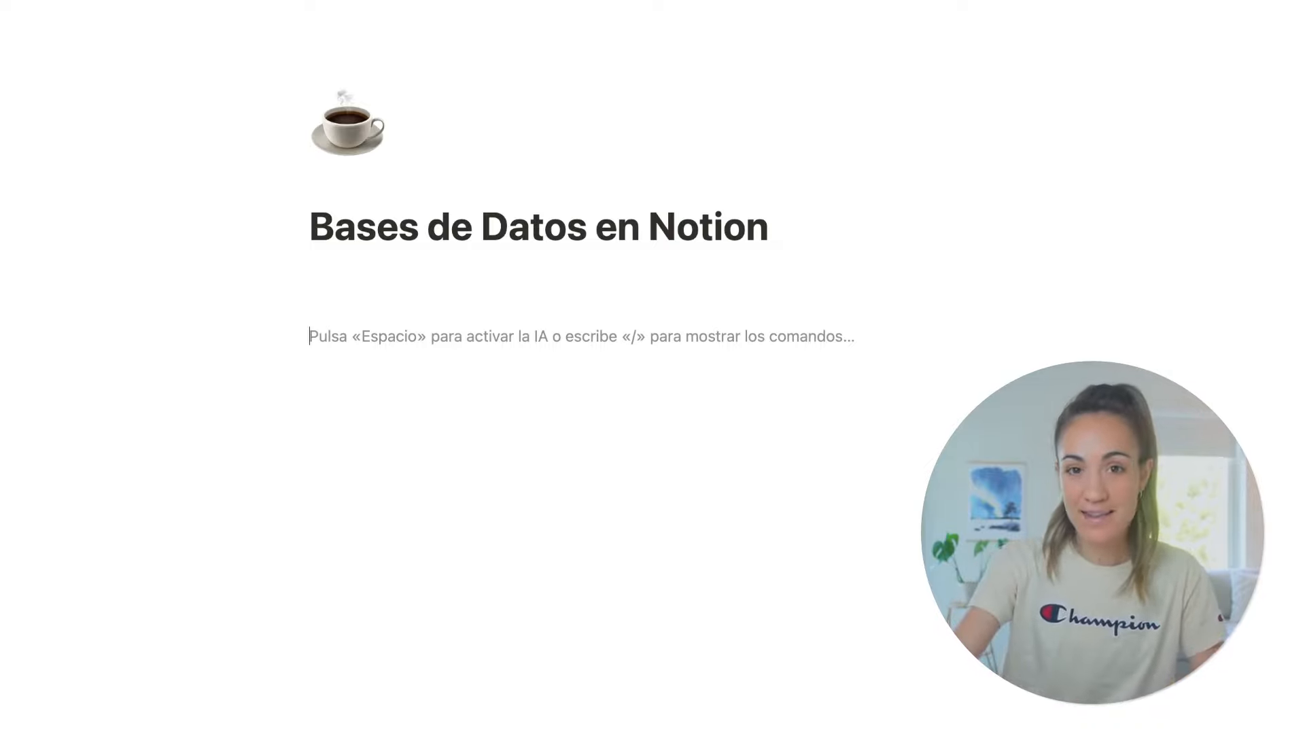
Insert a table view with a new database as its data source and title it "Vídeos YouTube"
text(/)
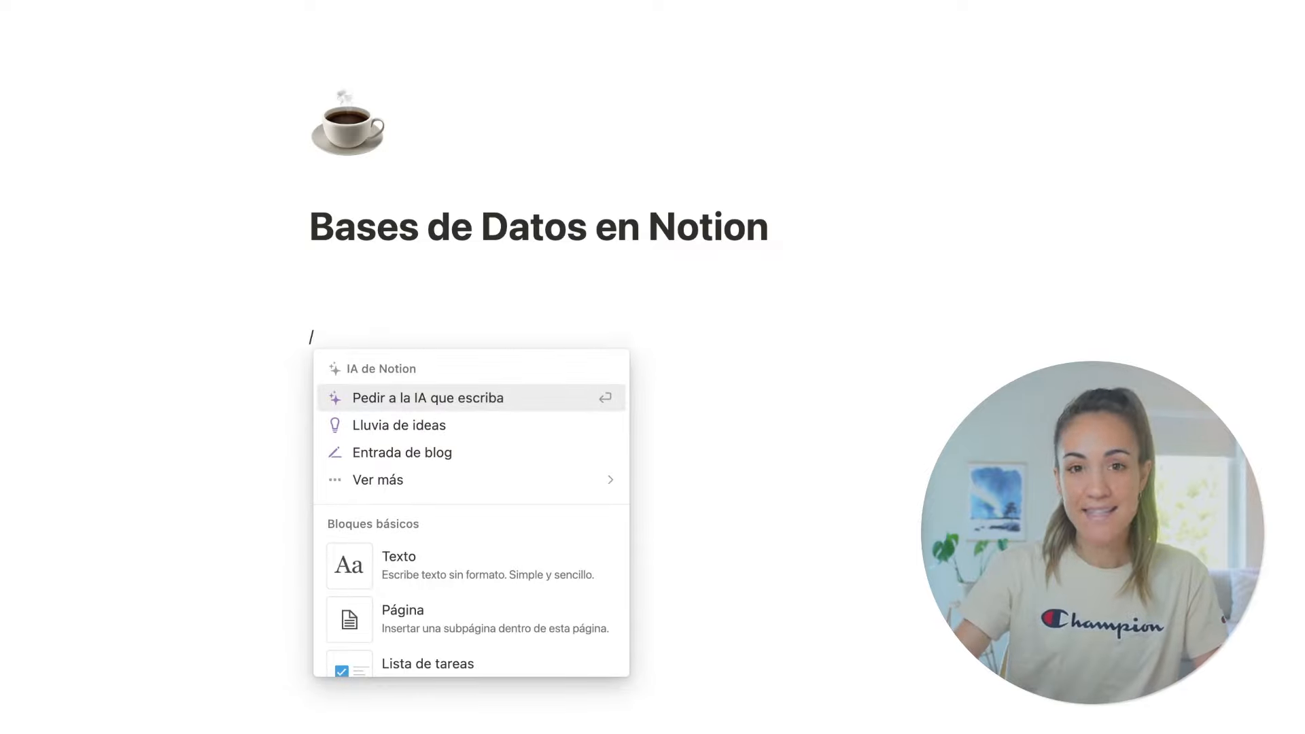
text(base de)
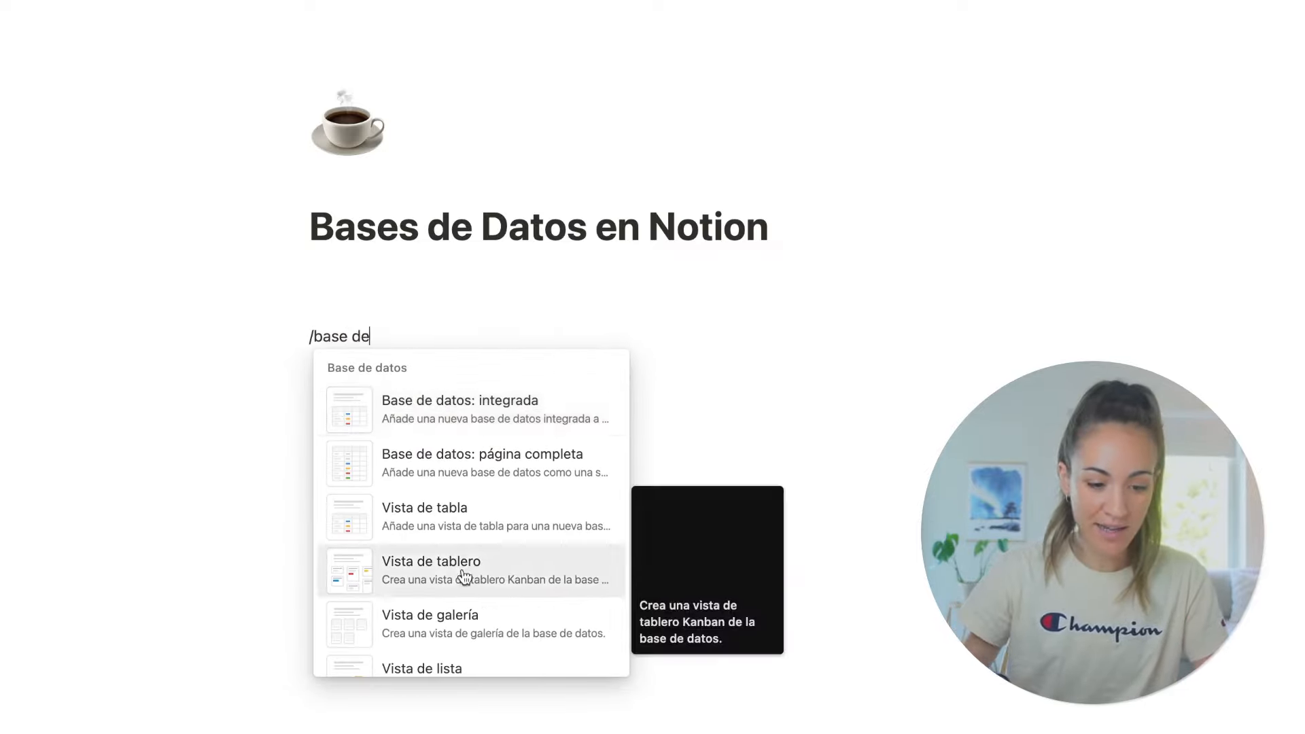
scroll(466, 602, down, 4)
scroll(472, 602, down, 1)
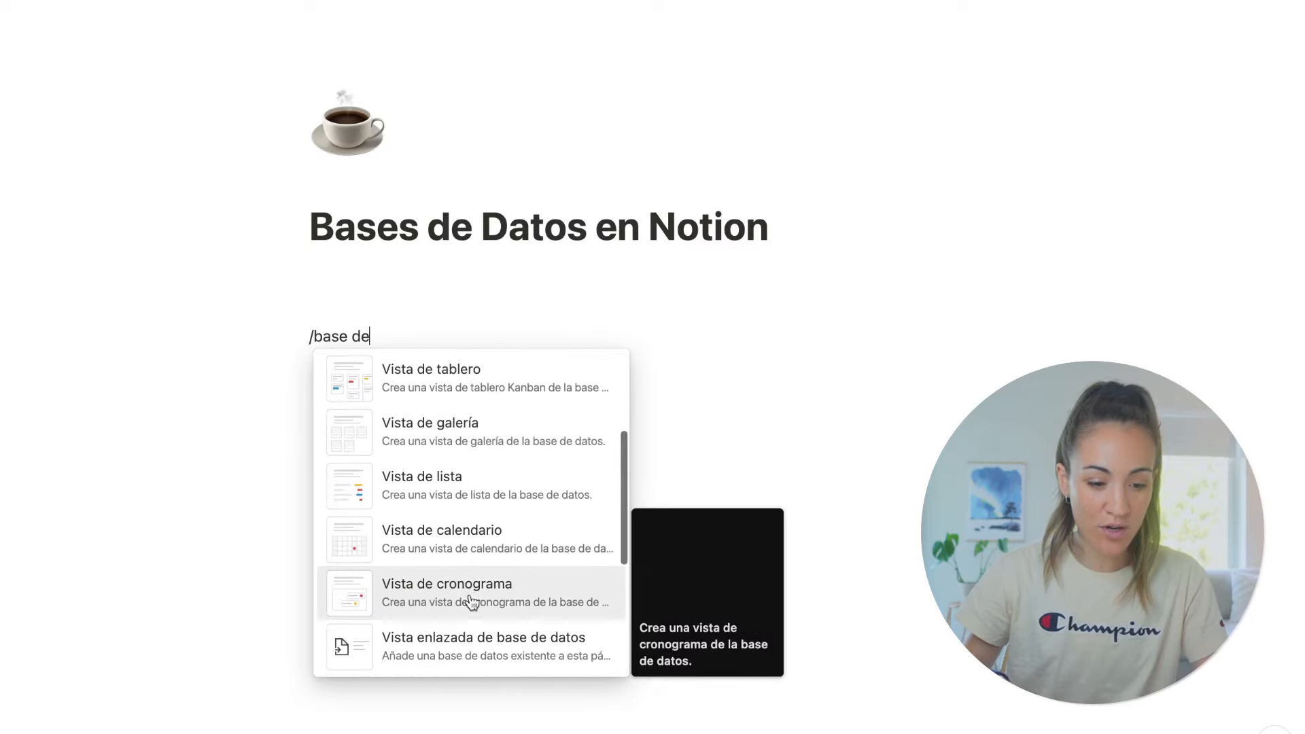
scroll(480, 525, up, 3)
scroll(486, 524, up, 3)
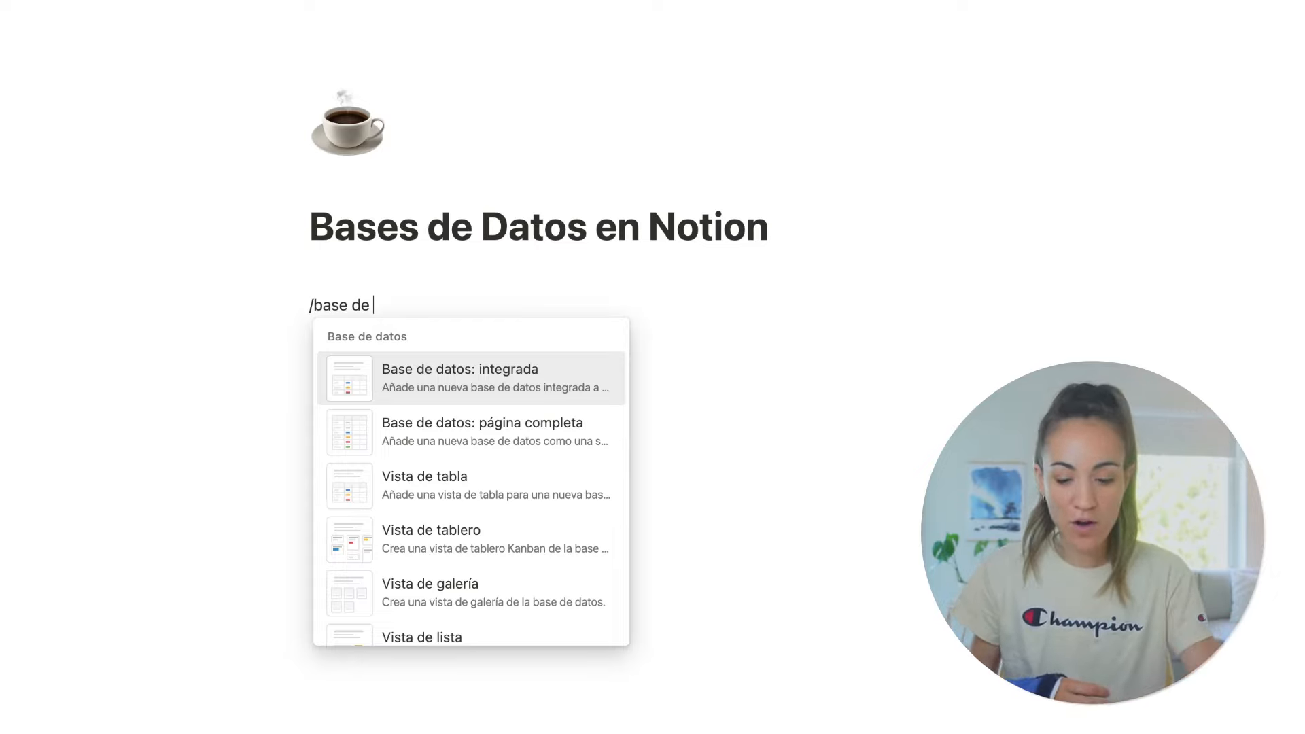
key(Down)
key(Down)
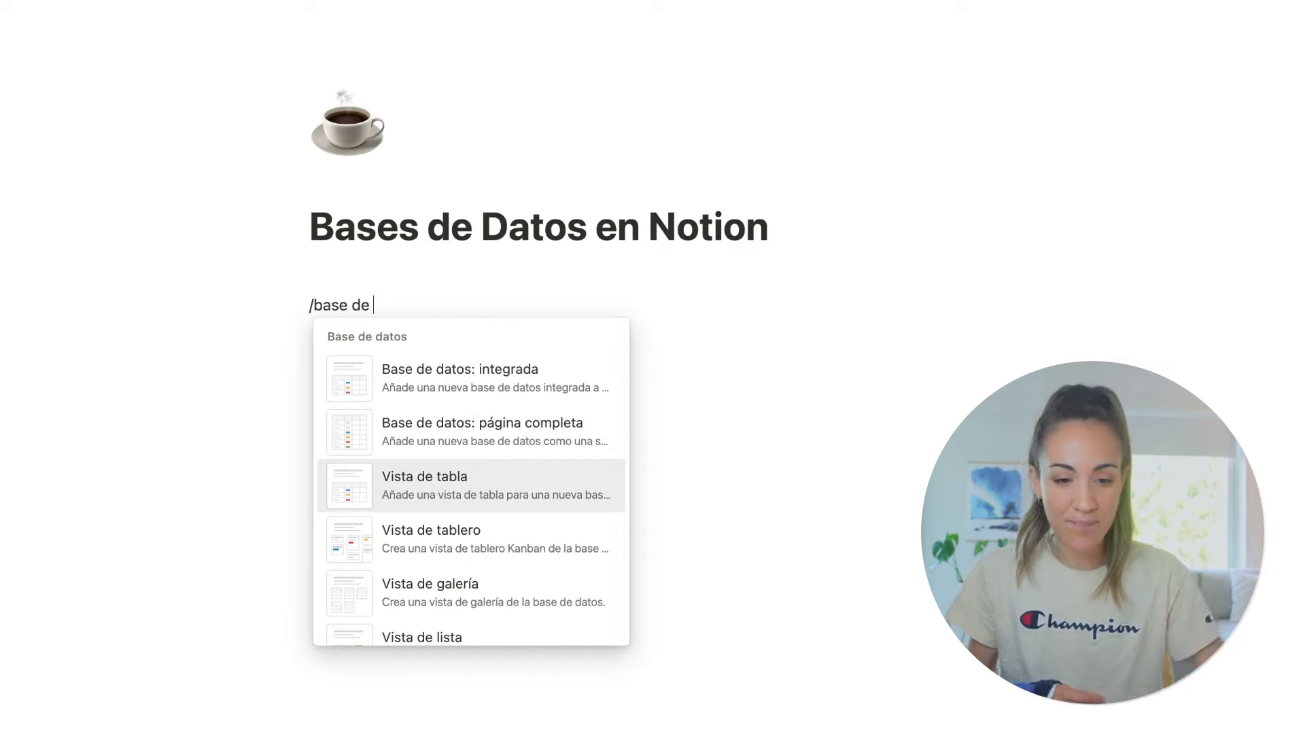
key(Return)
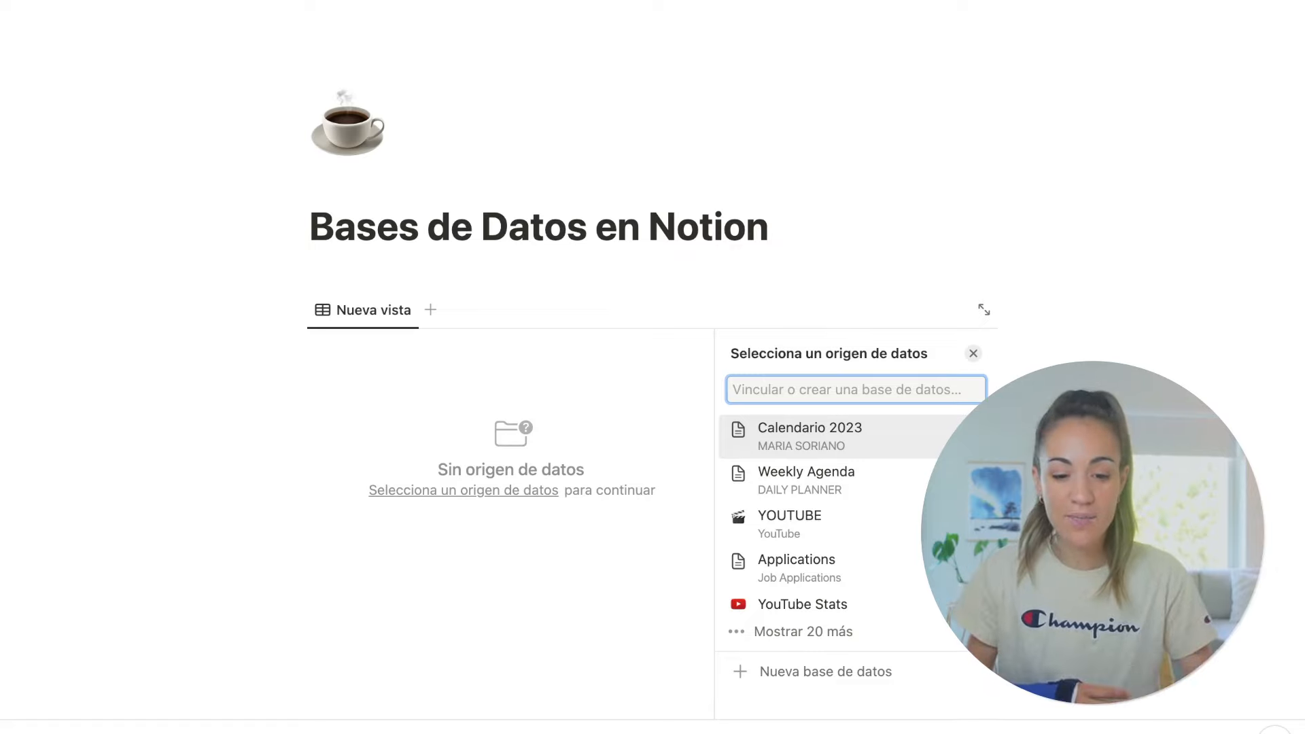
click(897, 682)
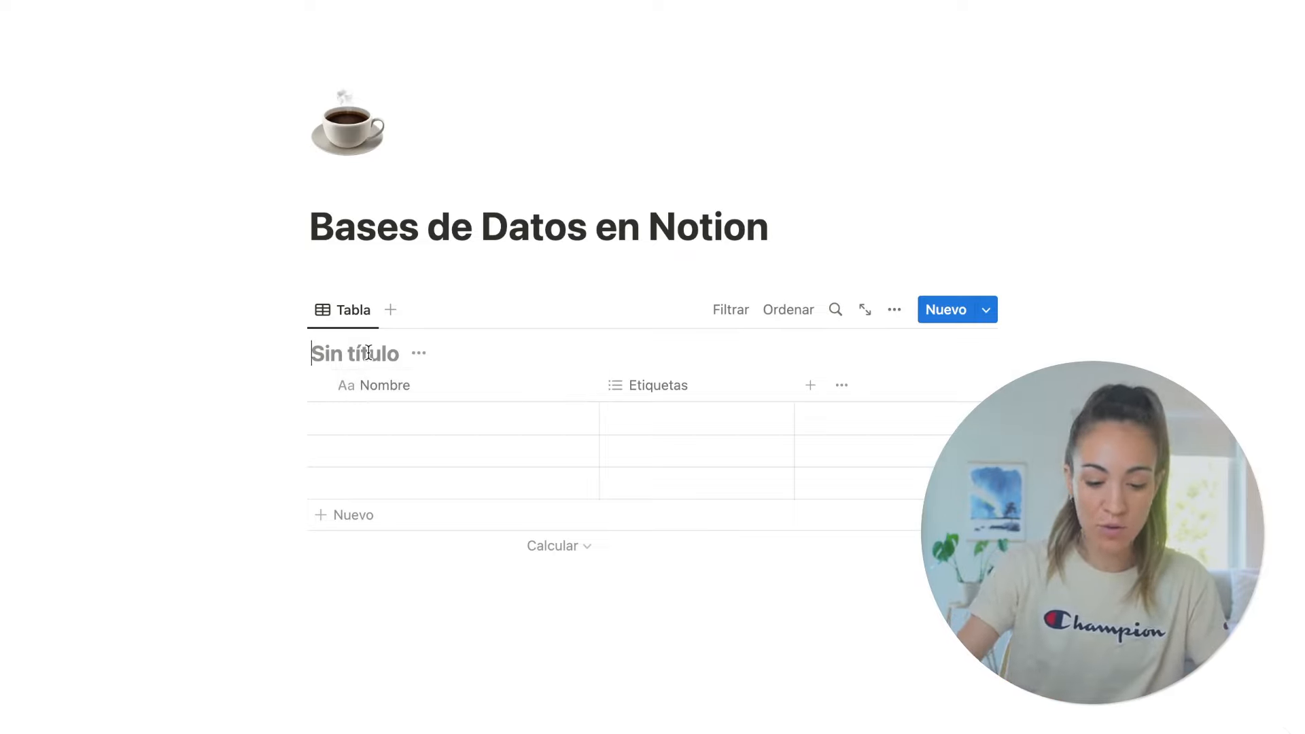
text(Vídeos YouTube)
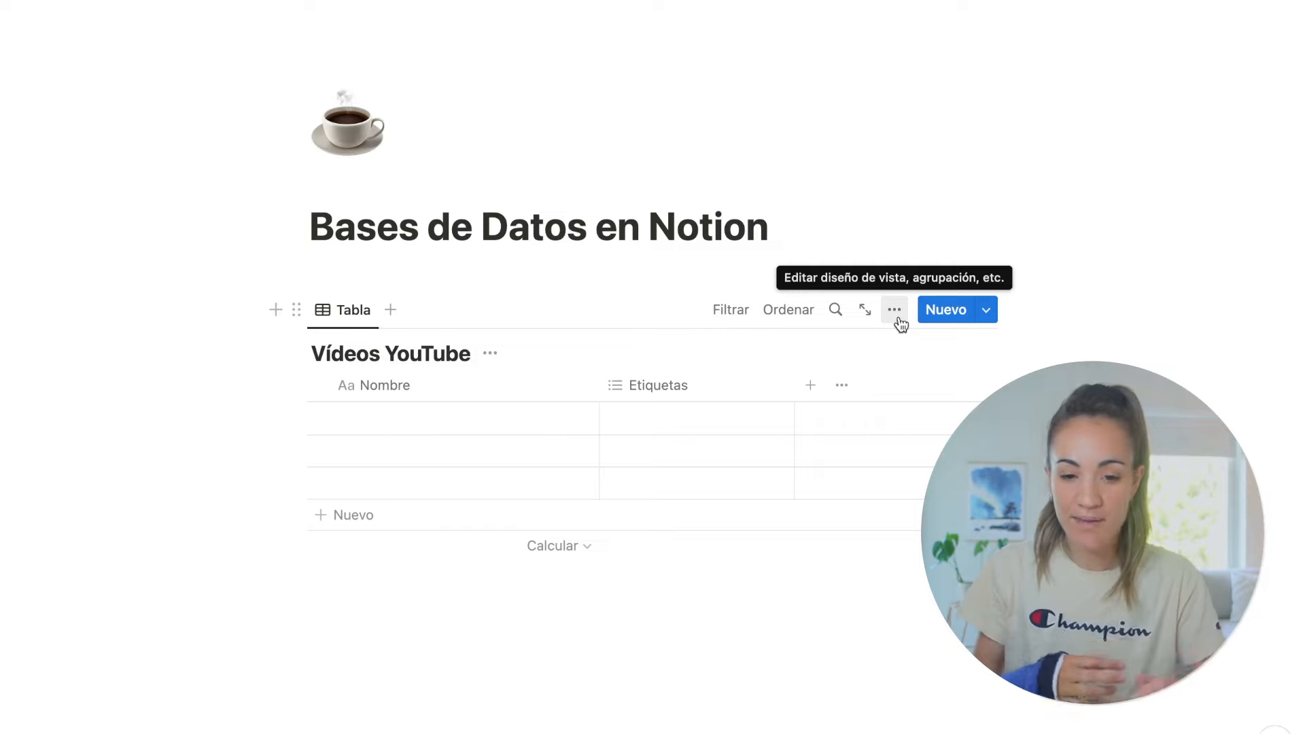
Try hiding the title of the Vídeos YouTube database and undo the change
click(490, 354)
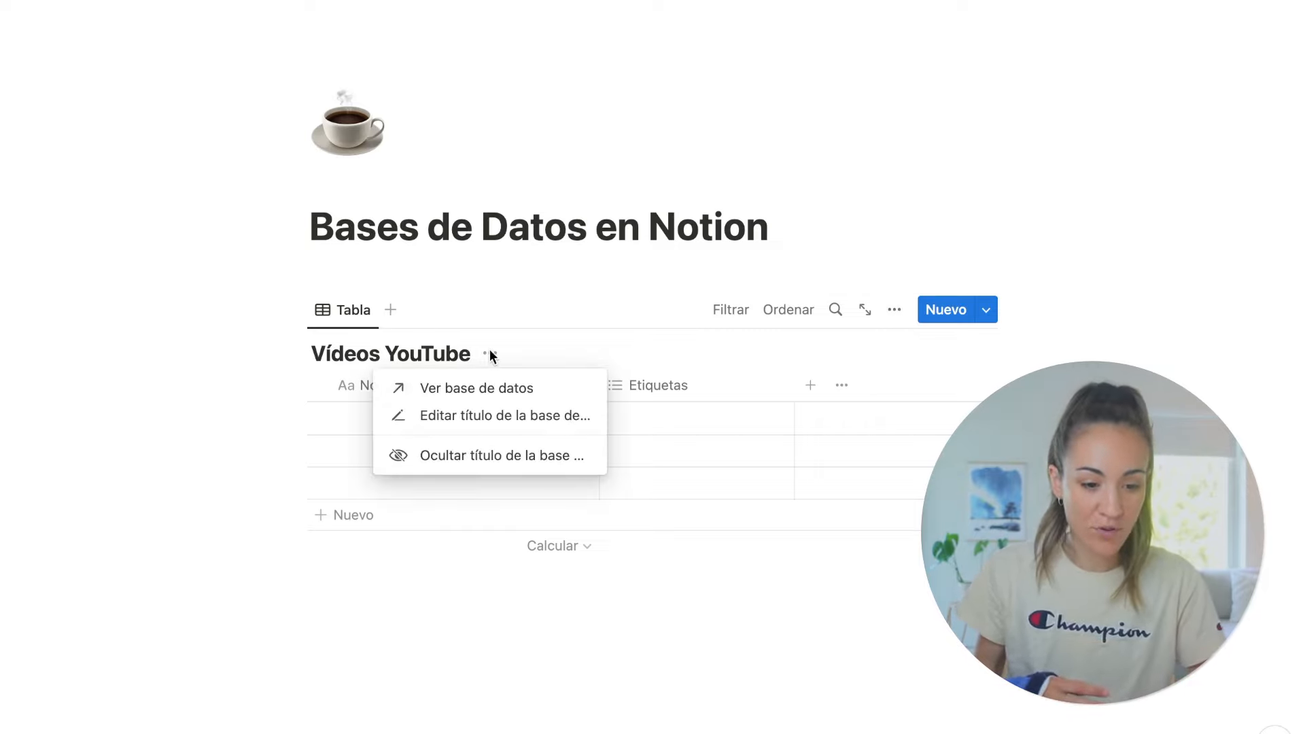
click(503, 462)
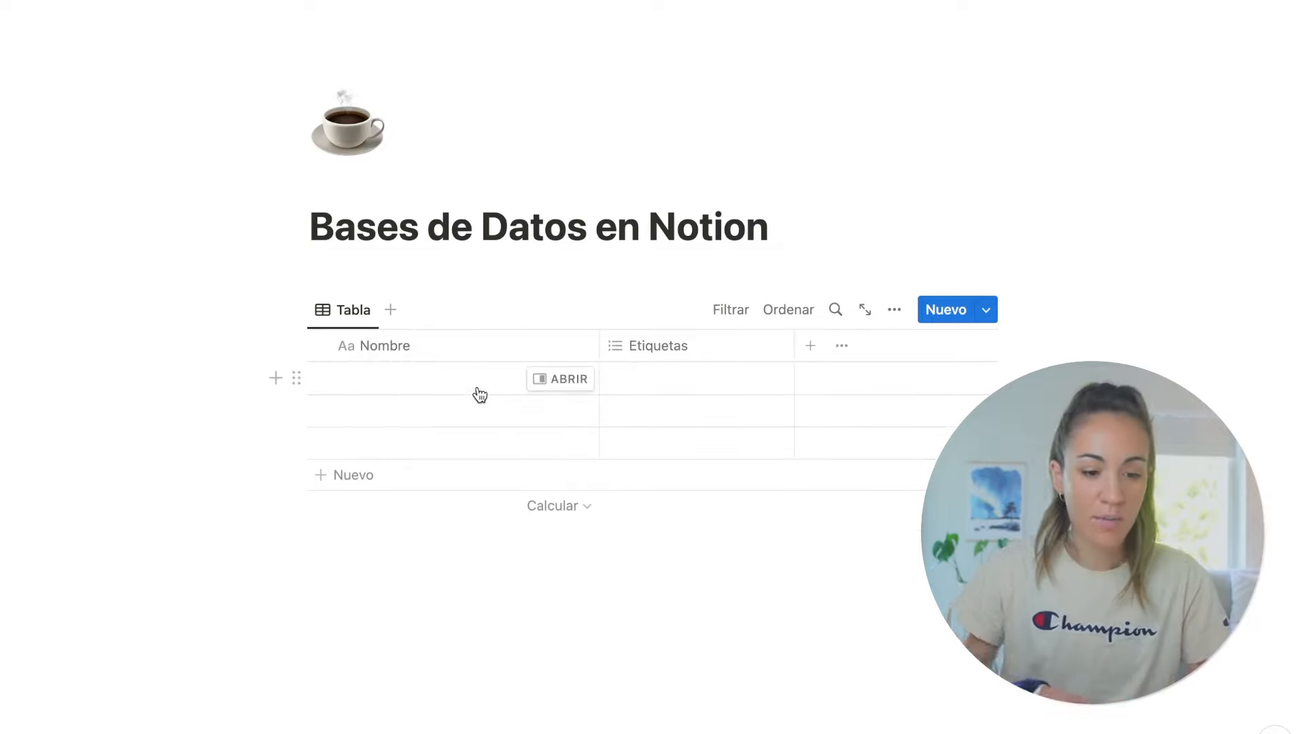
key(super+z)
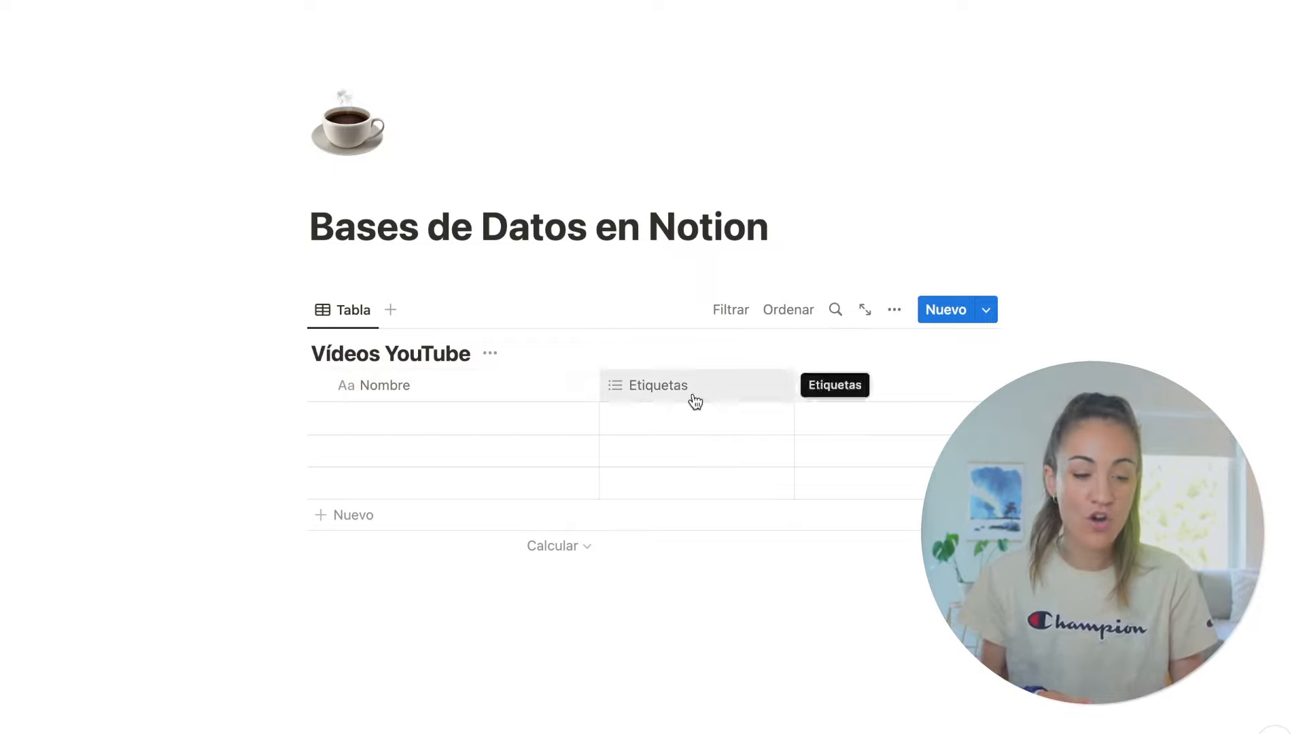
Name the first database entry "Apps para Mac que mejorarán tu productividad"
click(481, 420)
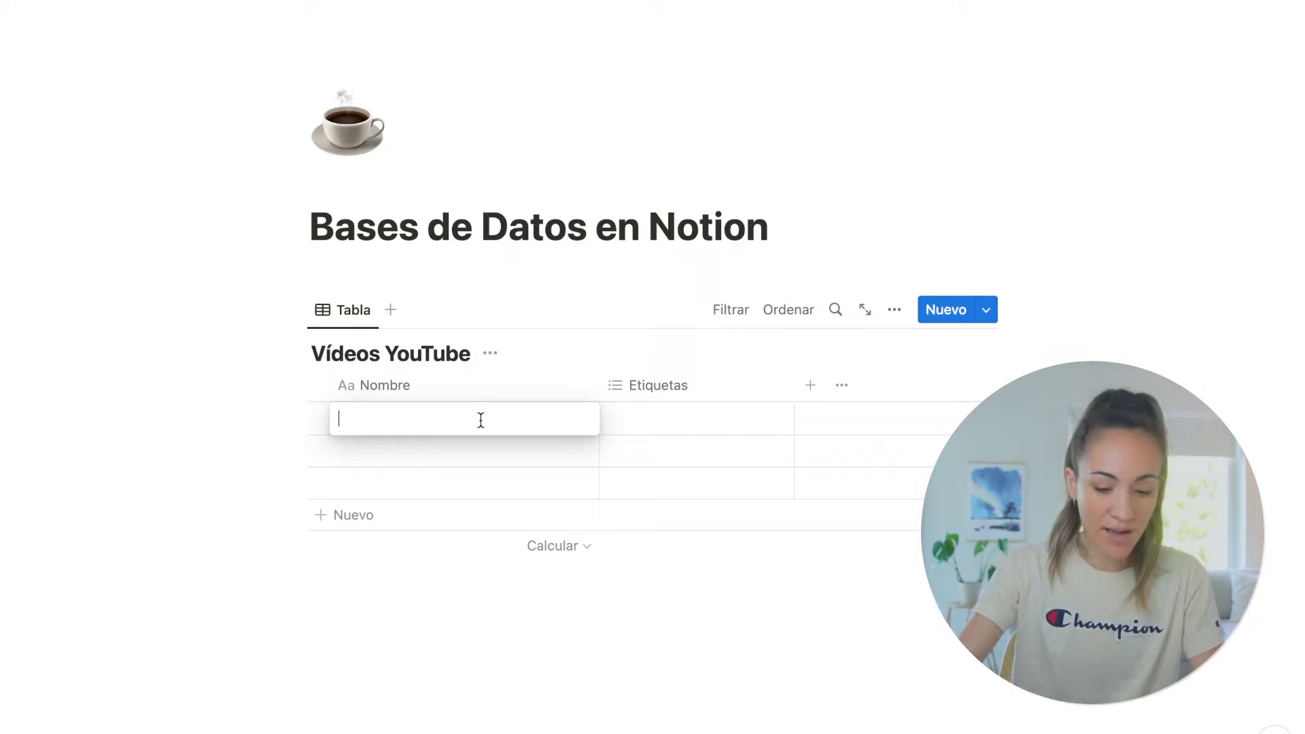
text(Apps)
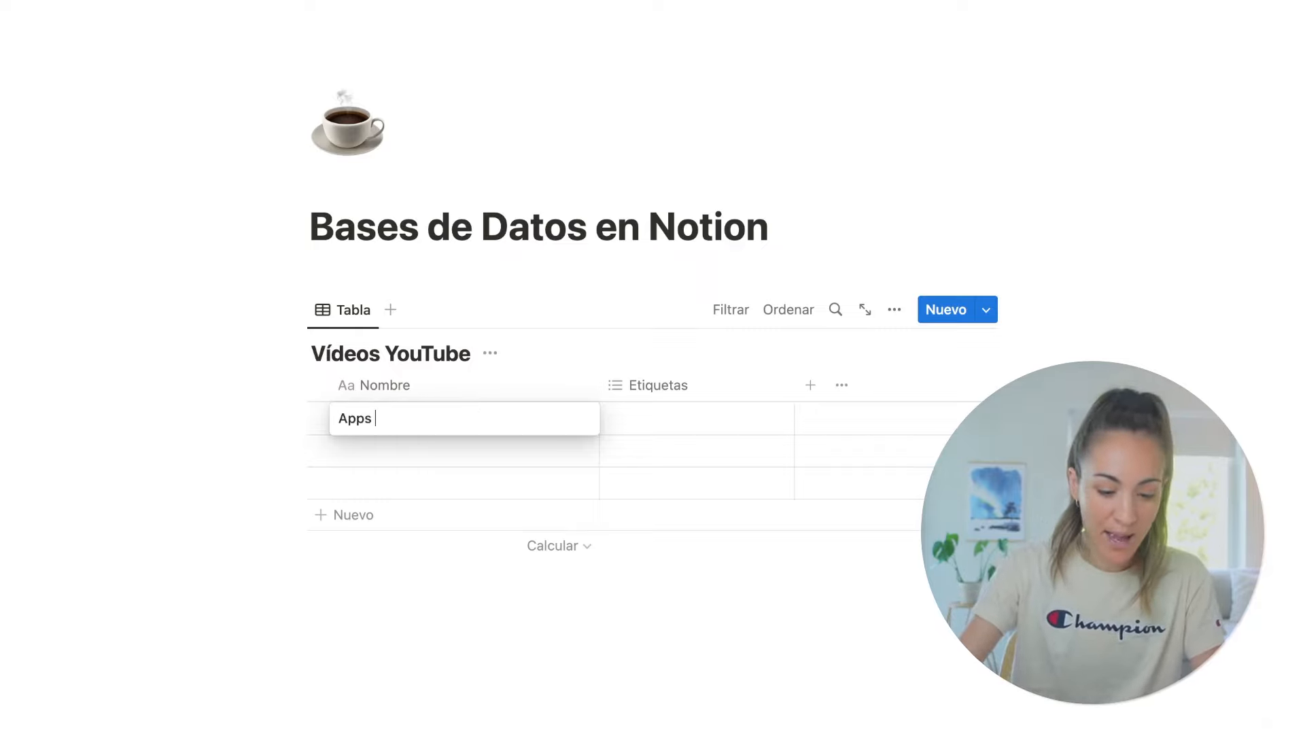
text( para Mac que me)
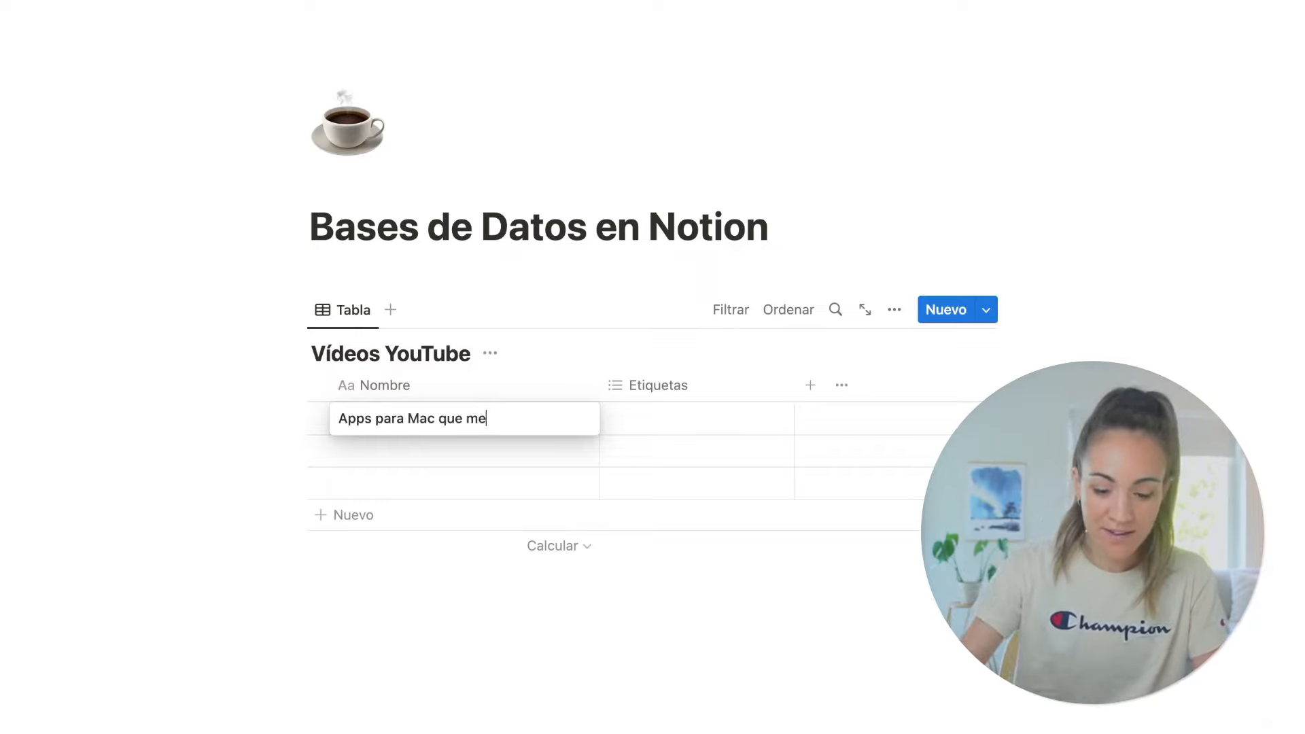
text(jorarán tu productividad)
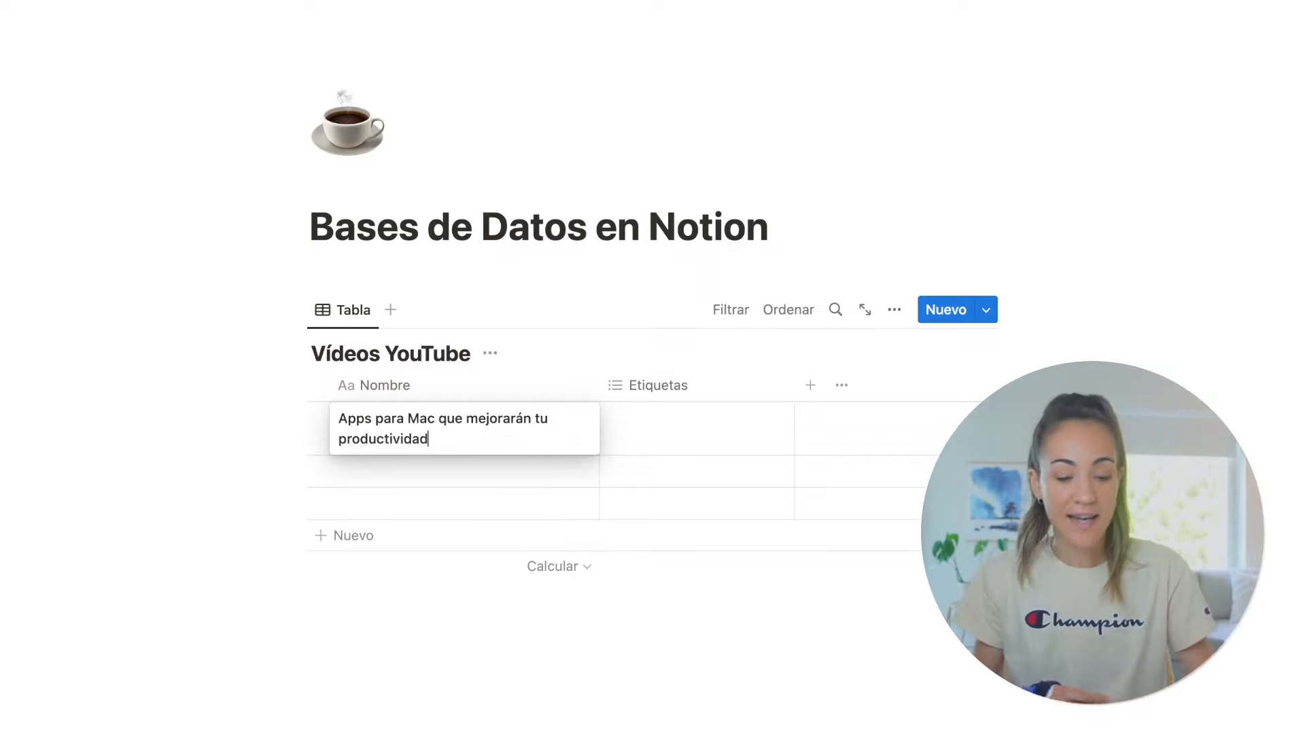
key(Return)
Open the first entry's page, start it as an empty page and give it the clapperboard emoji as icon
mouse_move(370, 429)
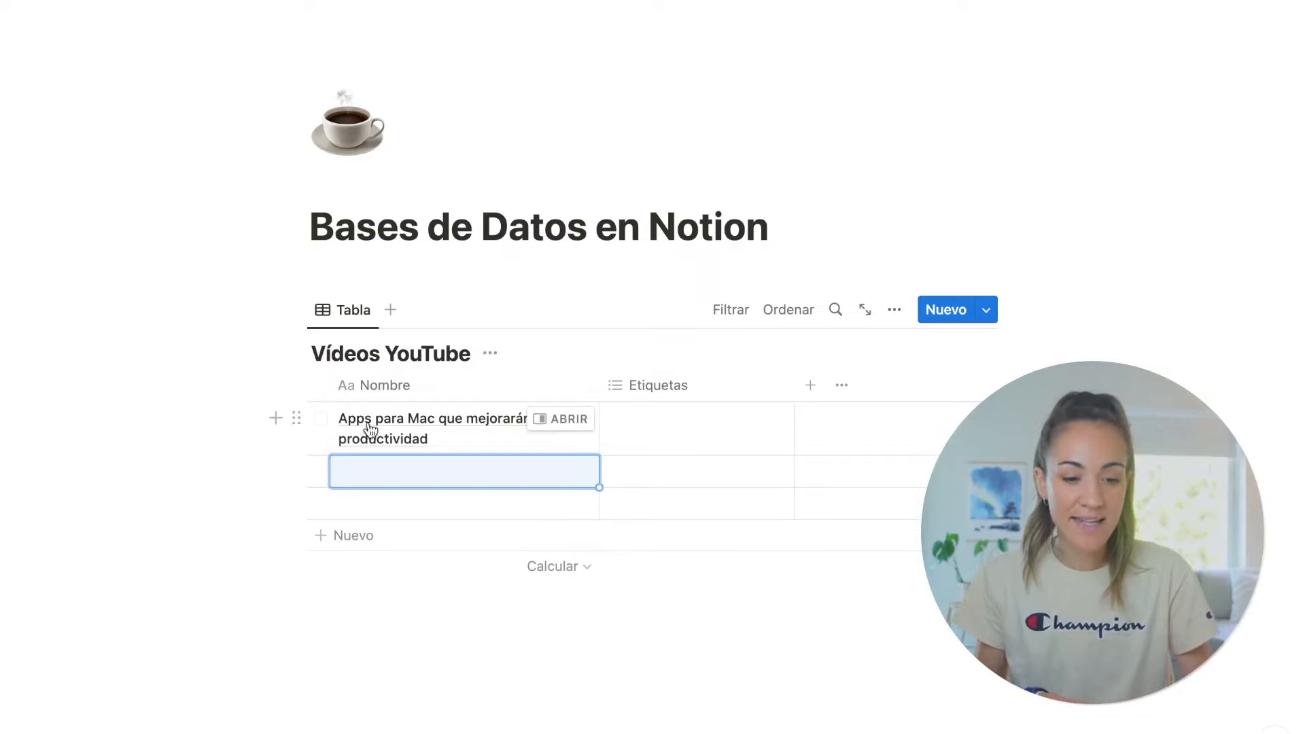
click(538, 422)
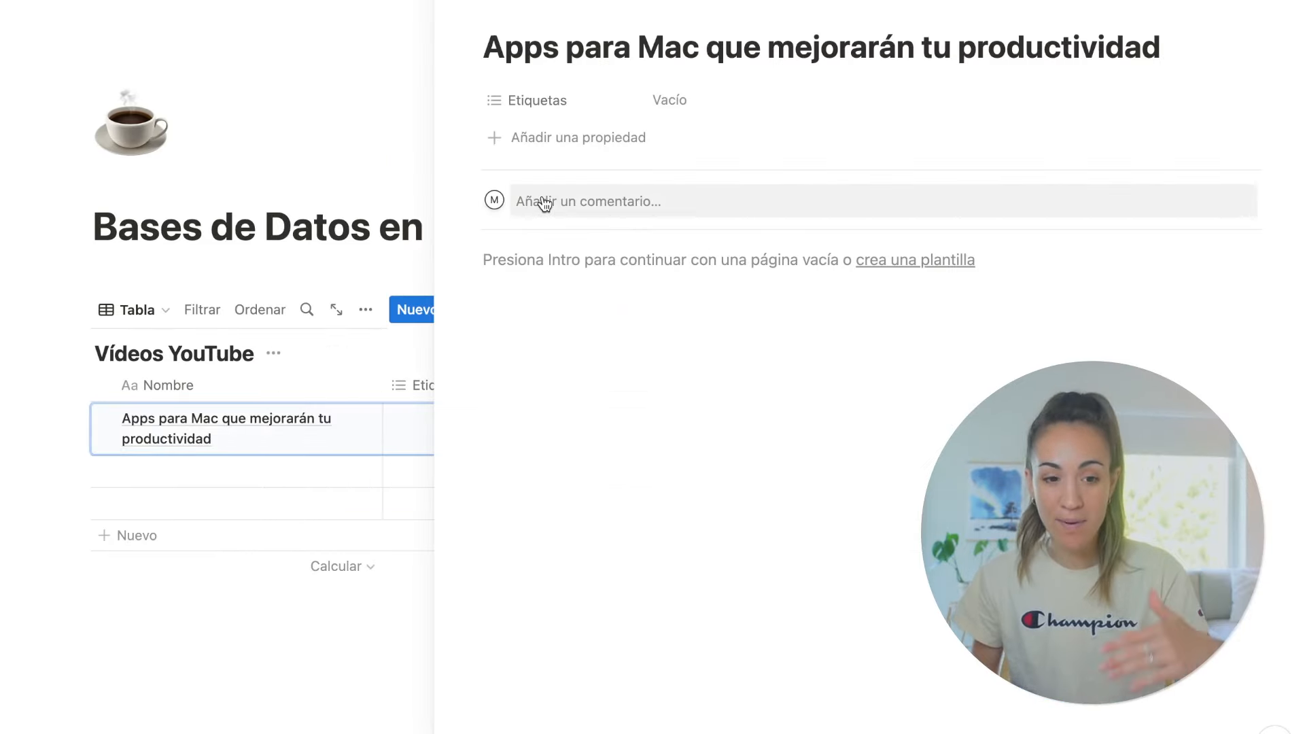
click(570, 257)
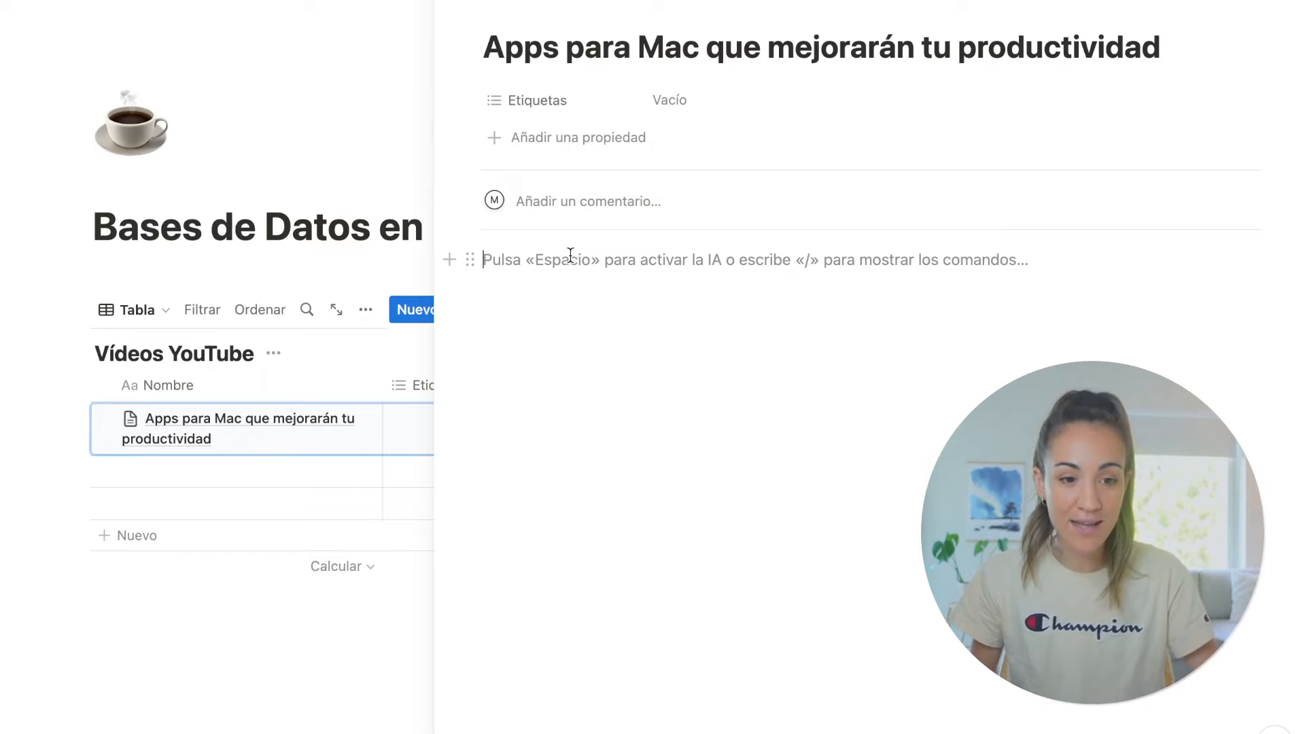
click(549, 11)
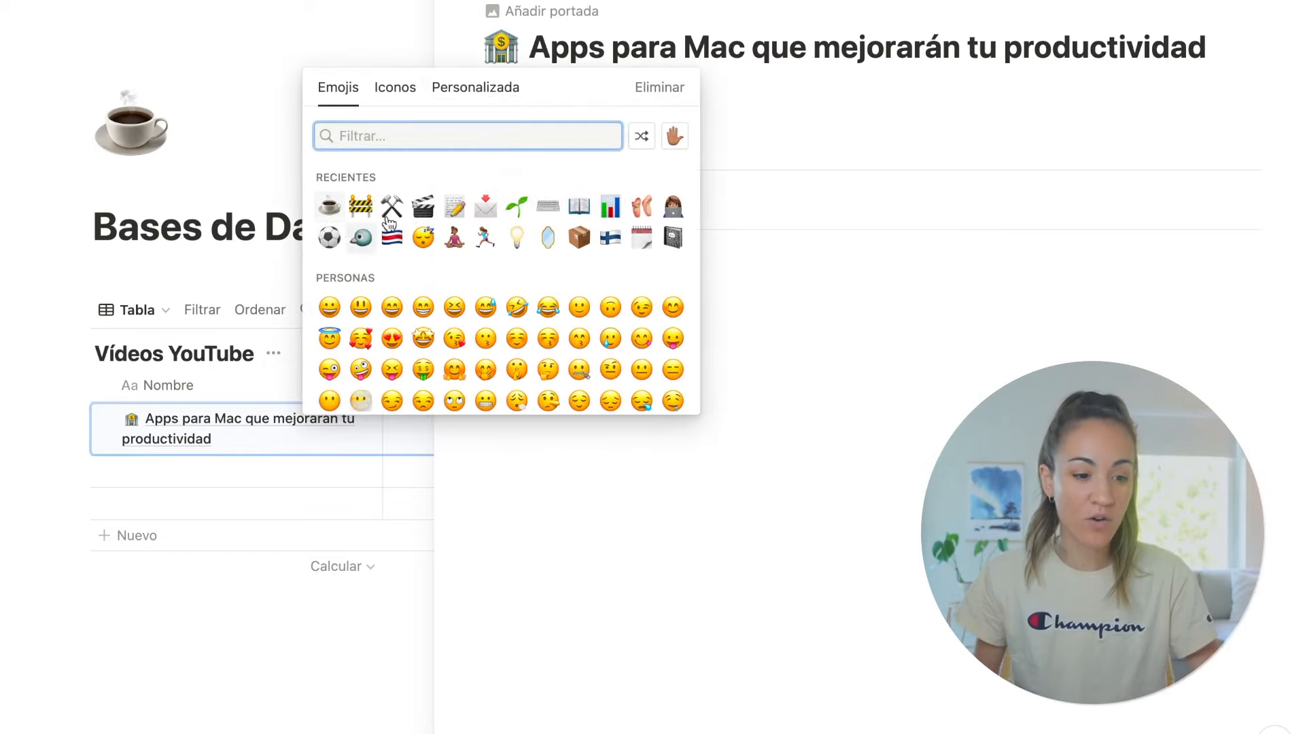
click(423, 206)
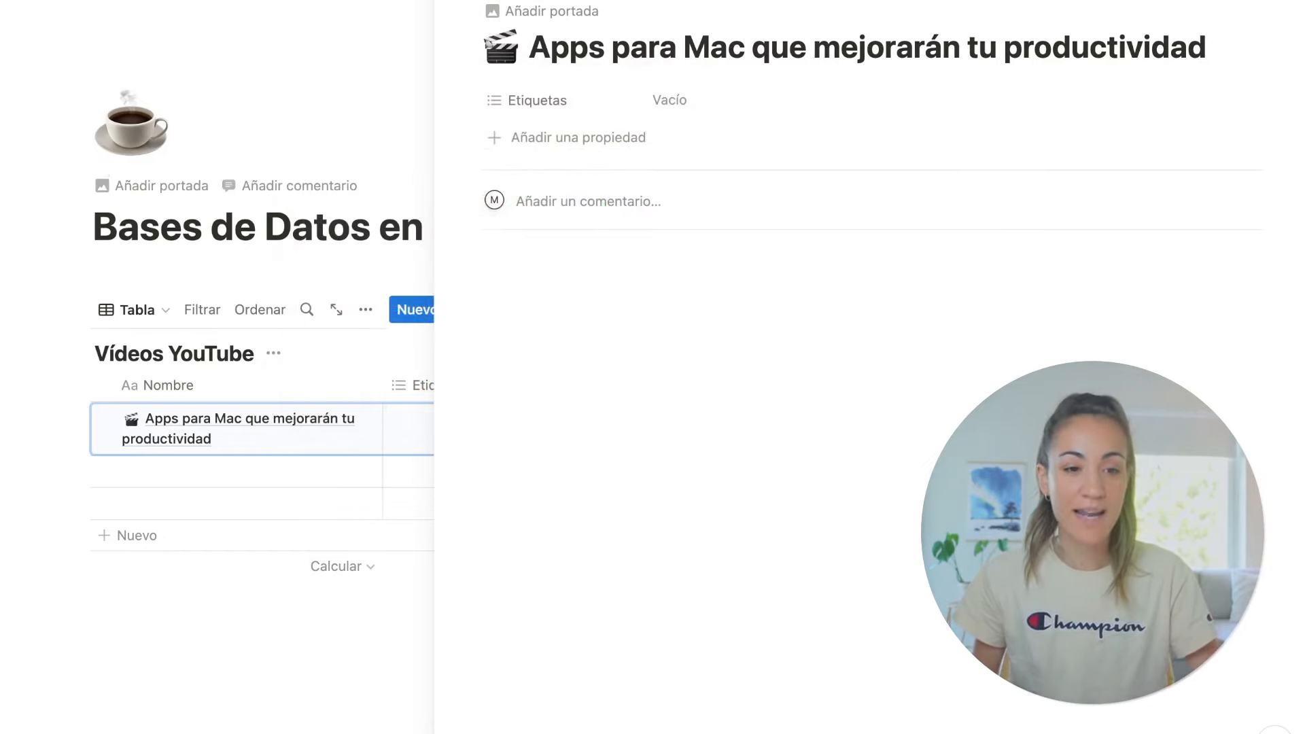
click(450, 1)
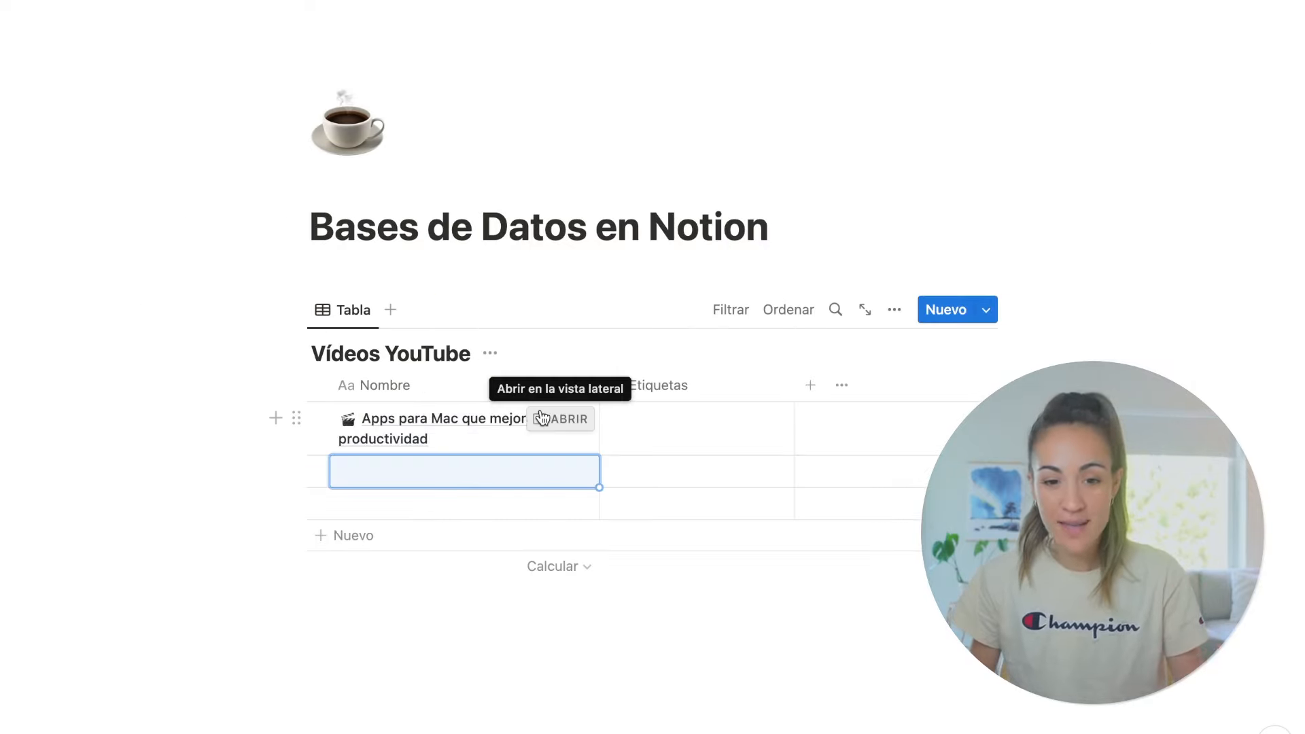
click(542, 418)
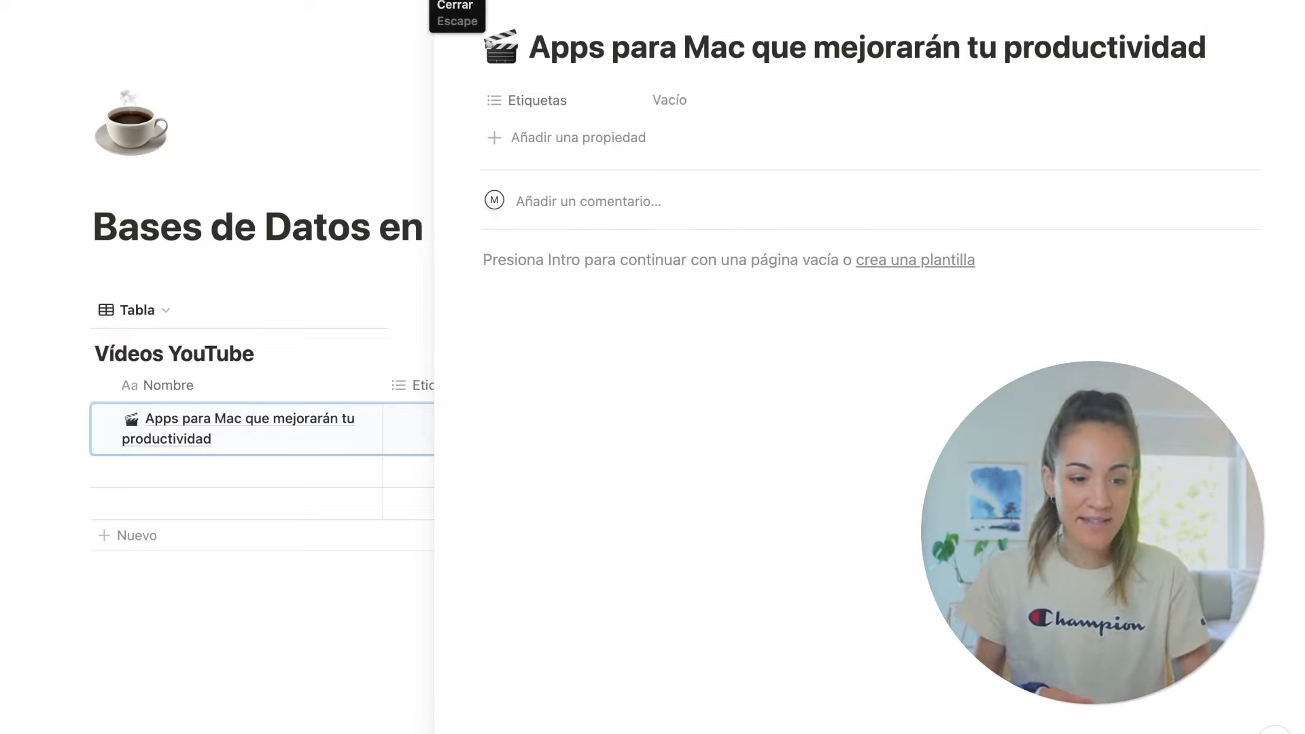
key(Escape)
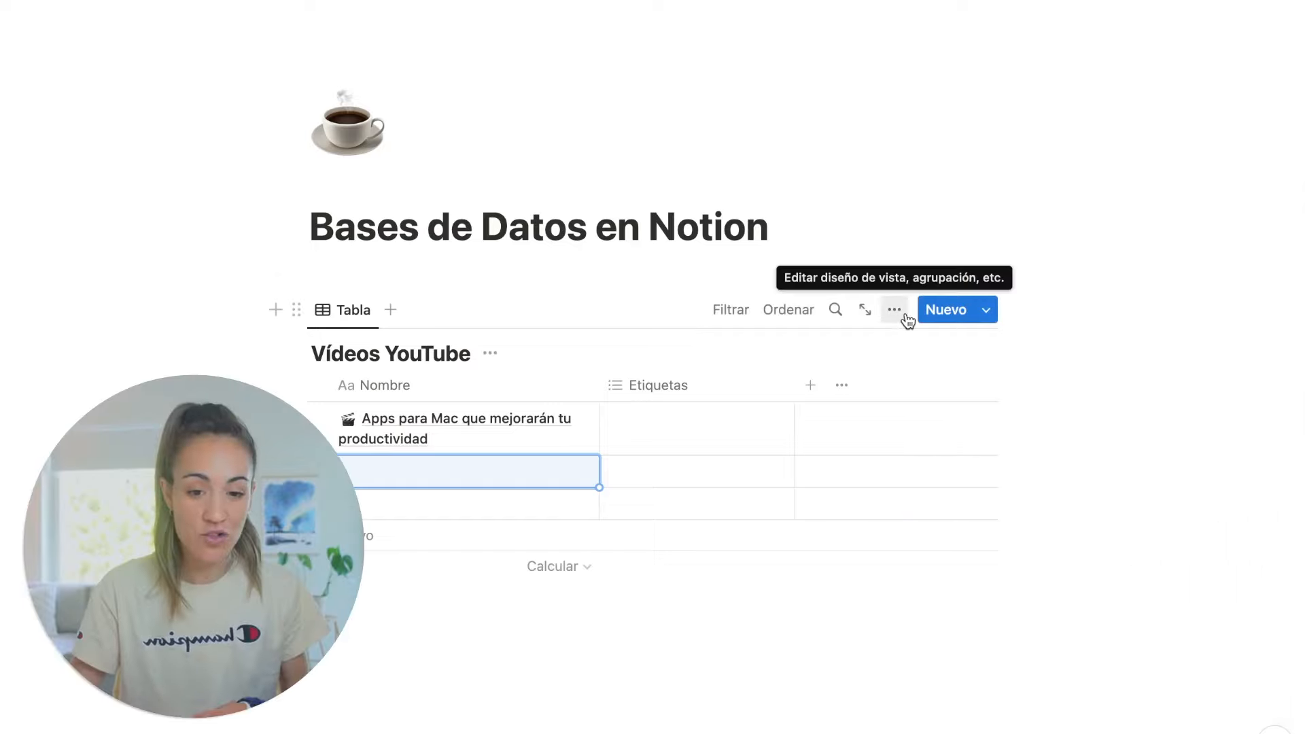
Set the table's layout to open pages in Ventana central and preview the first entry that way
click(906, 316)
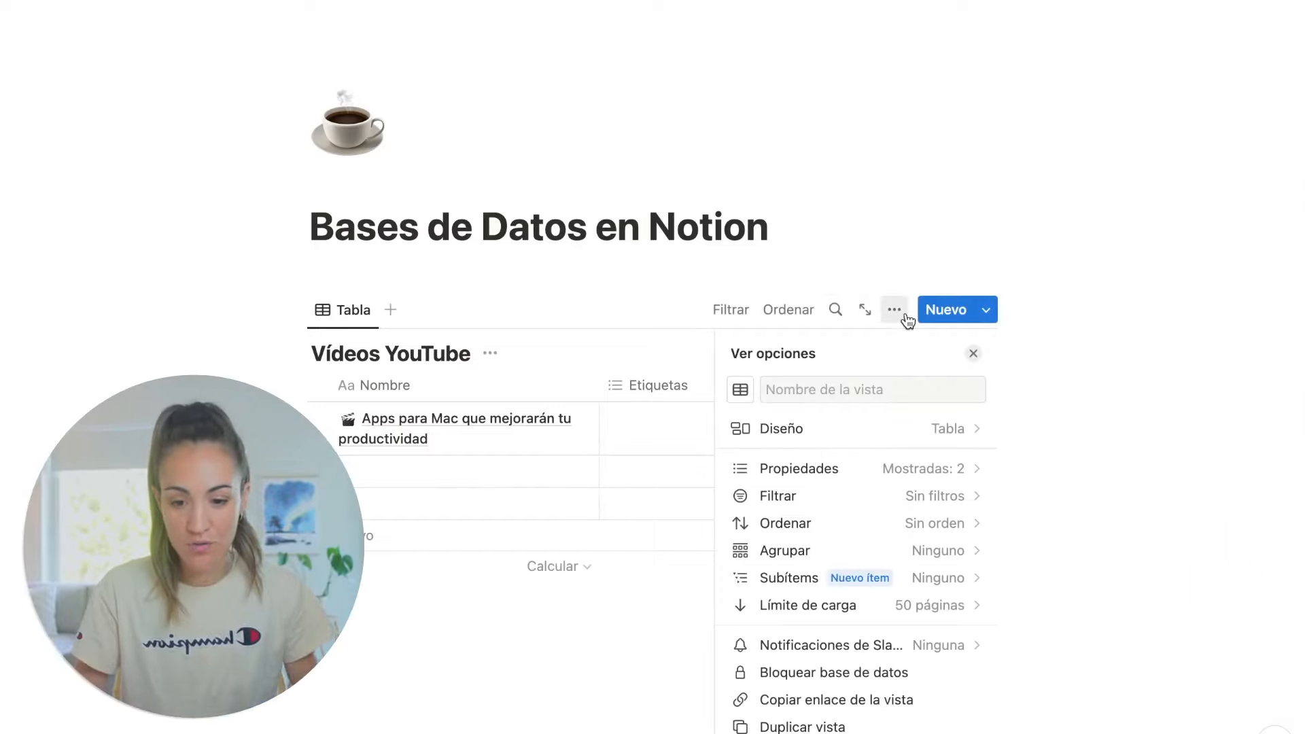
click(910, 440)
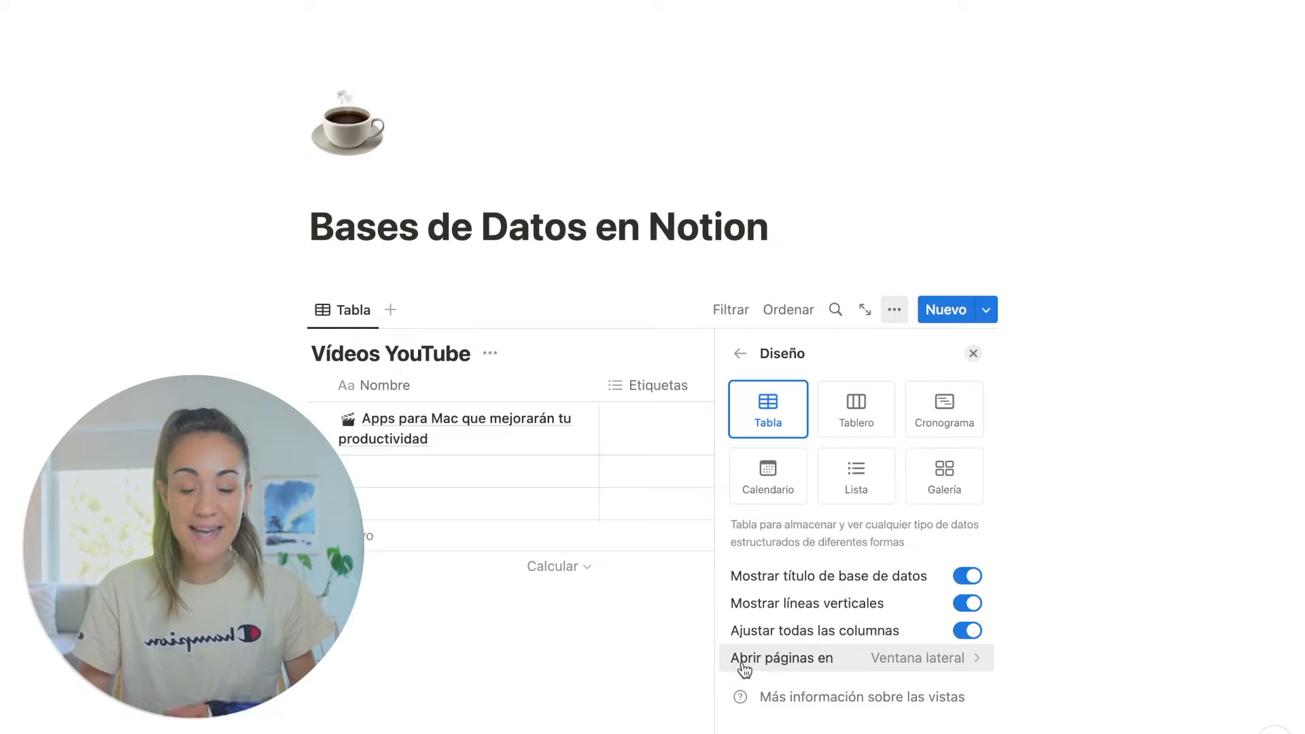
click(871, 665)
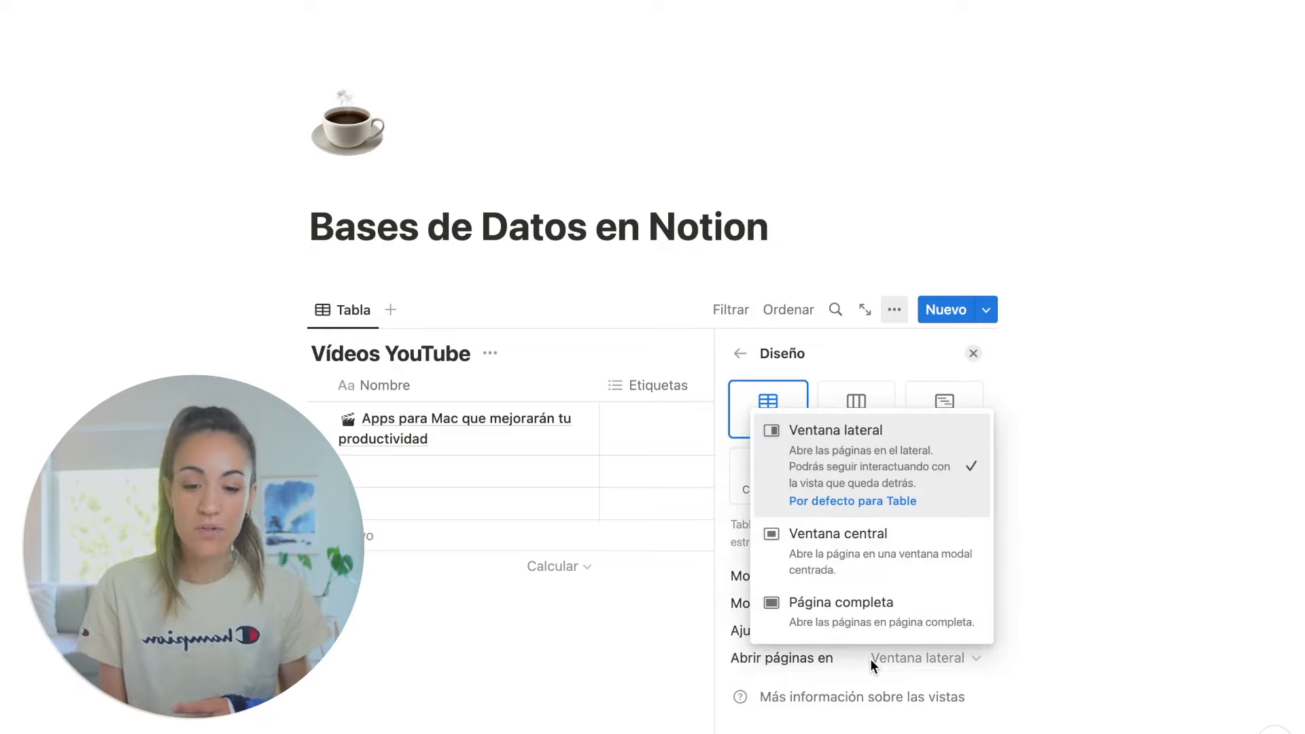
click(926, 578)
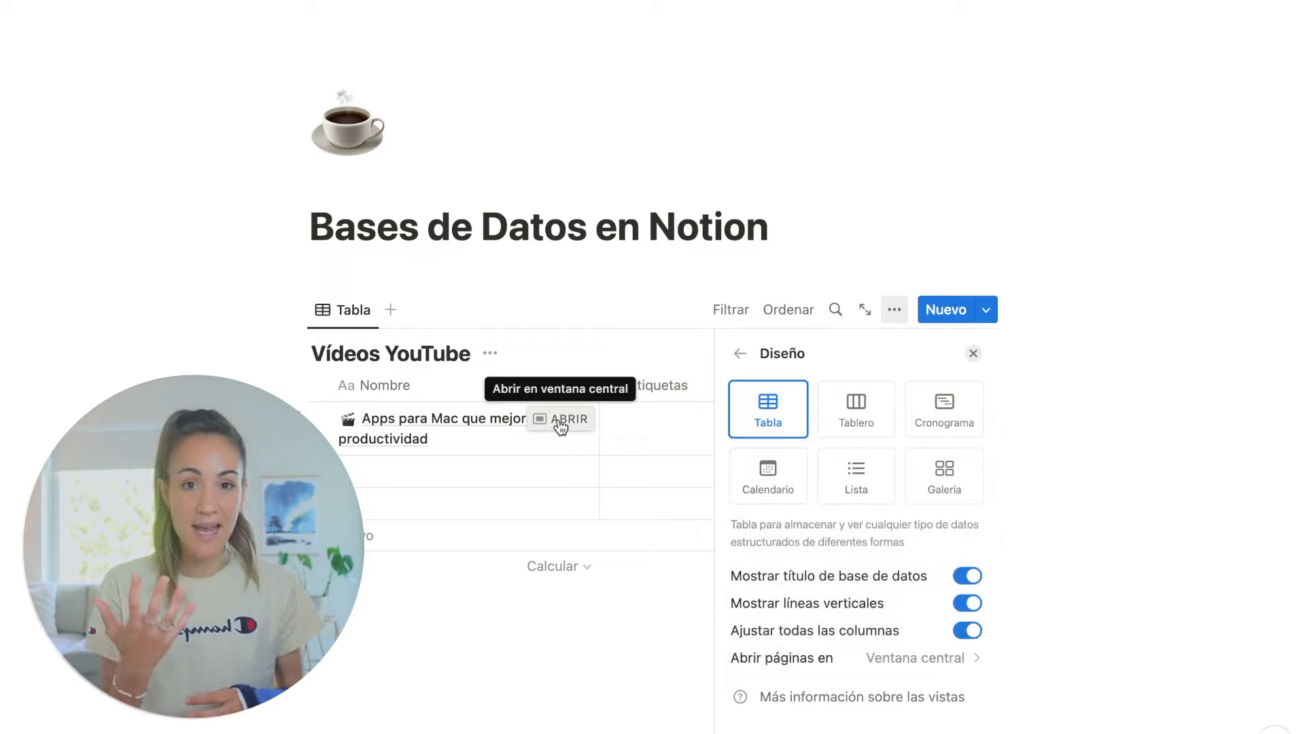
click(559, 418)
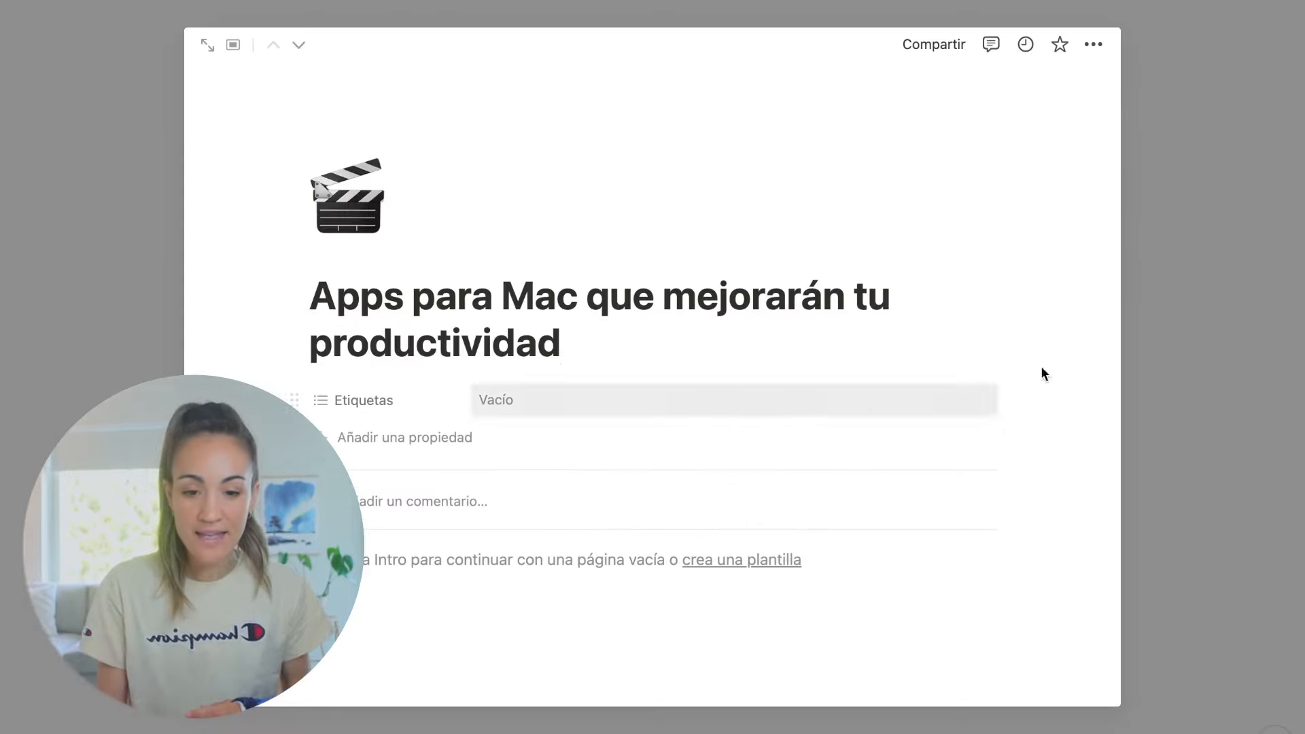
click(1128, 343)
Set the table's layout to open pages as Página completa and open the first entry to check it
click(894, 309)
click(902, 429)
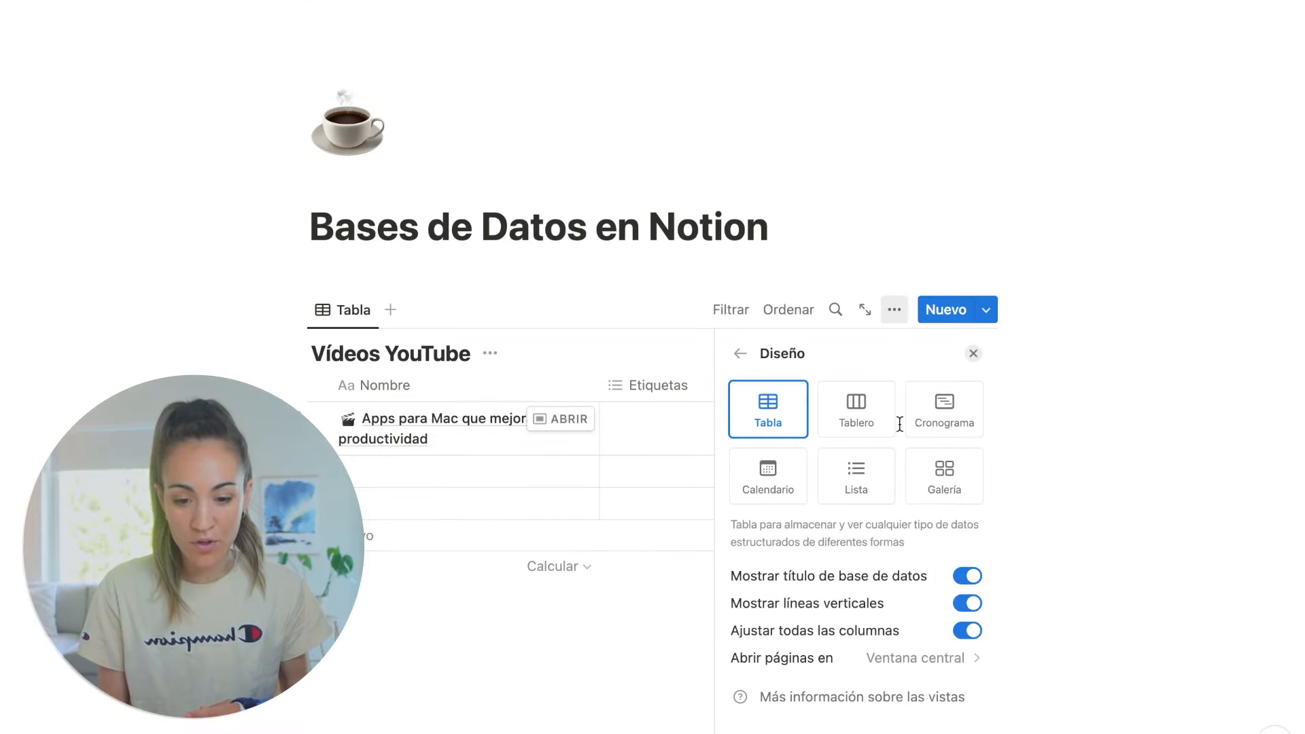
click(924, 658)
click(881, 618)
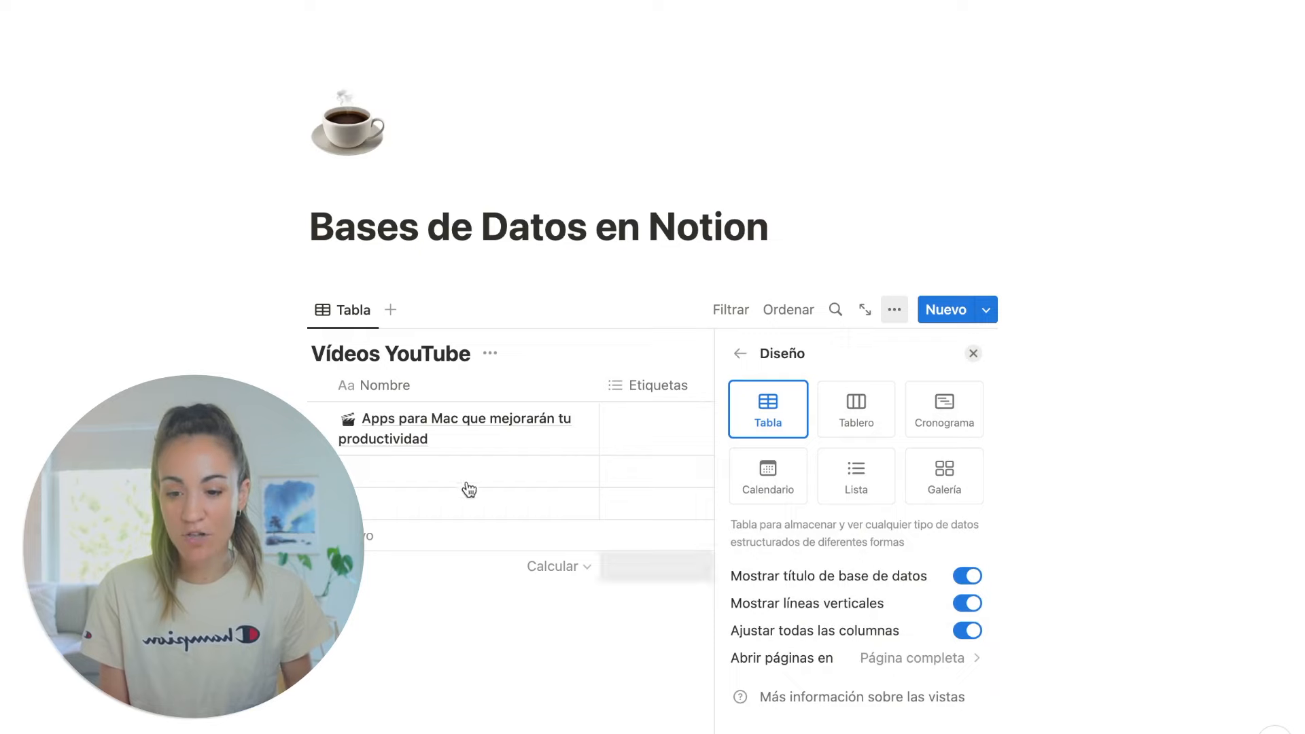
click(541, 417)
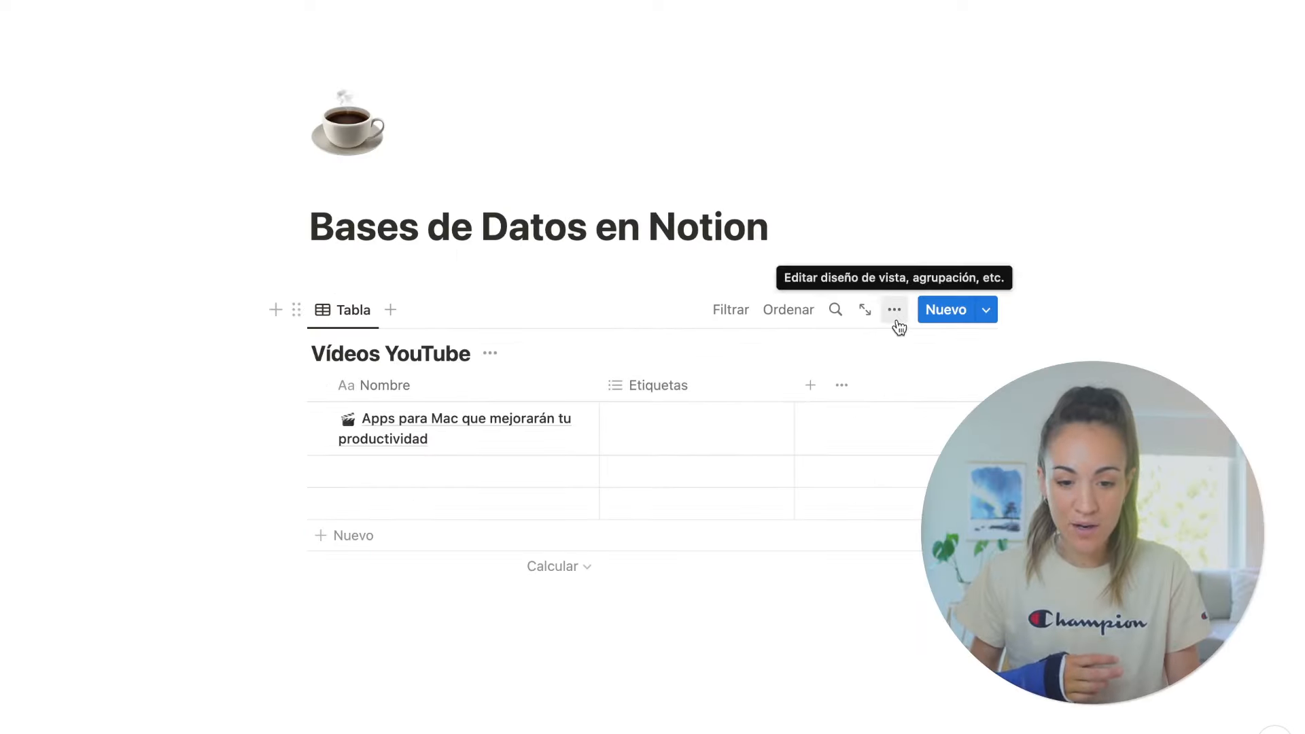
Set the table's layout to open pages in Ventana central again, then open and close the first entry to check it
click(896, 314)
click(906, 430)
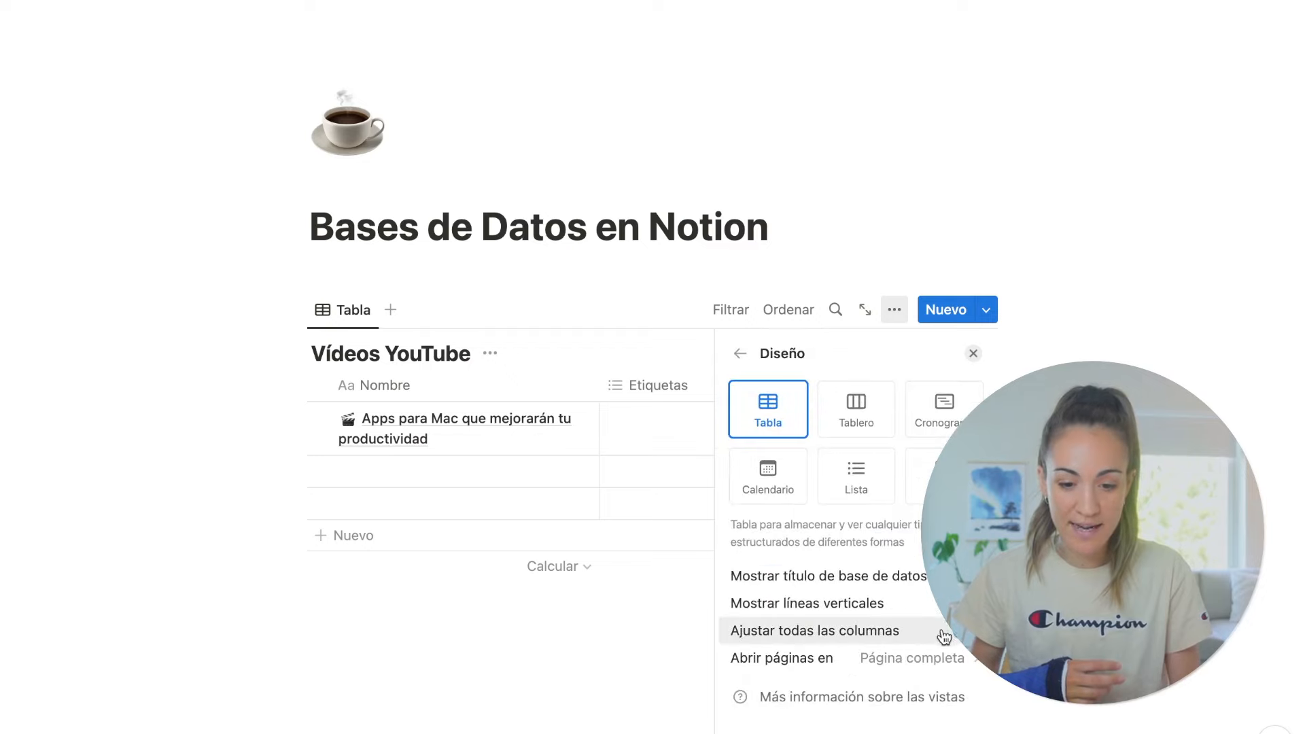
click(938, 656)
click(883, 542)
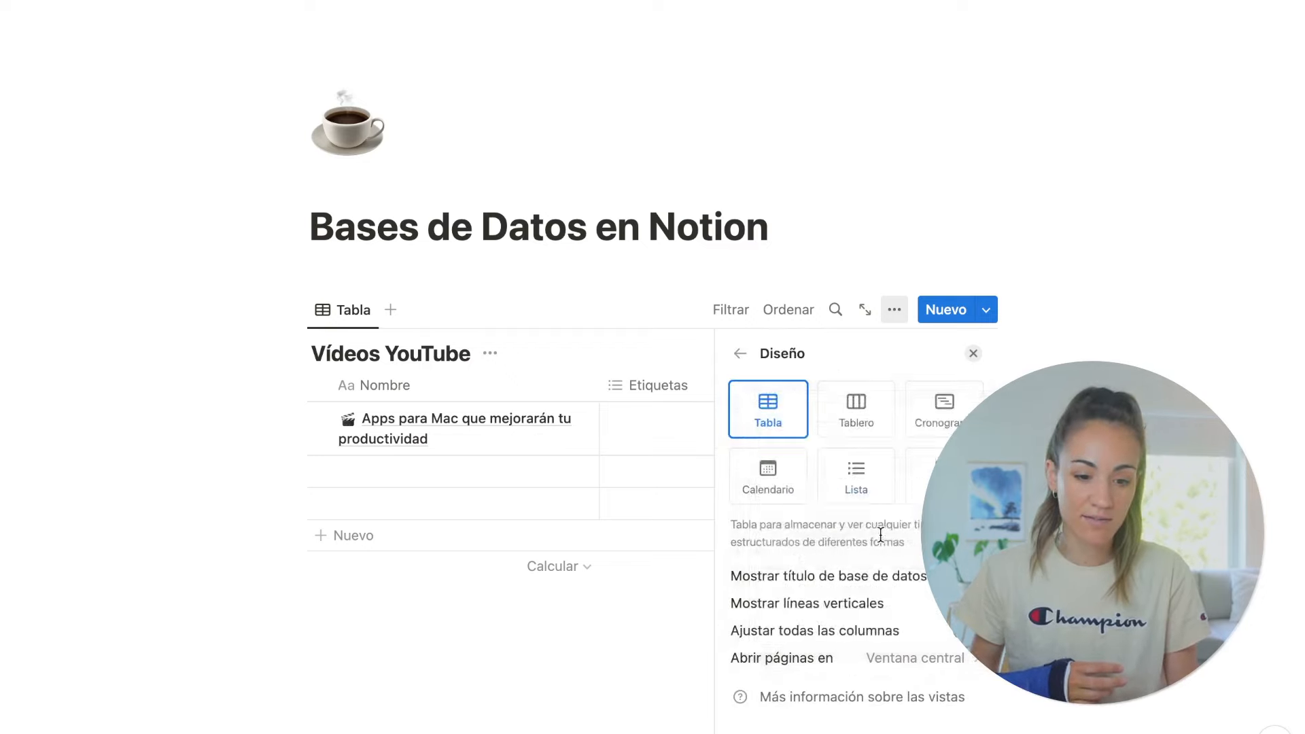
click(555, 422)
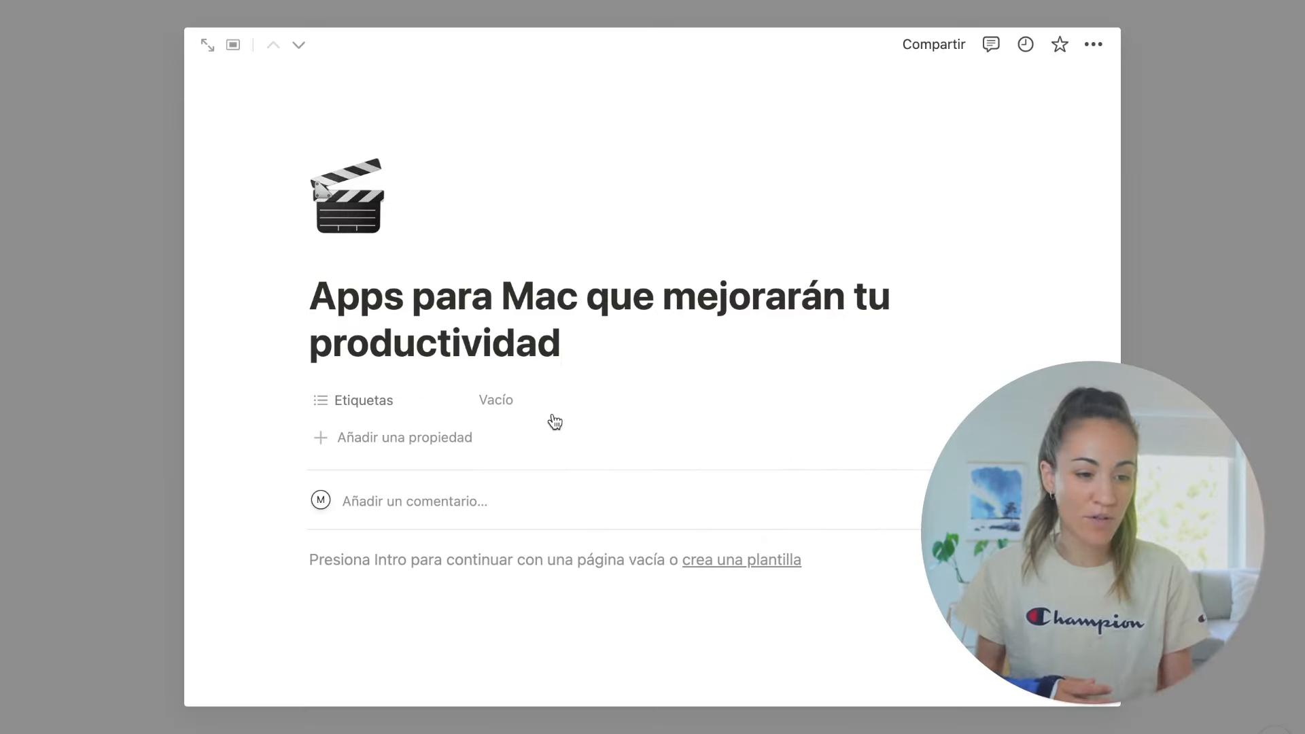
click(84, 297)
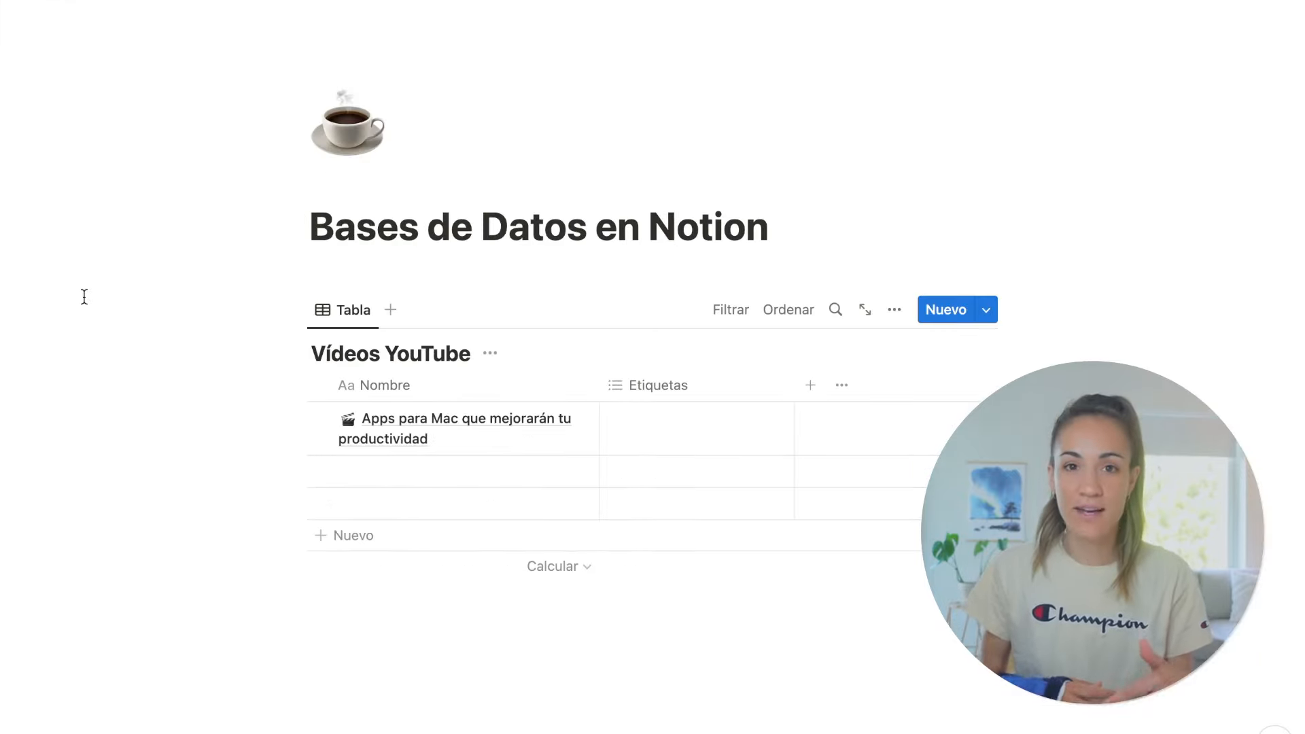
Add an Estado property from the first entry's page, keeping its default name and options, and return to the table
click(560, 425)
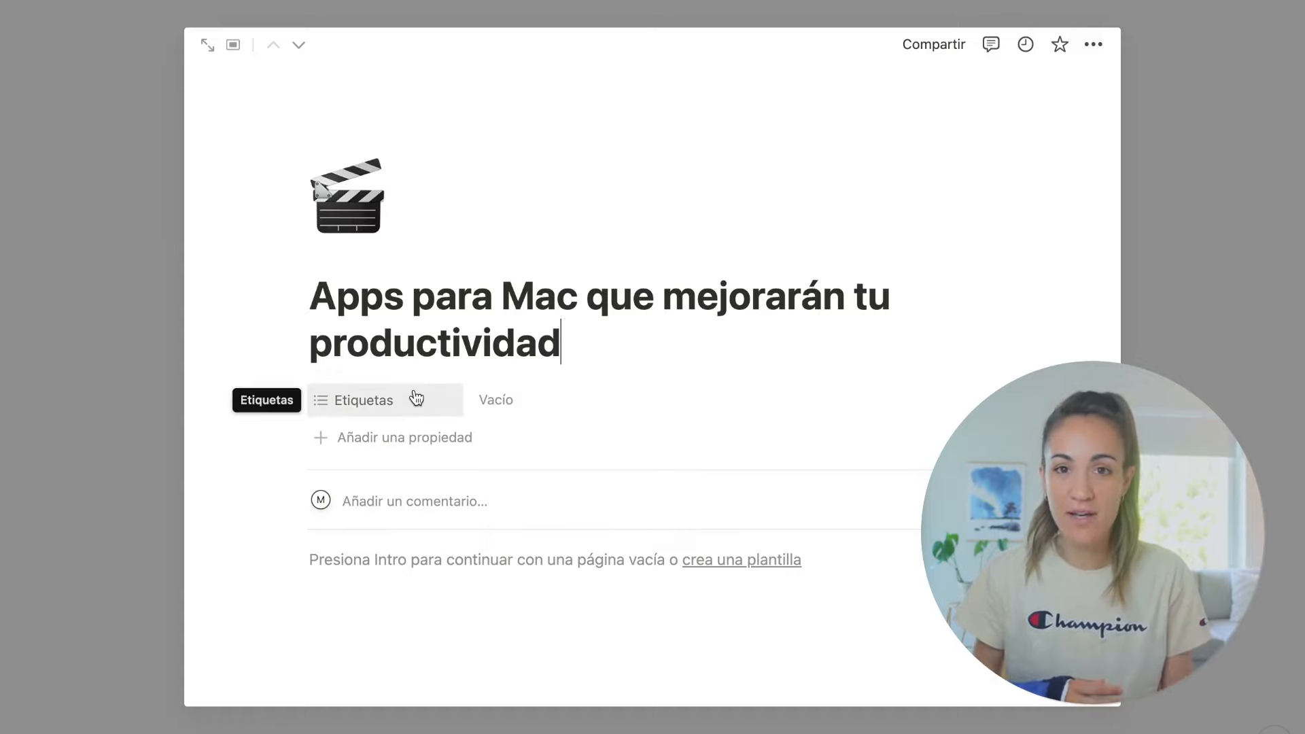
click(382, 454)
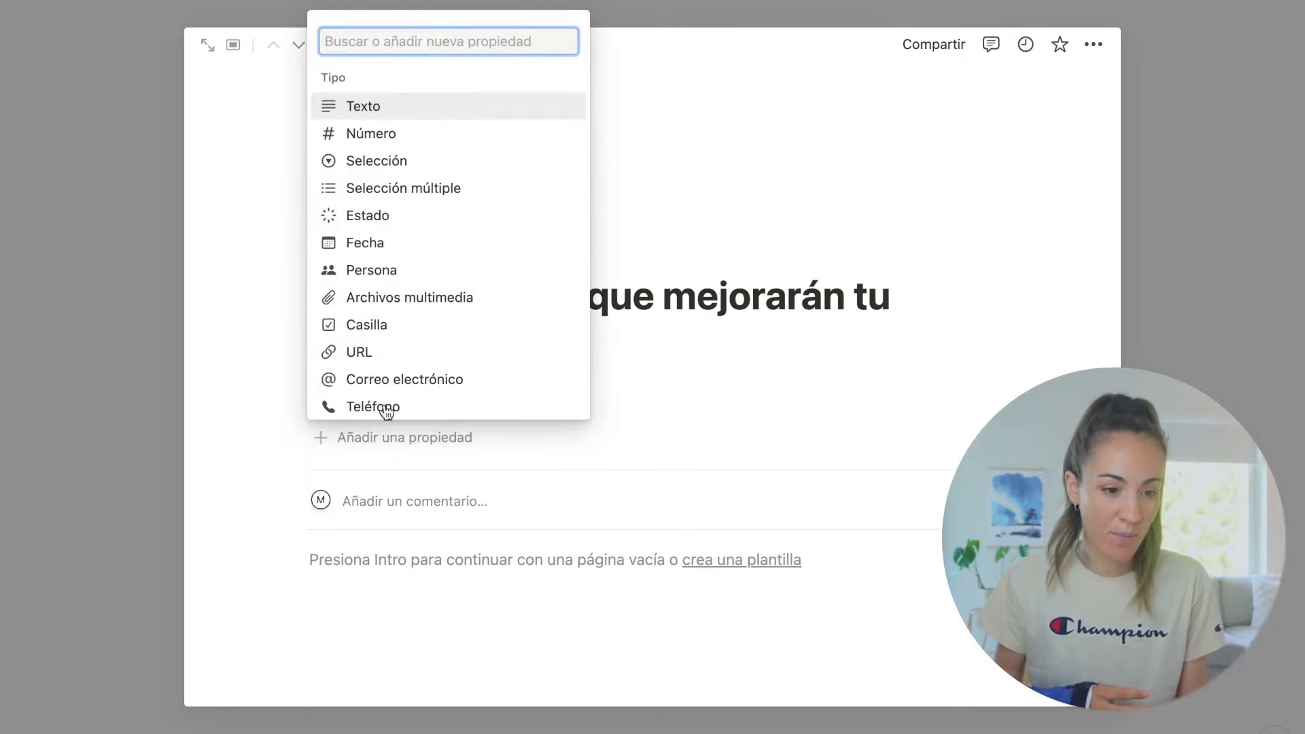
click(397, 214)
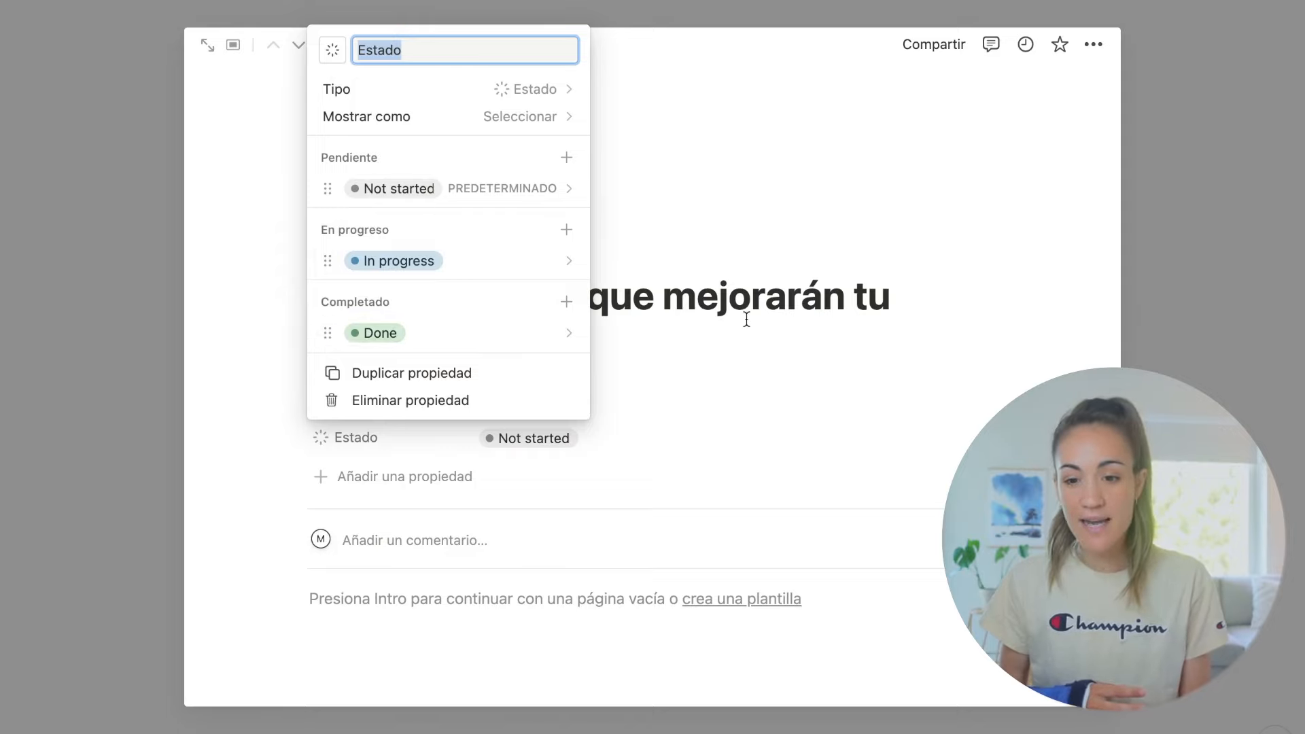
key(Escape)
click(1238, 372)
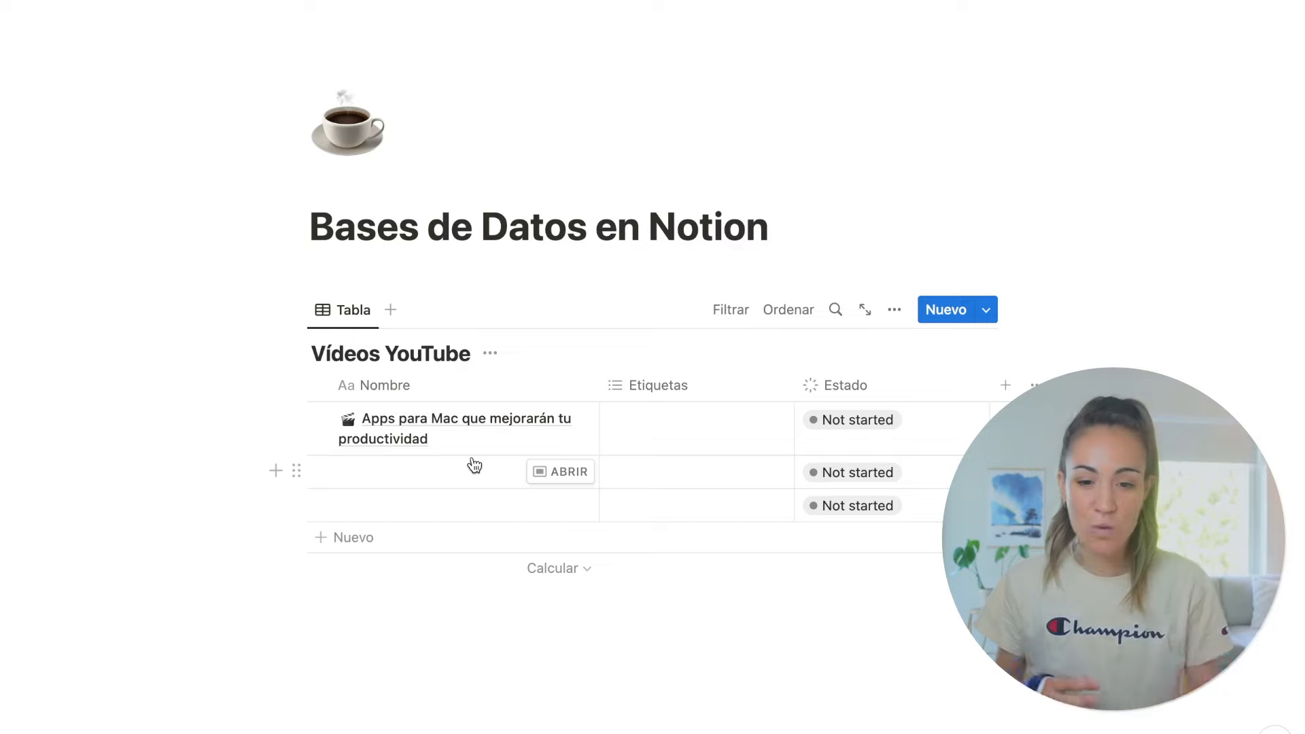
Add a property named Selección from the view's property options and set its type to Selección múltiple
click(894, 311)
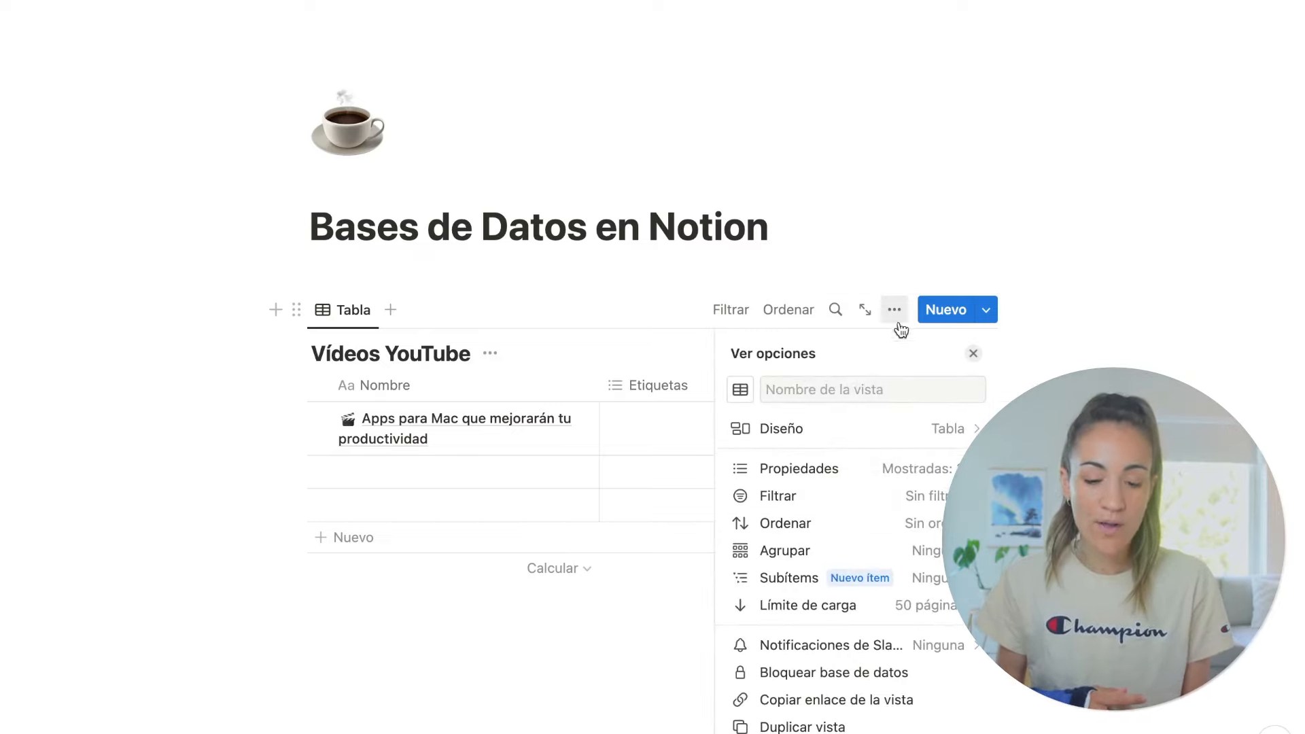
click(945, 476)
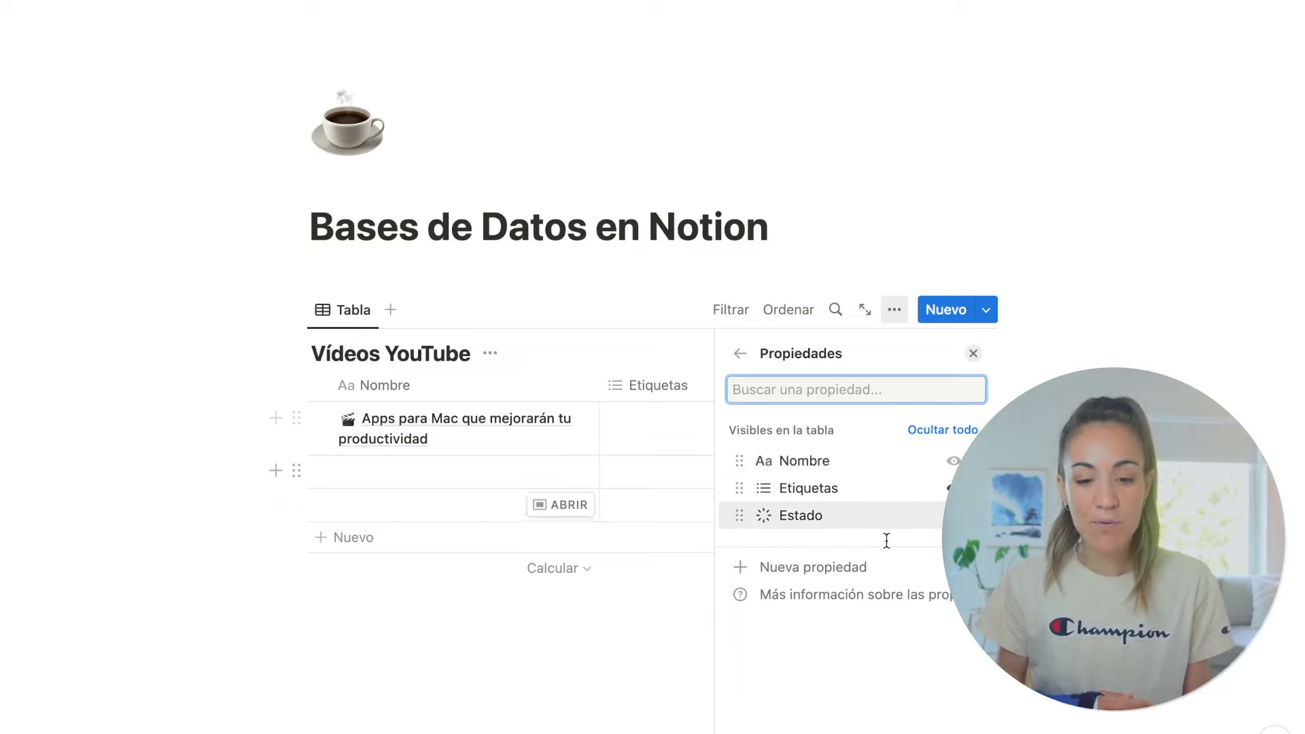
click(842, 574)
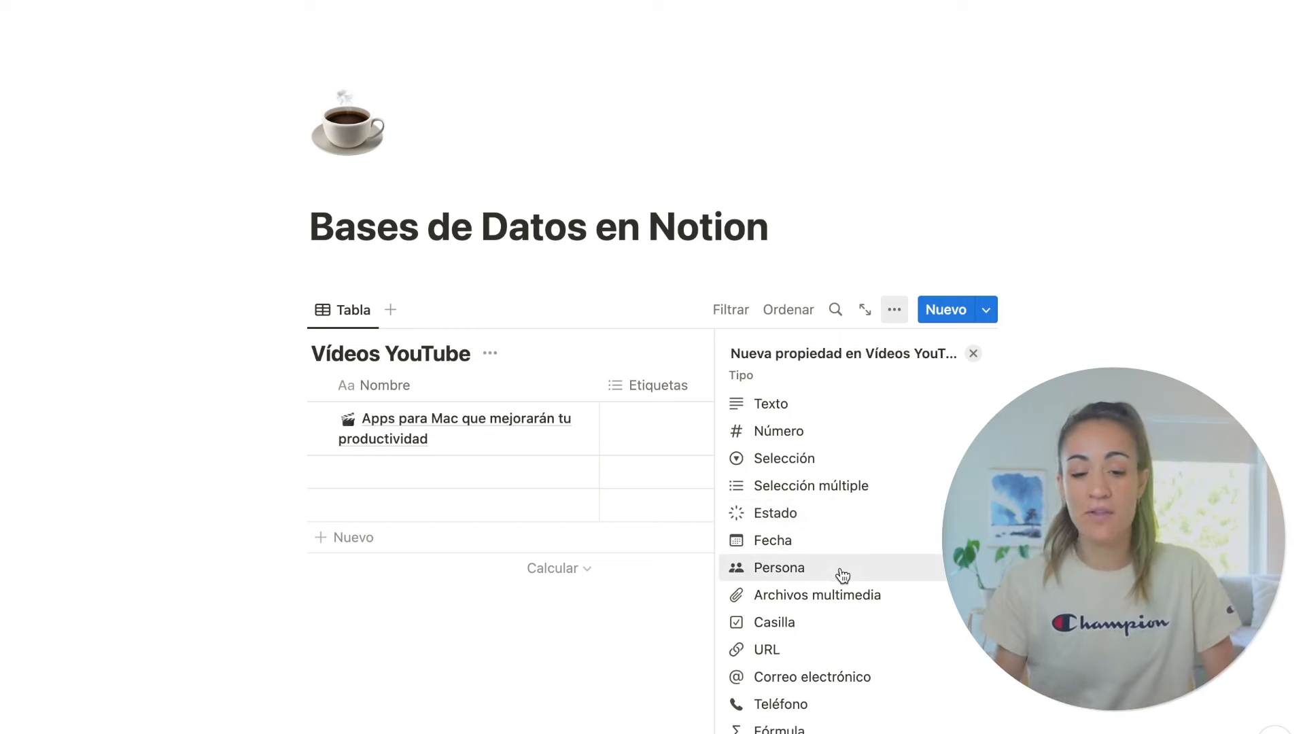
click(824, 468)
scroll(880, 543, down, 1)
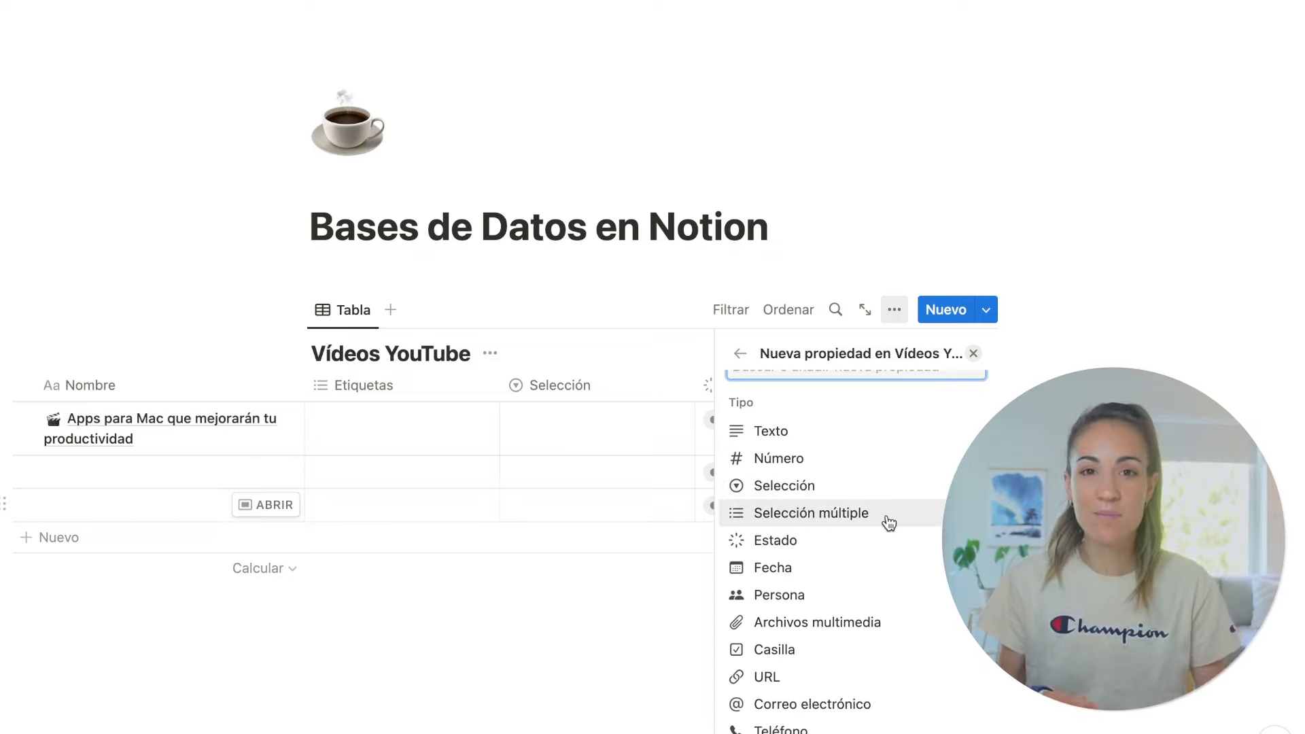
click(884, 513)
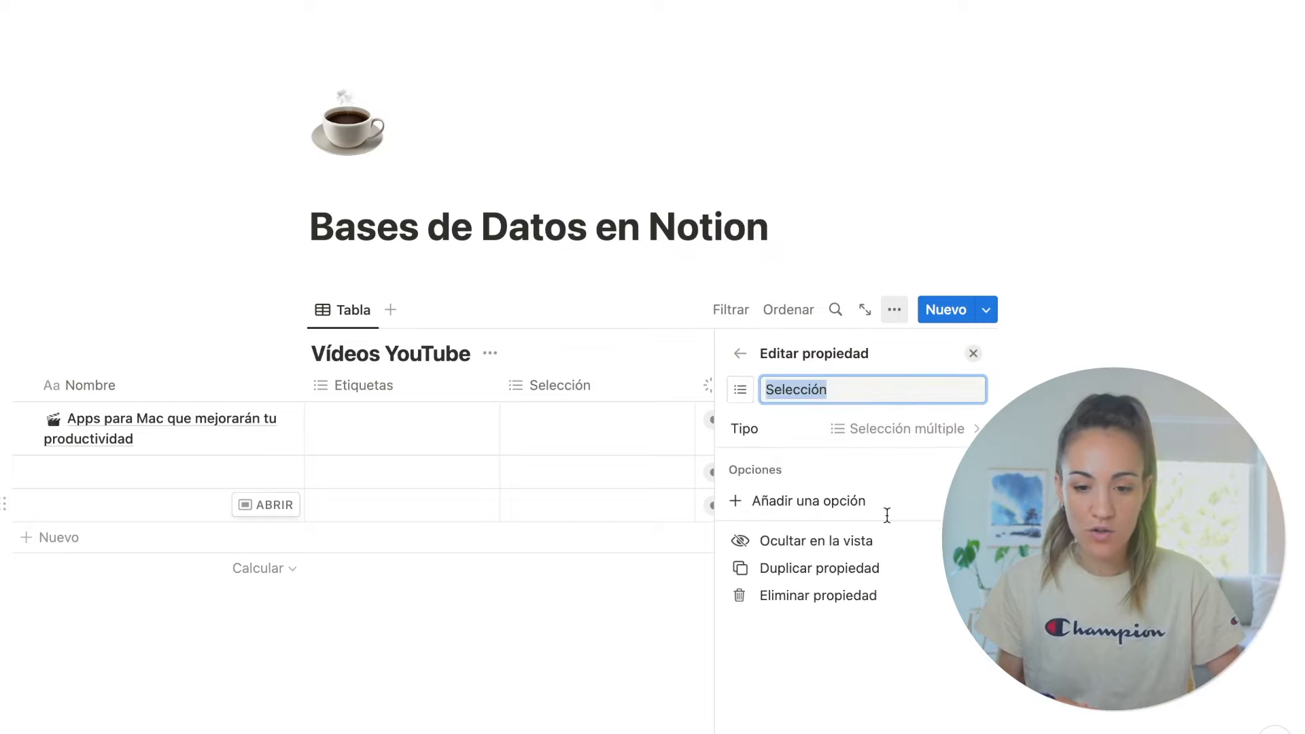
click(973, 353)
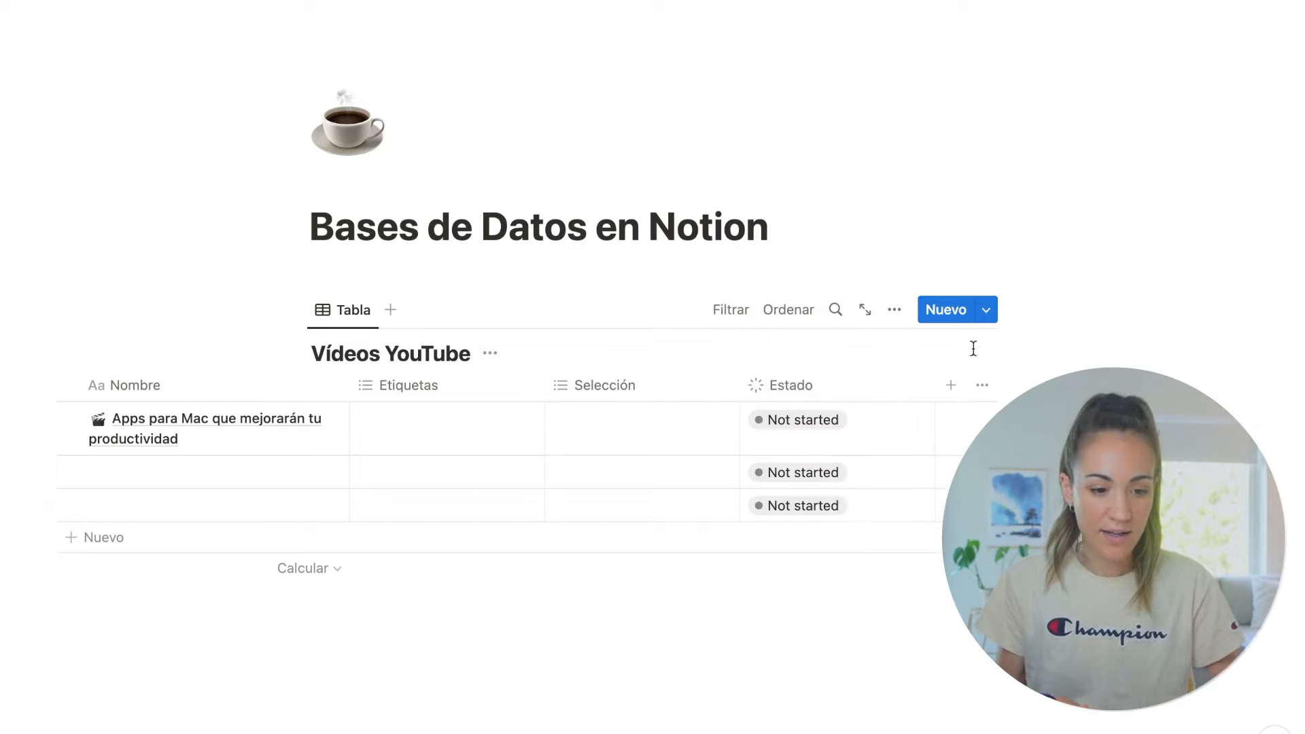
Move the Selección column after Estado and add a property named Selección 2 of type Selección
drag(615, 390, 878, 378)
click(894, 309)
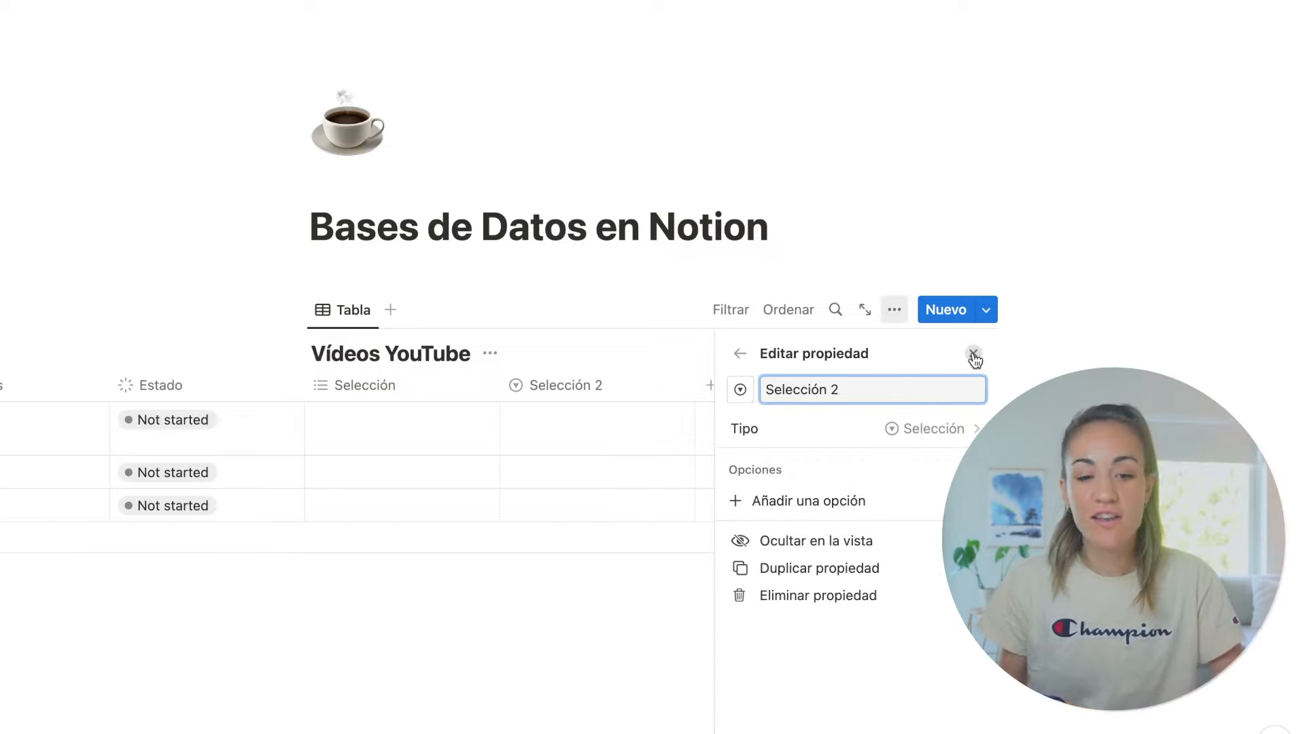
click(972, 351)
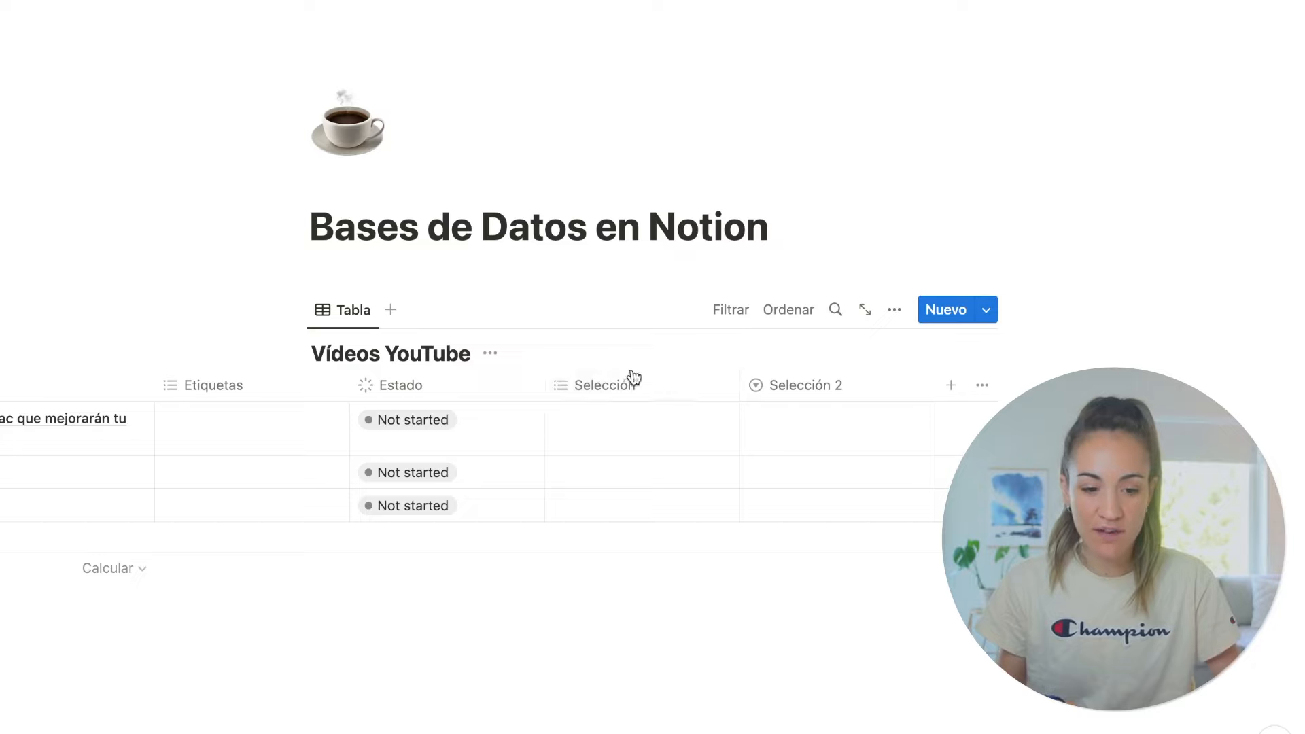
Create and assign the options youtube, apps and productividad in the first entry's Selección cell
click(596, 413)
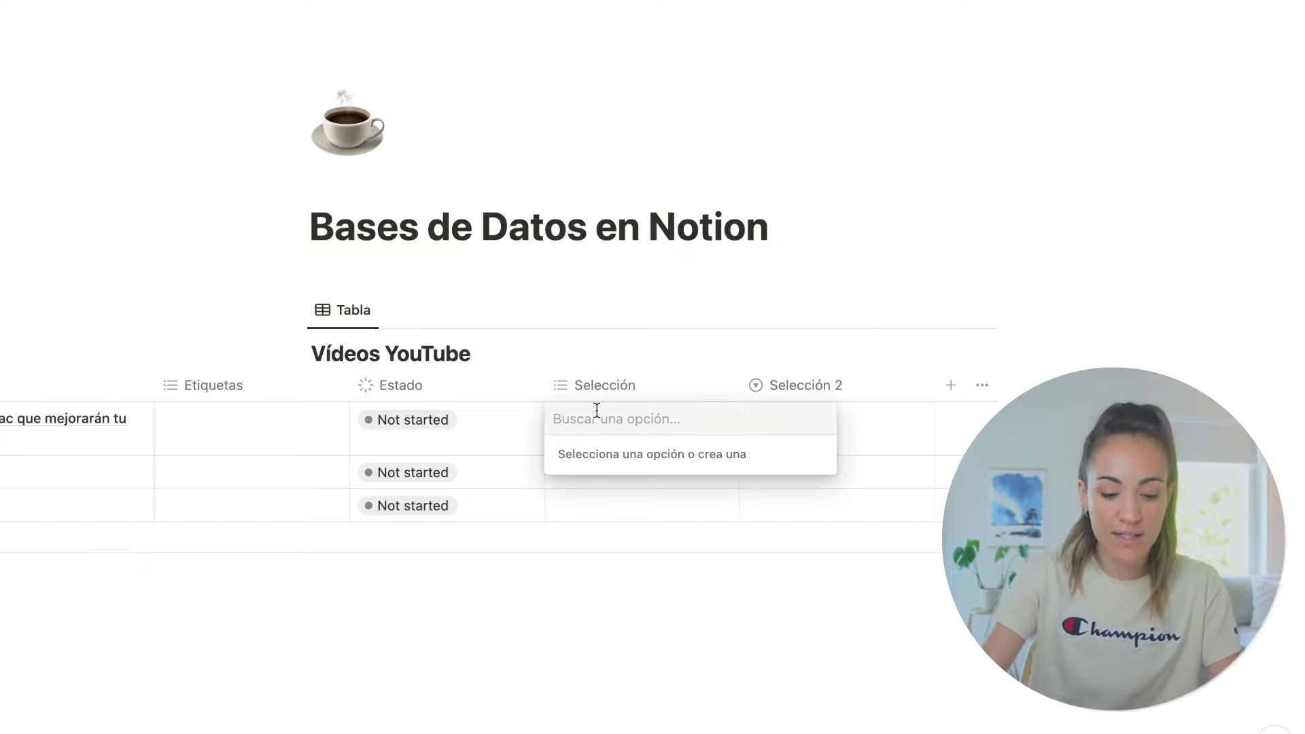
text(yoyu)
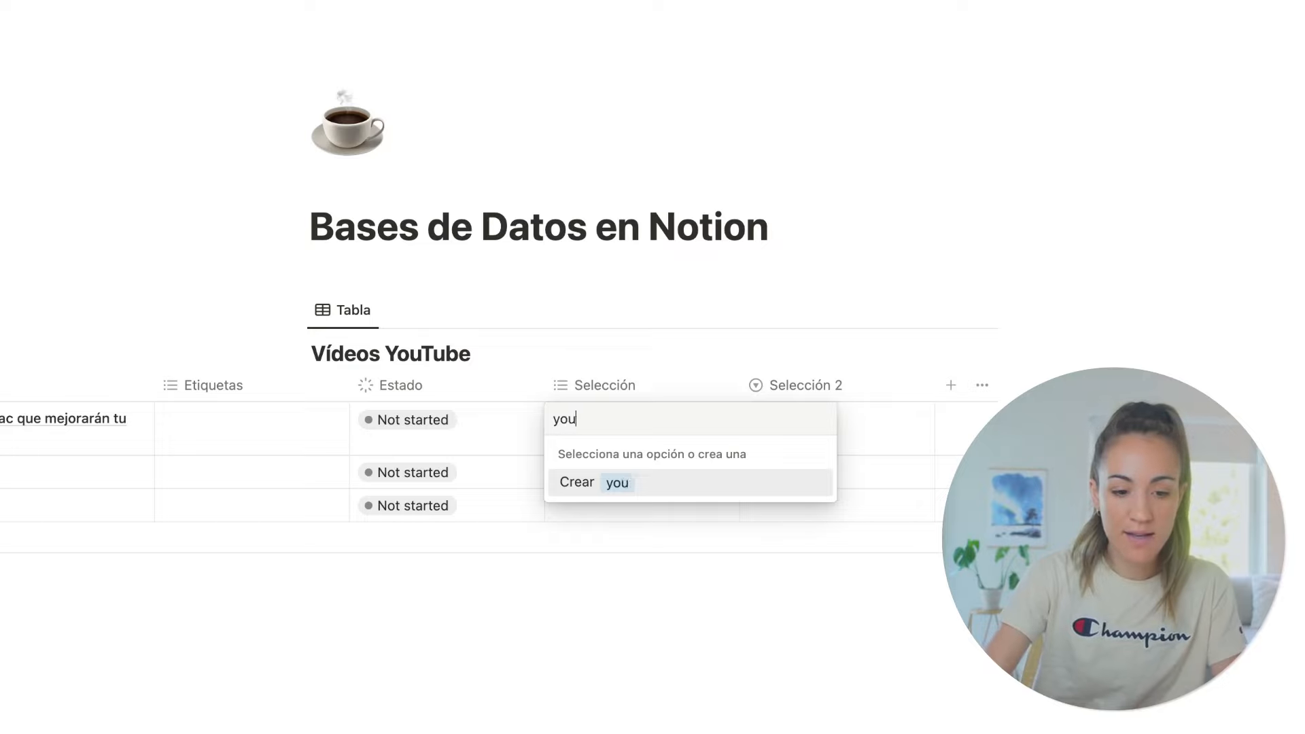
text(be)
key(Return)
text(apps)
key(Return)
text(productividad)
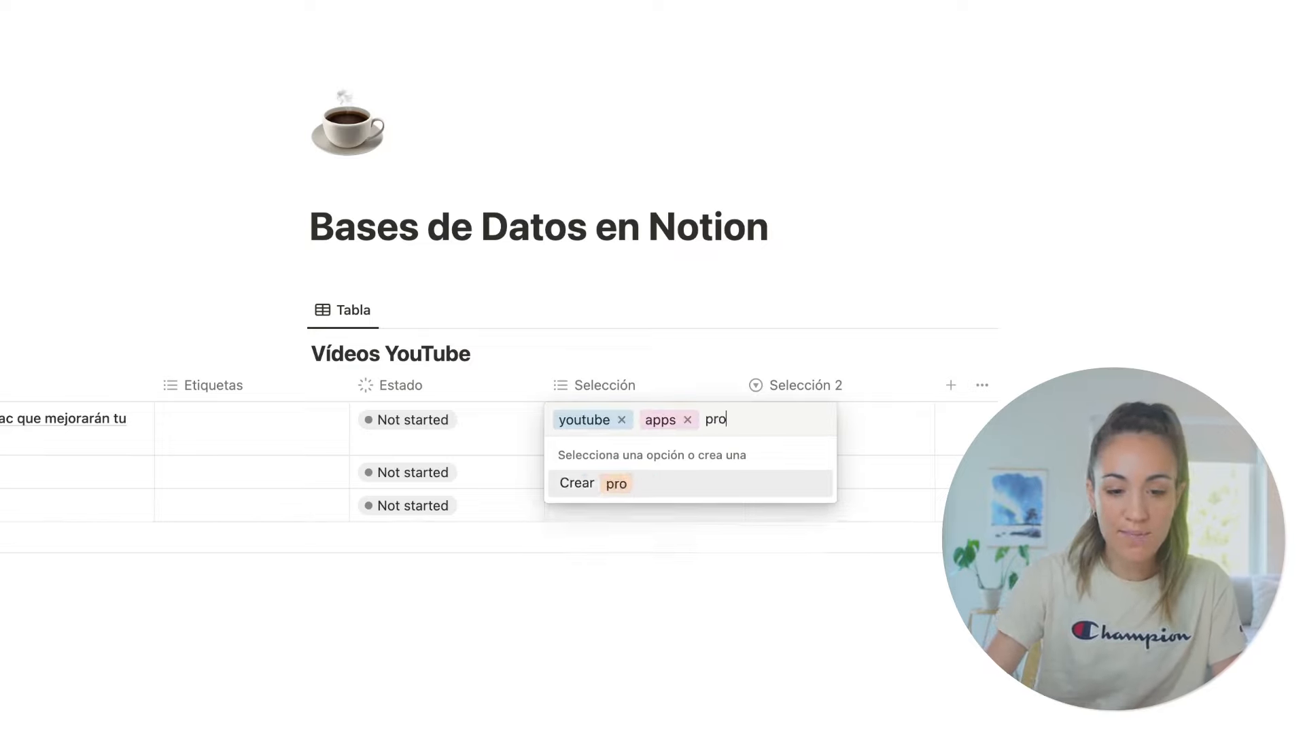
key(Return)
key(Escape)
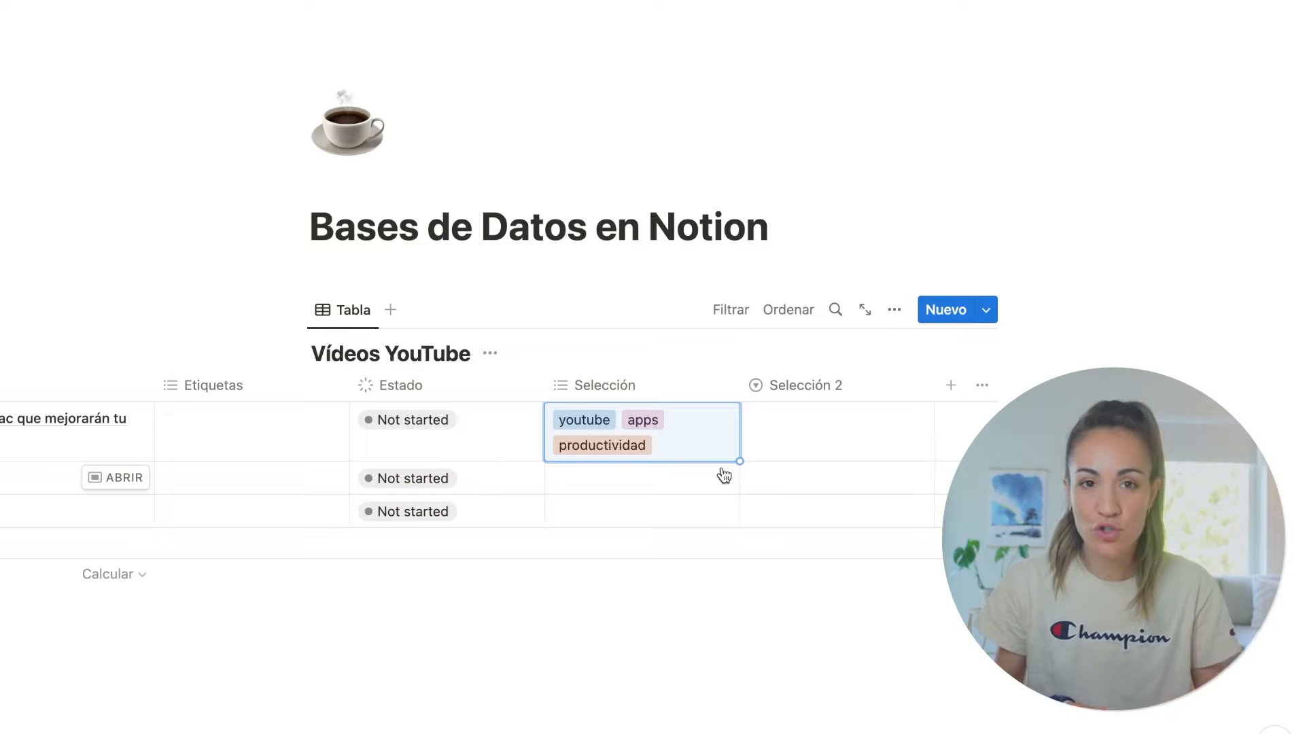
Move the apps option above youtube in the Selección options list and set its colour to Amarillo
click(684, 447)
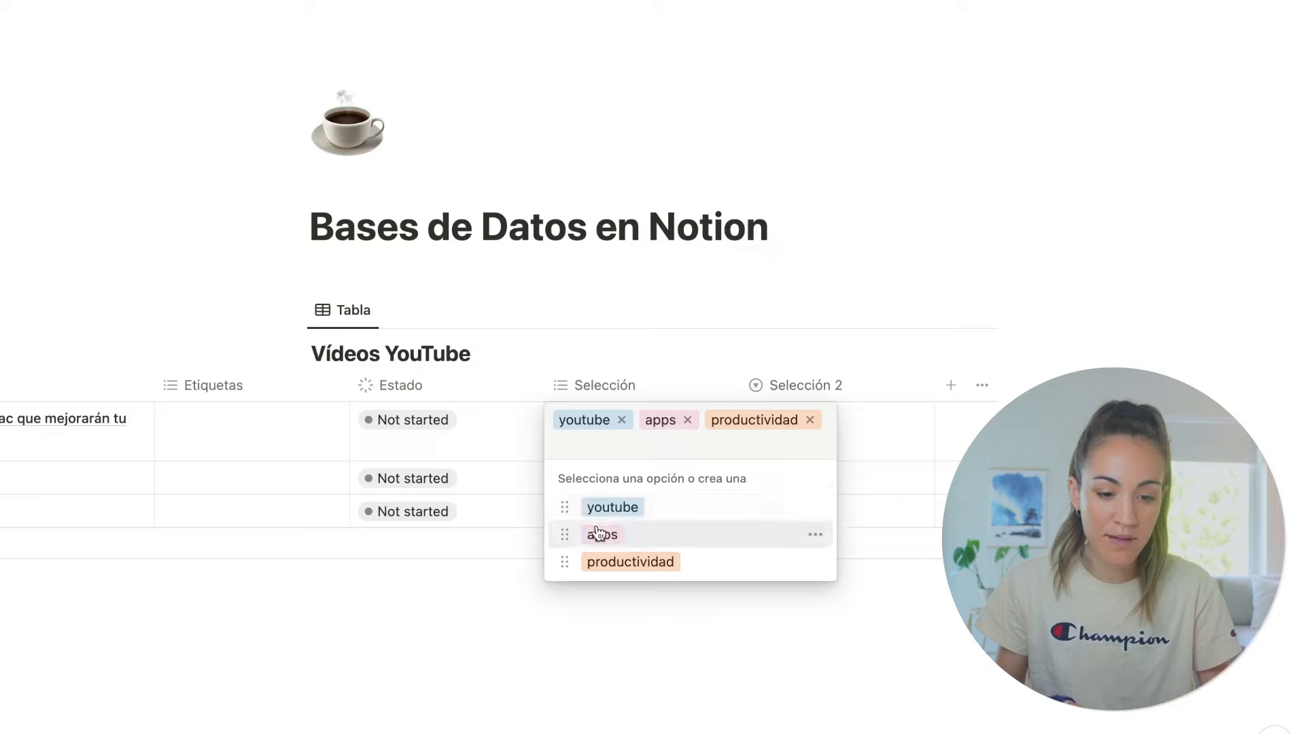
drag(563, 535, 569, 500)
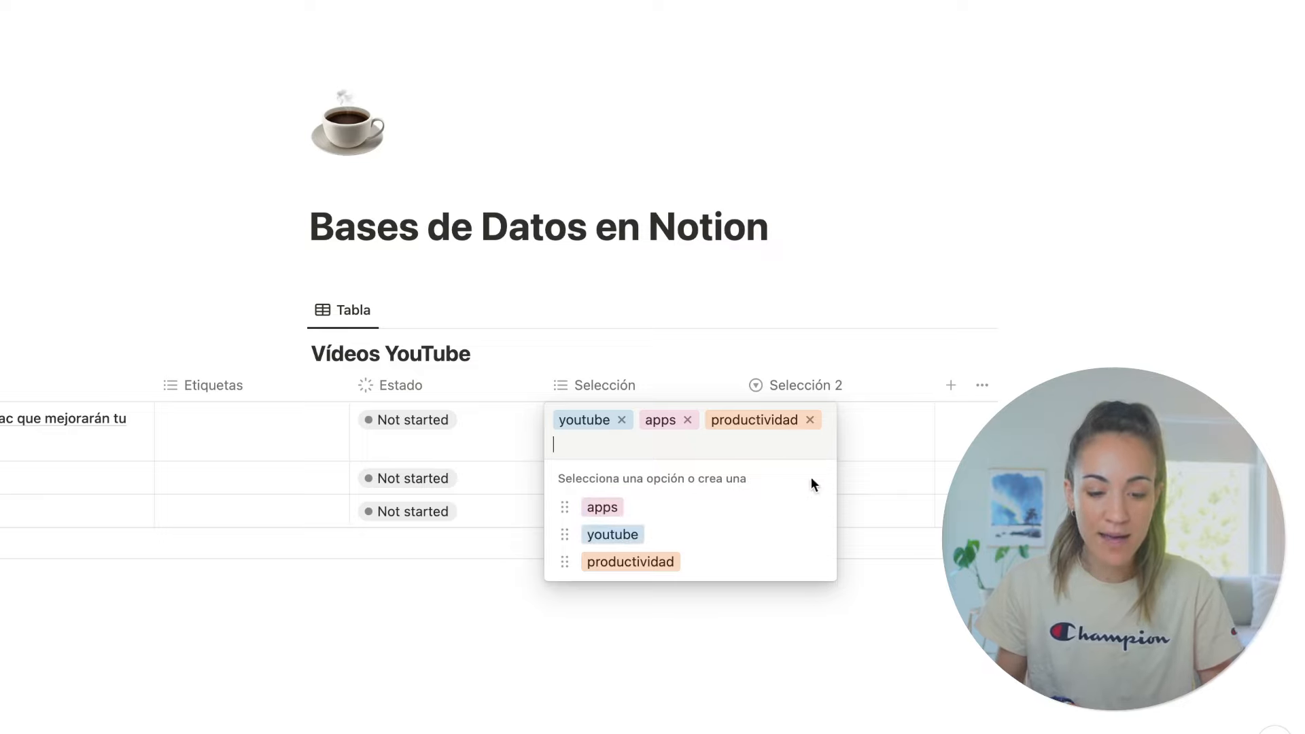
click(815, 509)
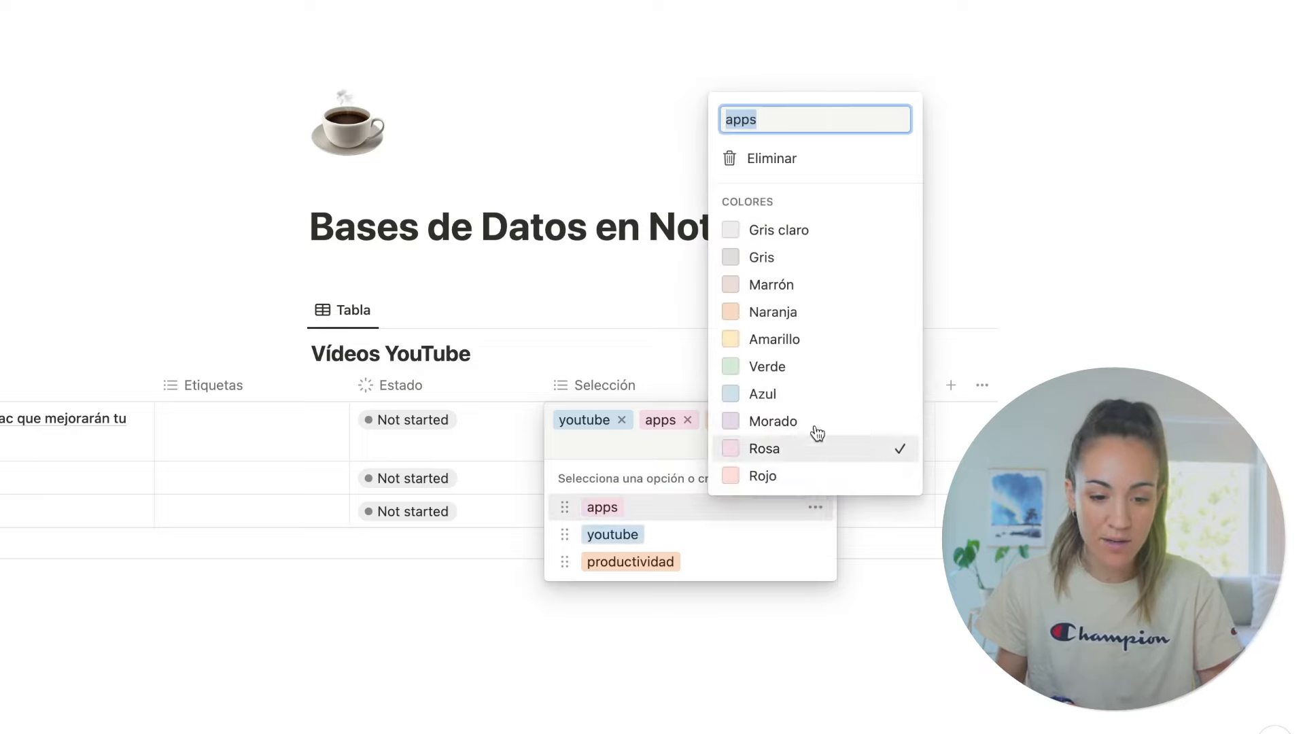
click(806, 337)
click(797, 537)
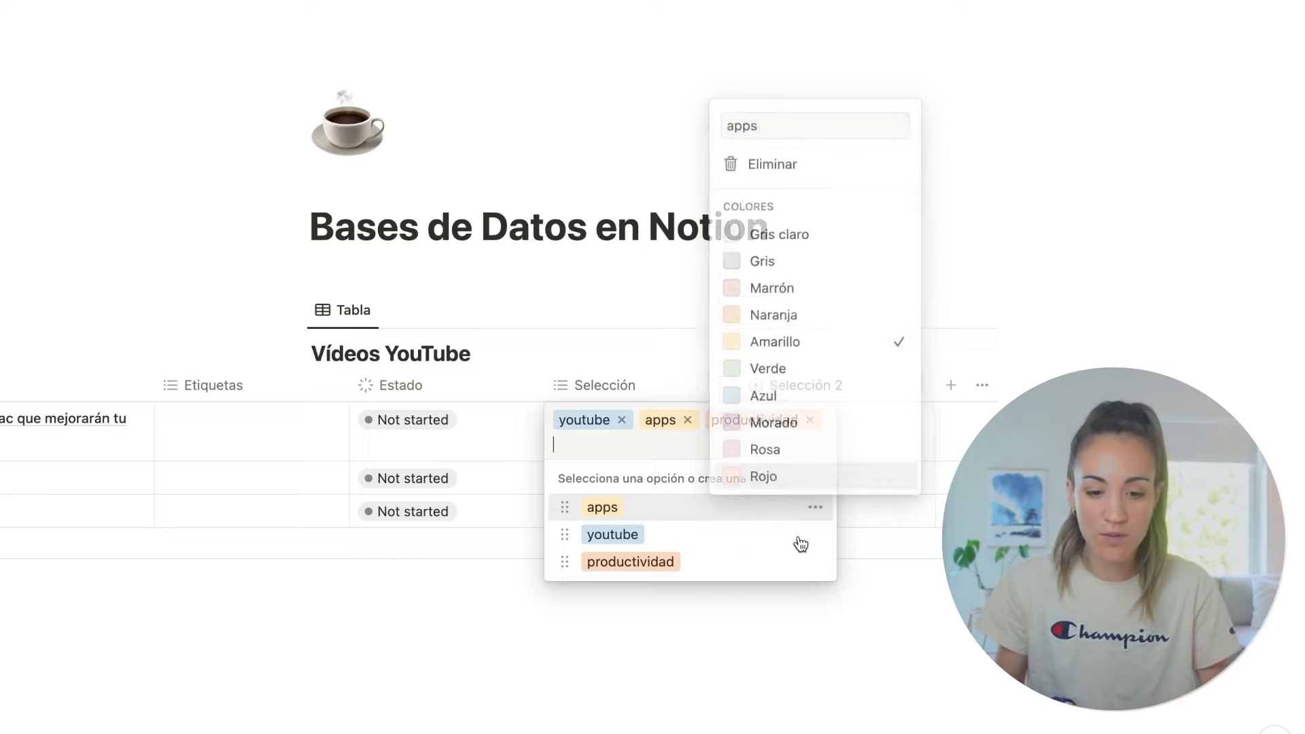
key(Escape)
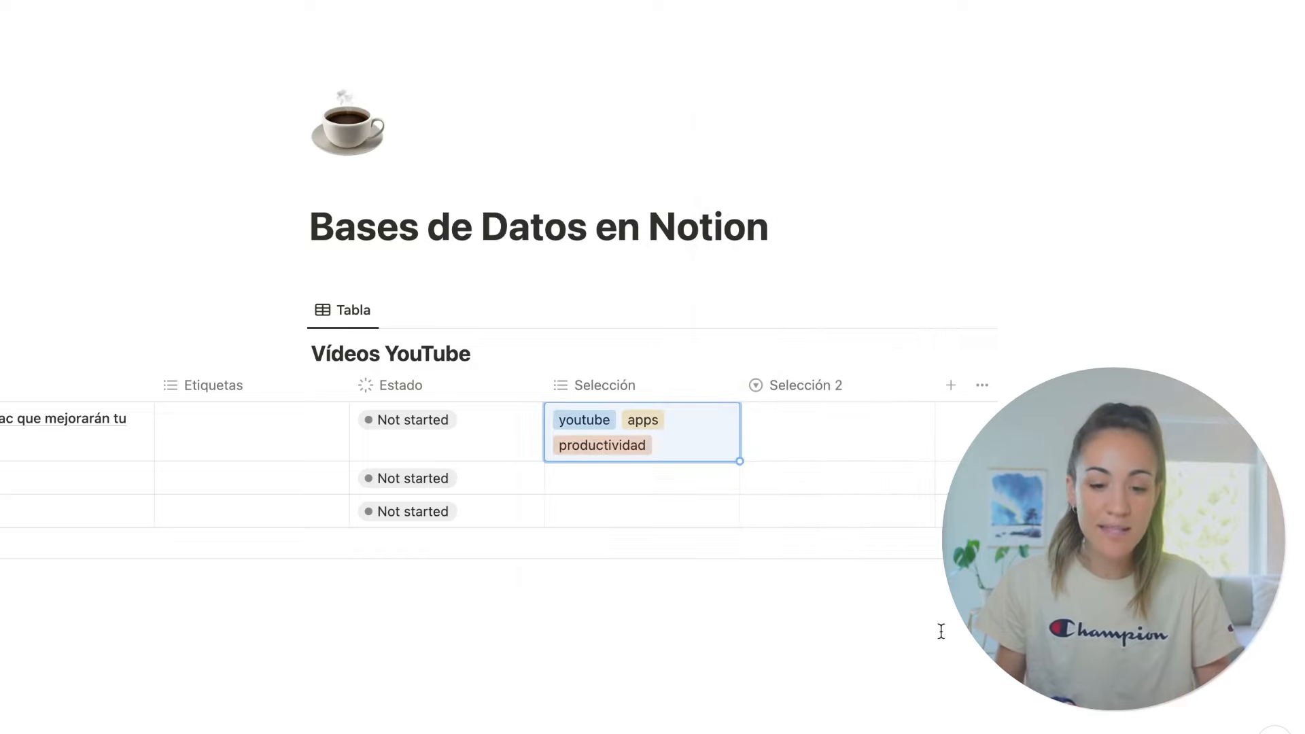
Open the first entry's Selección 2 cell for choosing an option
click(833, 448)
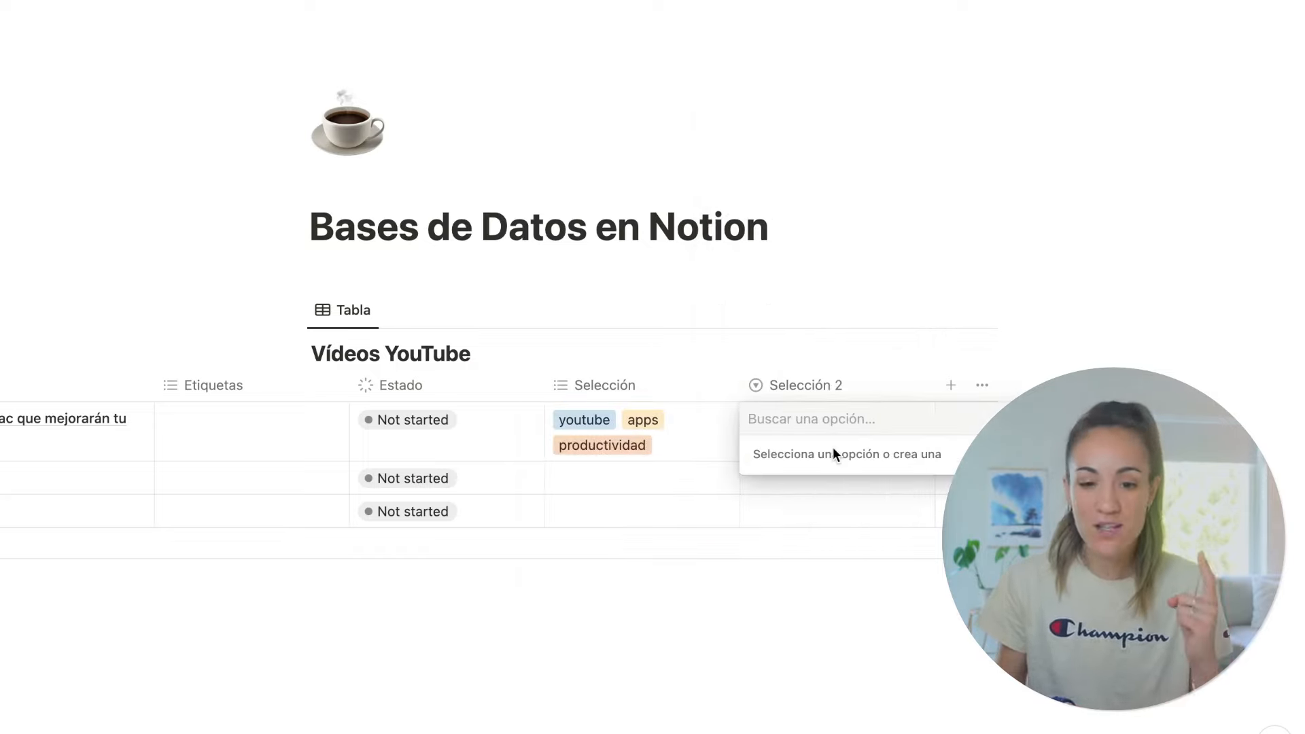
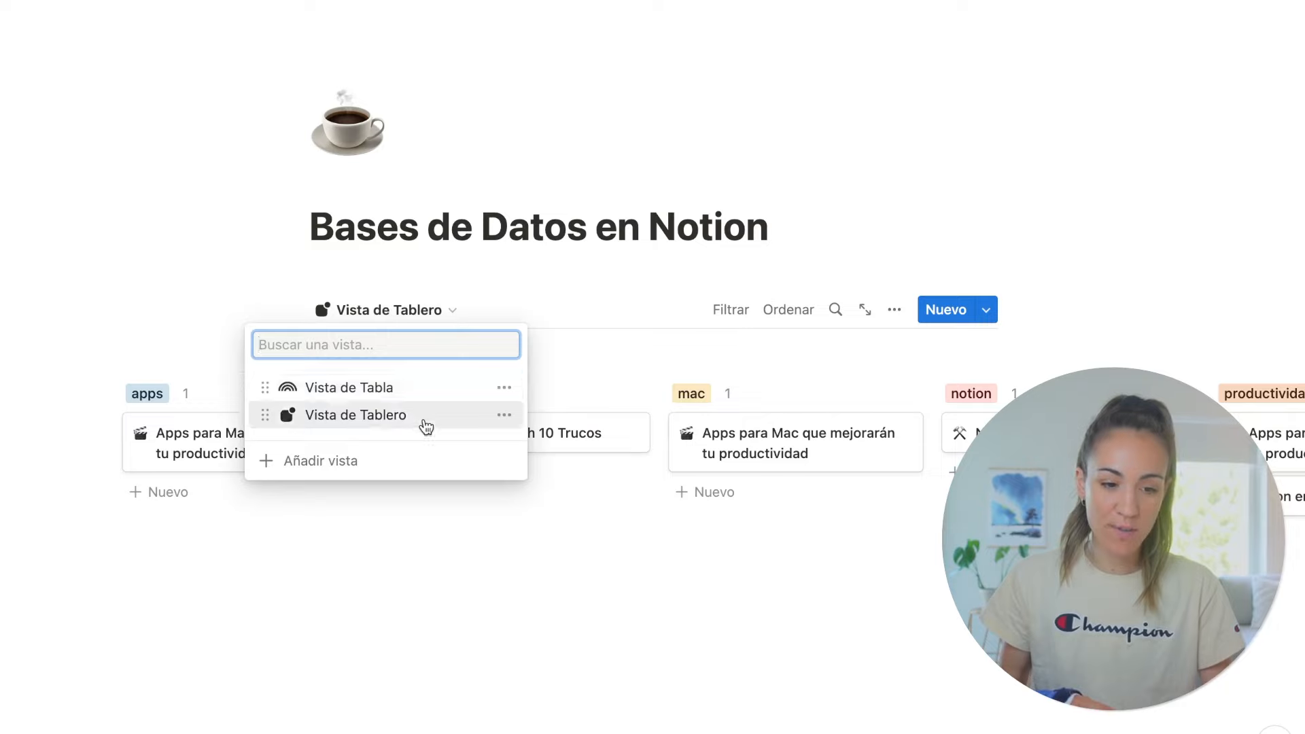
Switch the database to Vista de Tabla and add a new view with the Calendario layout
click(438, 388)
click(429, 309)
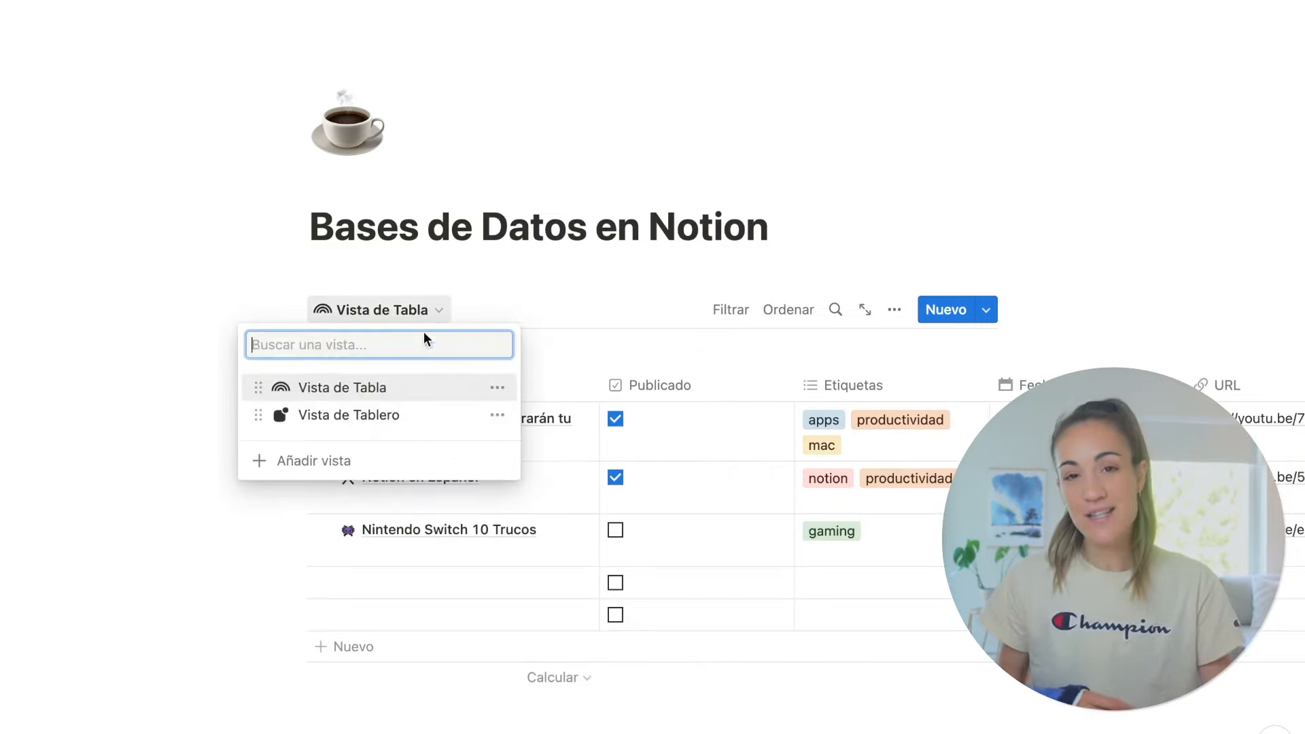
click(407, 461)
click(772, 502)
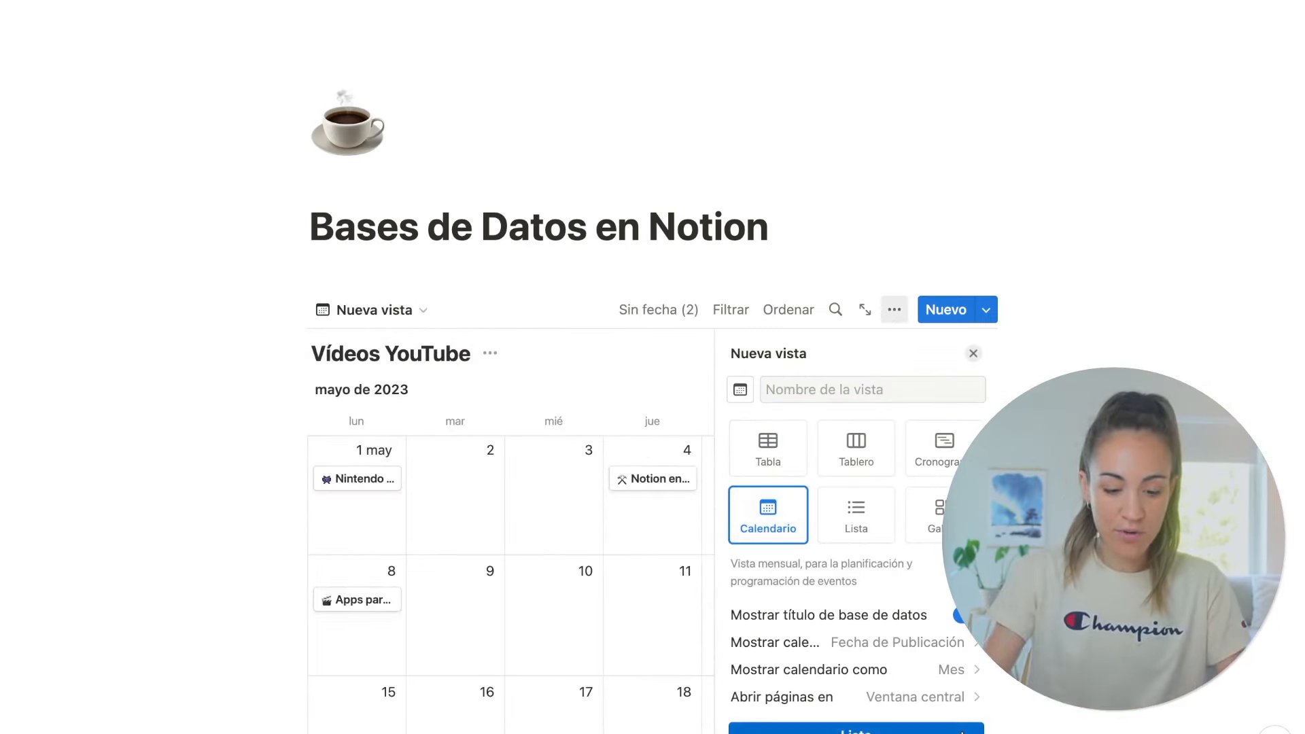
Name the new view "Vista de Calendario", give it the calendar icon and finish its setup
click(865, 390)
text(Vista)
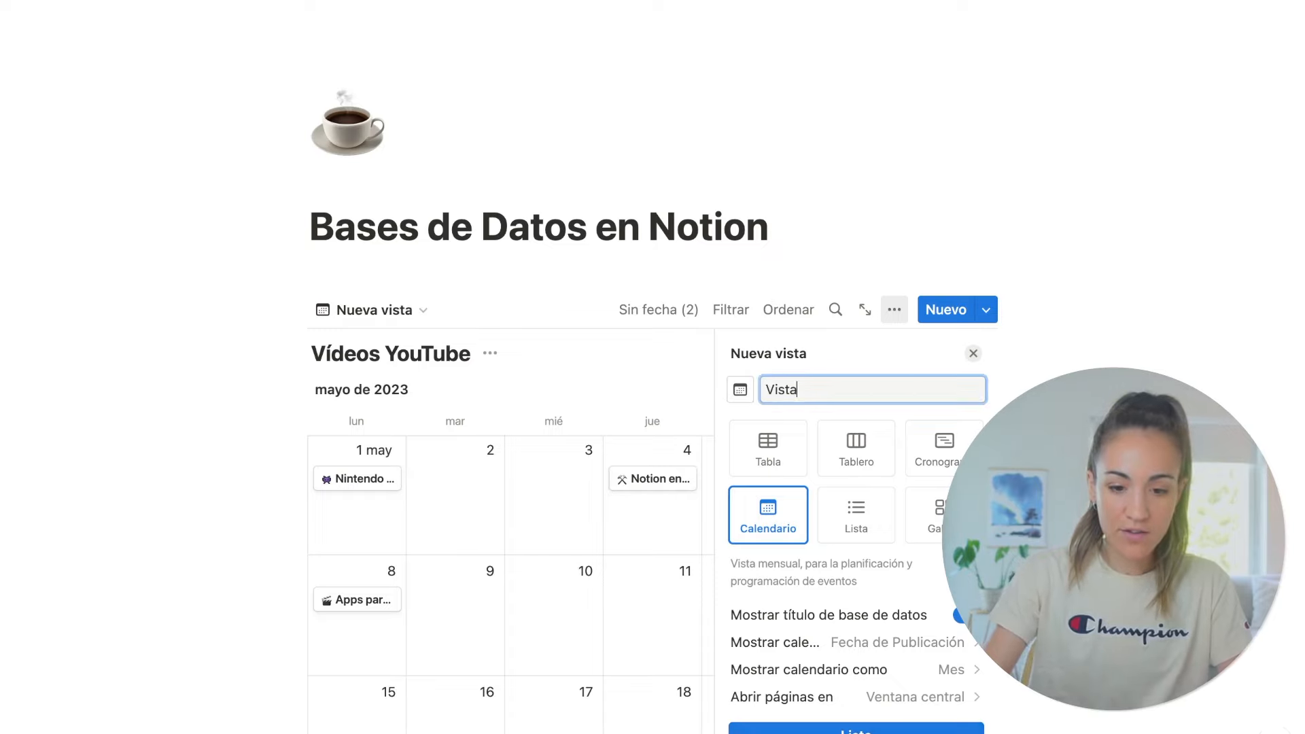
text( de Calendario)
click(740, 389)
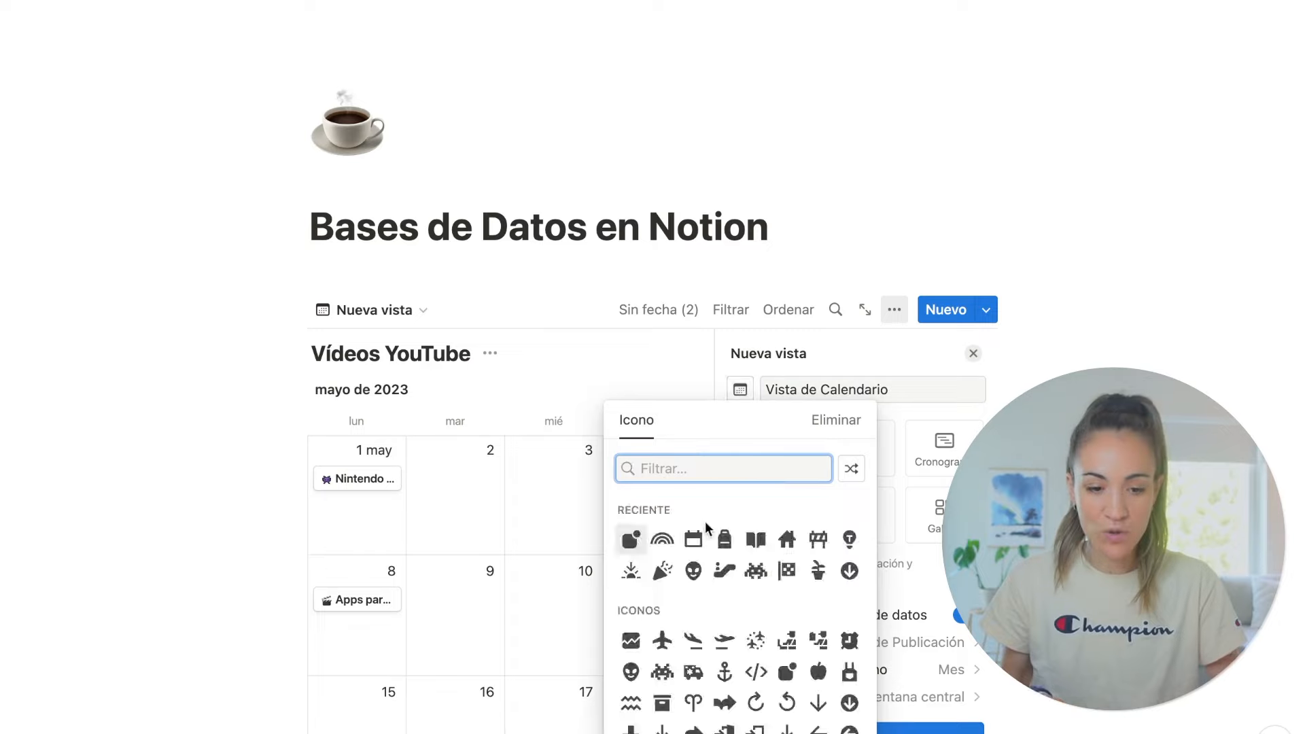
click(692, 539)
click(900, 728)
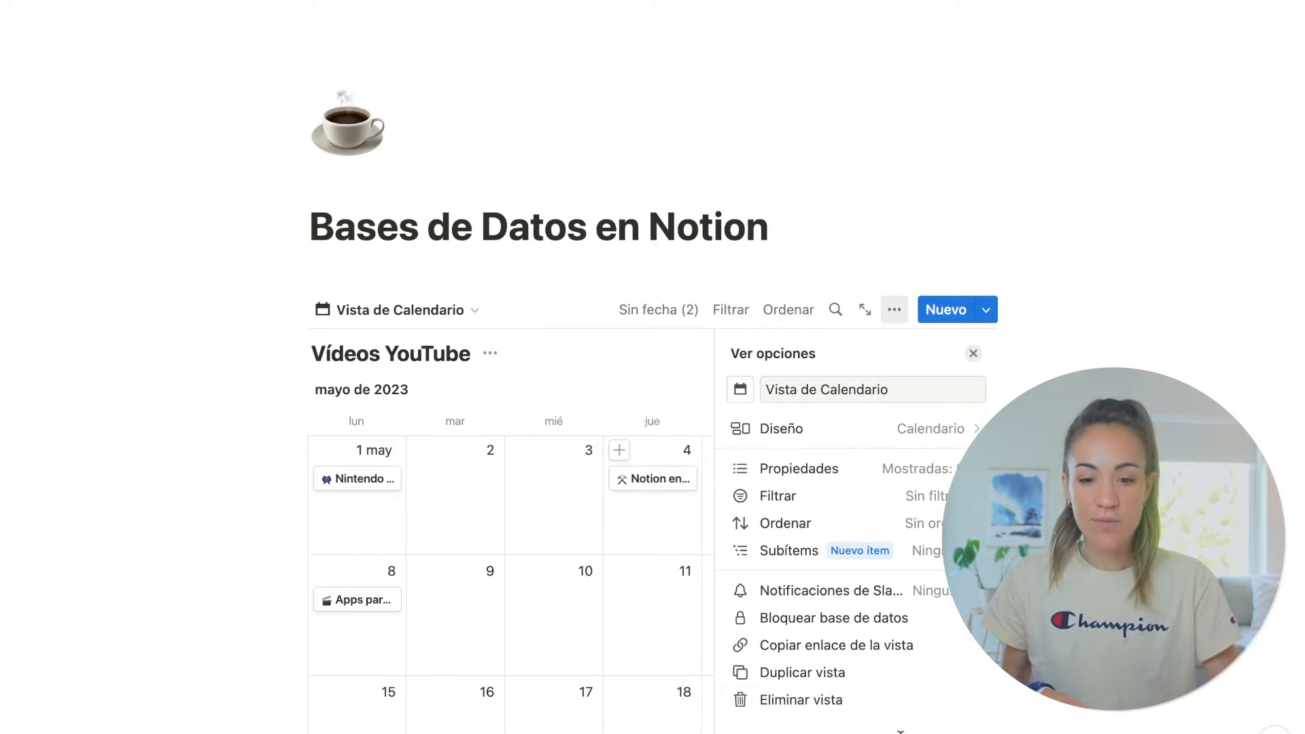
click(973, 354)
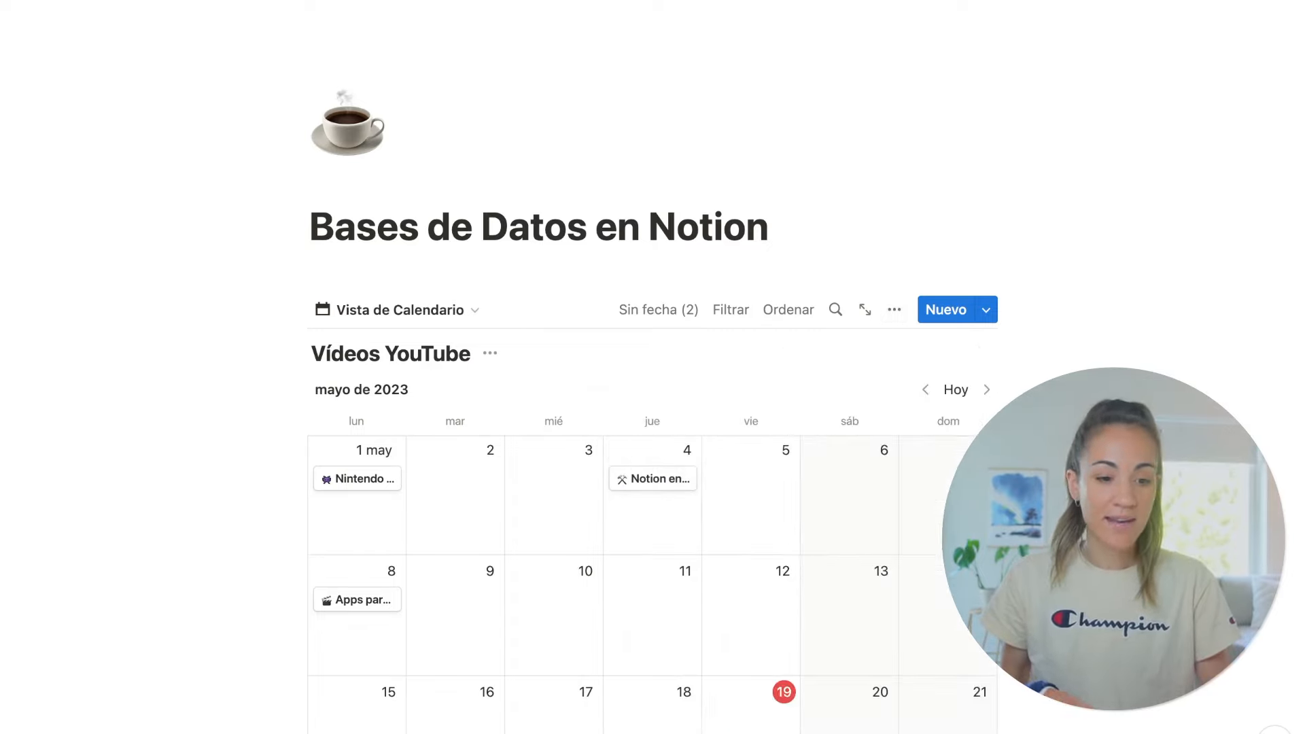
Review the Vídeos YouTube database in its calendar, table and board views, returning to Vista de Calendario
scroll(633, 269, down, 3)
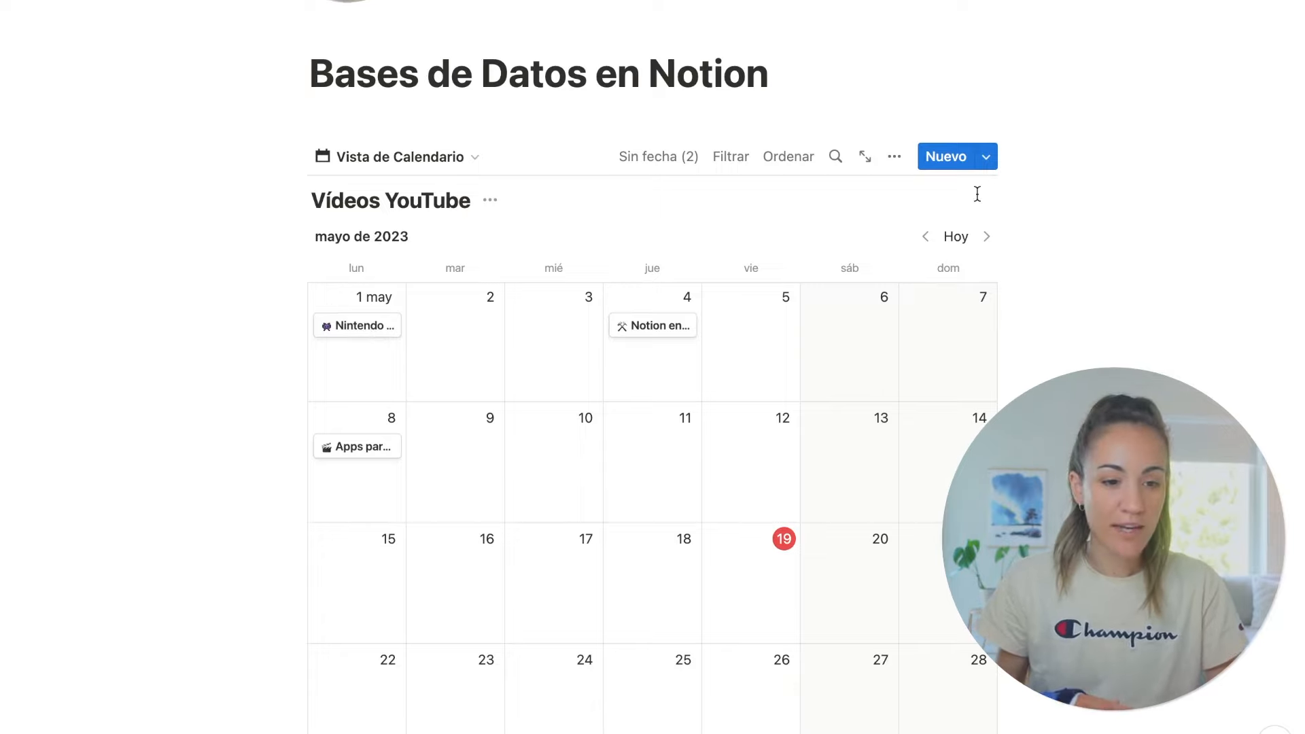
click(433, 163)
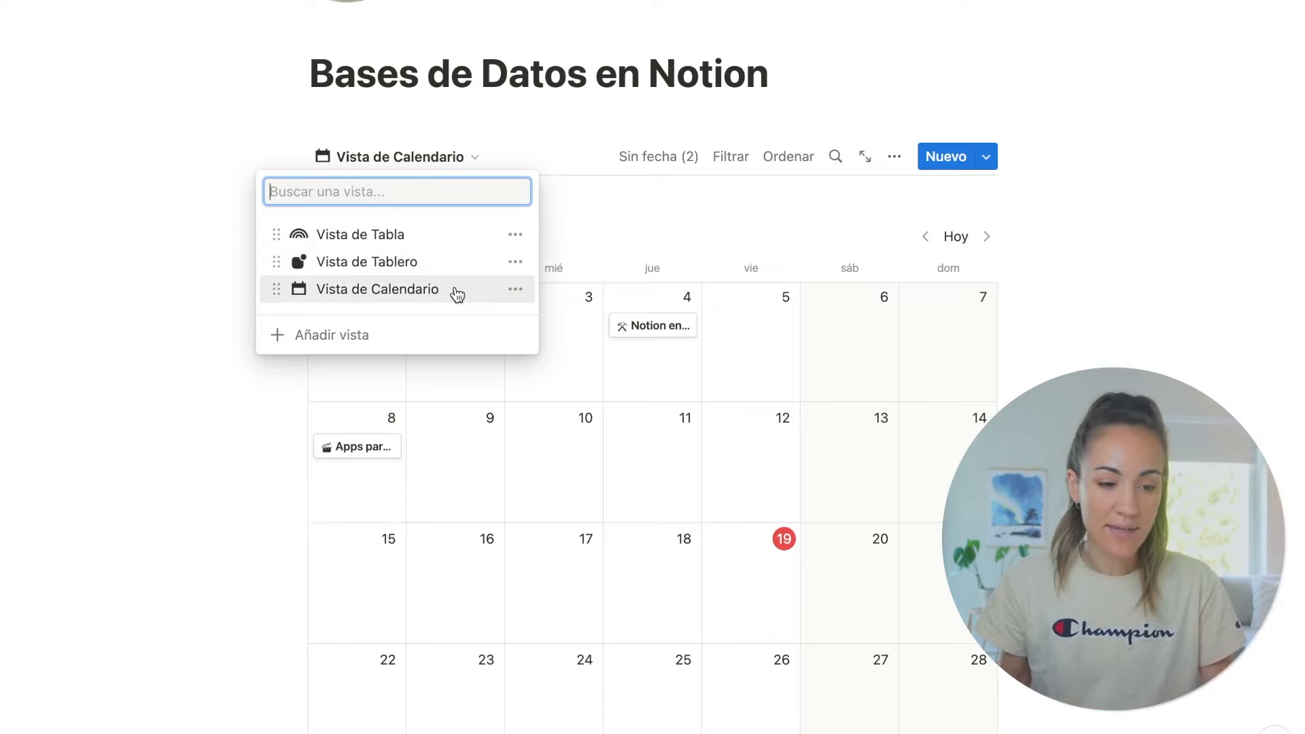
click(428, 235)
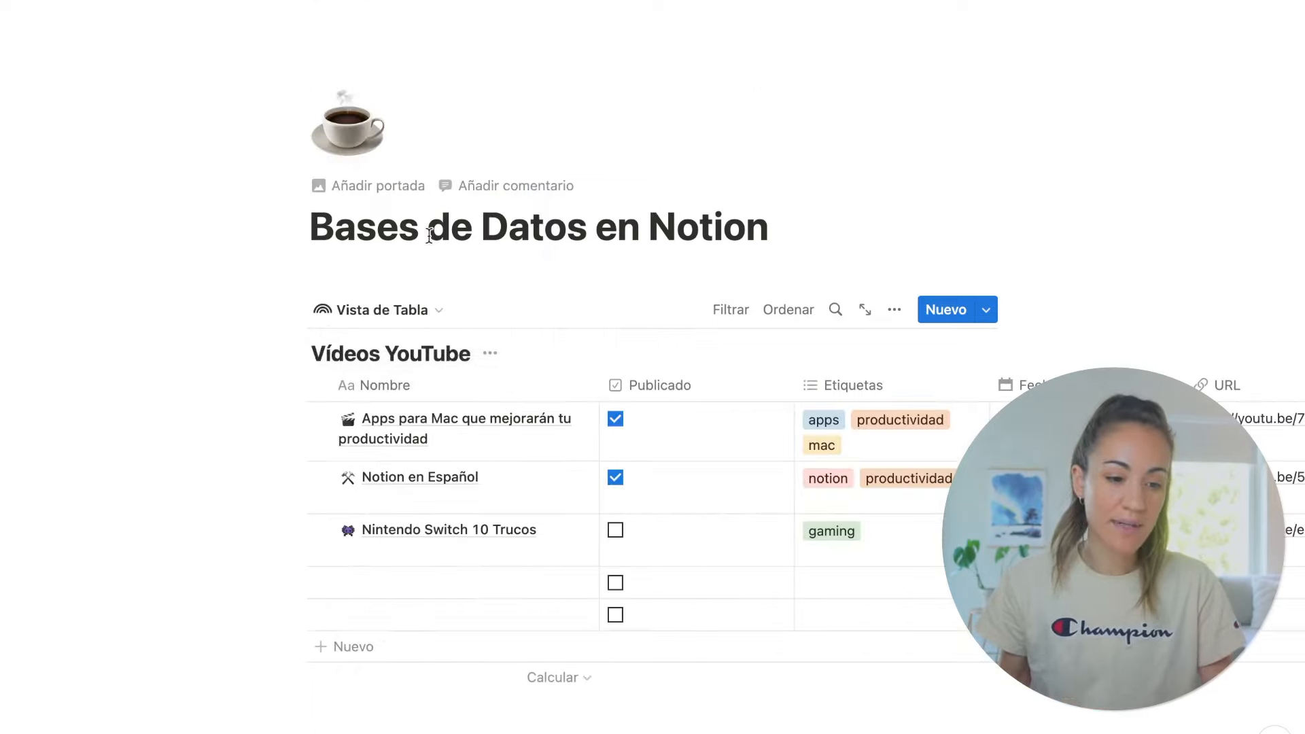
click(429, 314)
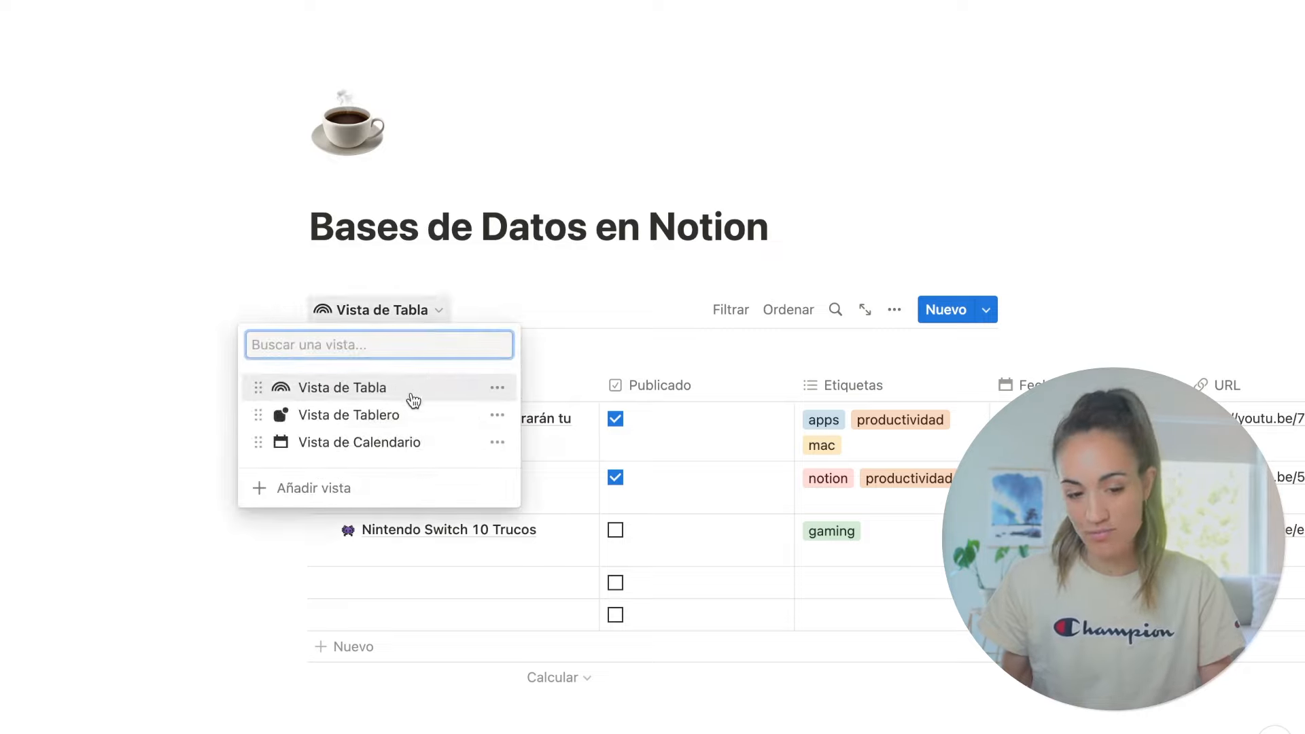
click(410, 416)
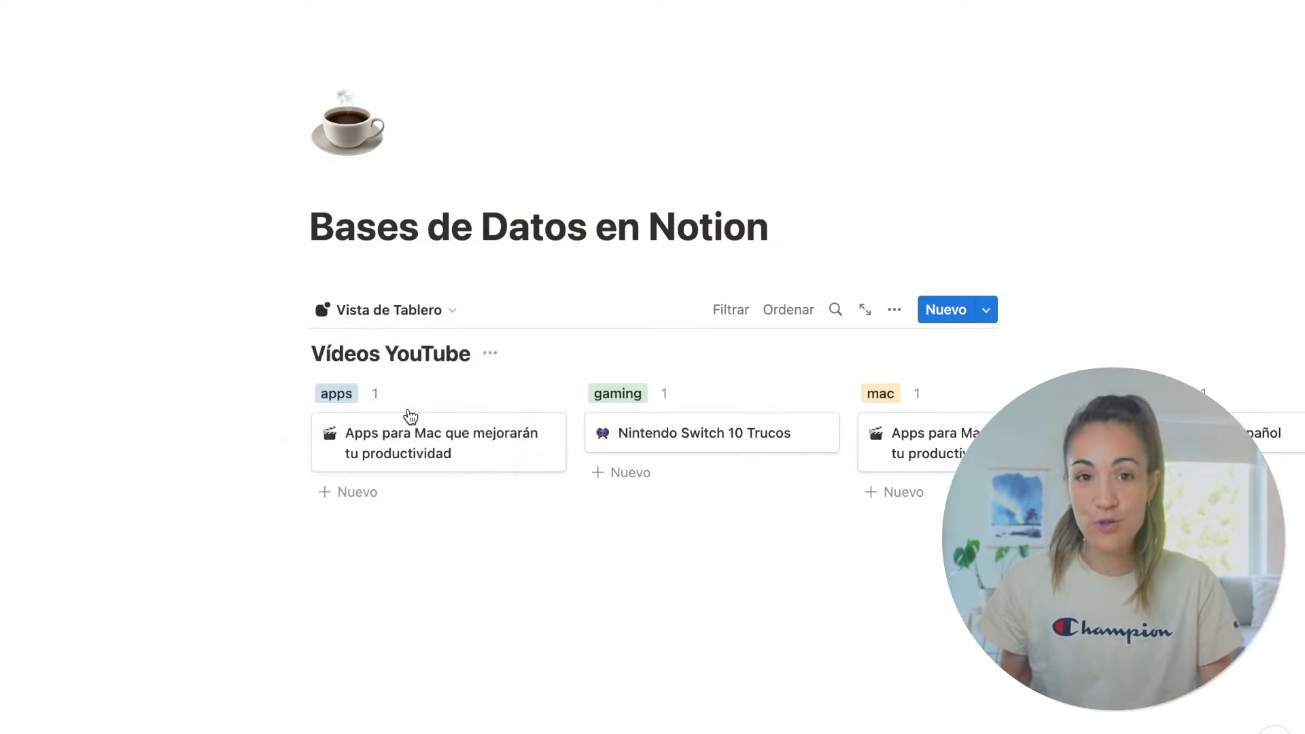
click(413, 311)
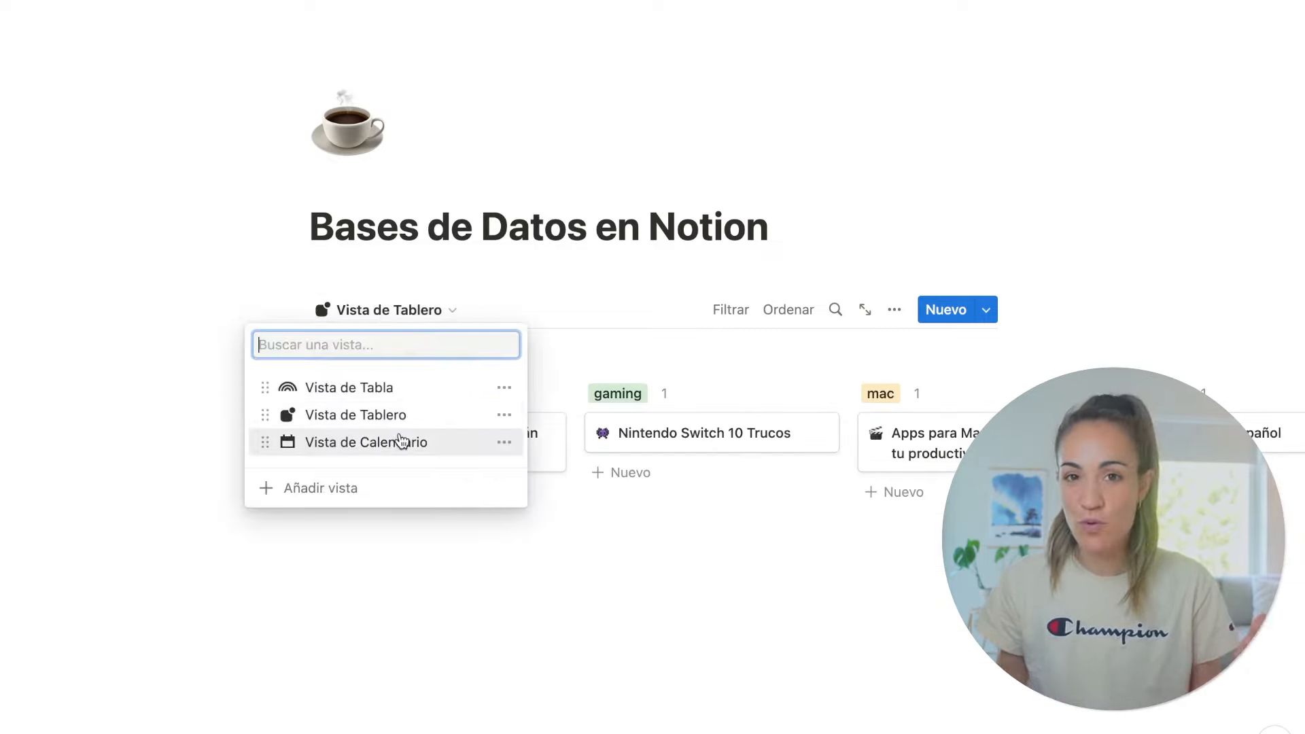
click(449, 439)
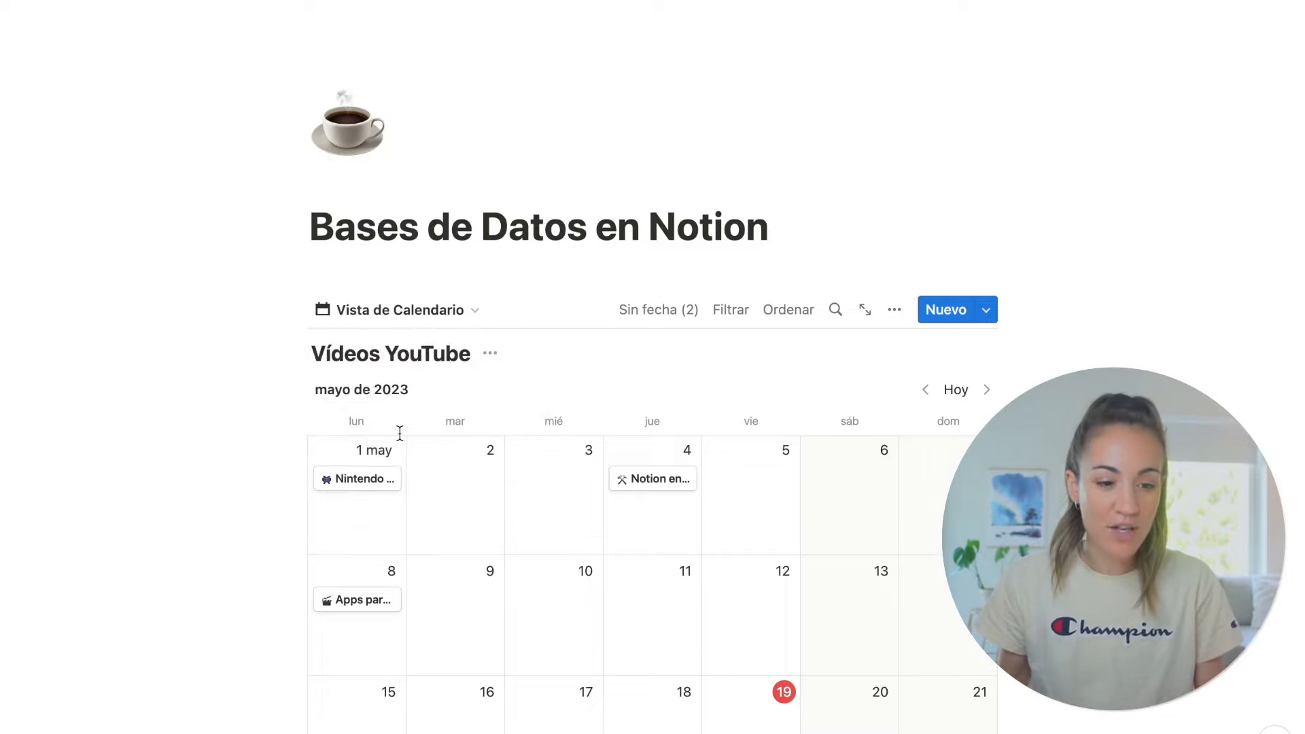
Add a new database view with the Galería layout and name it "Vista de Galería"
click(394, 310)
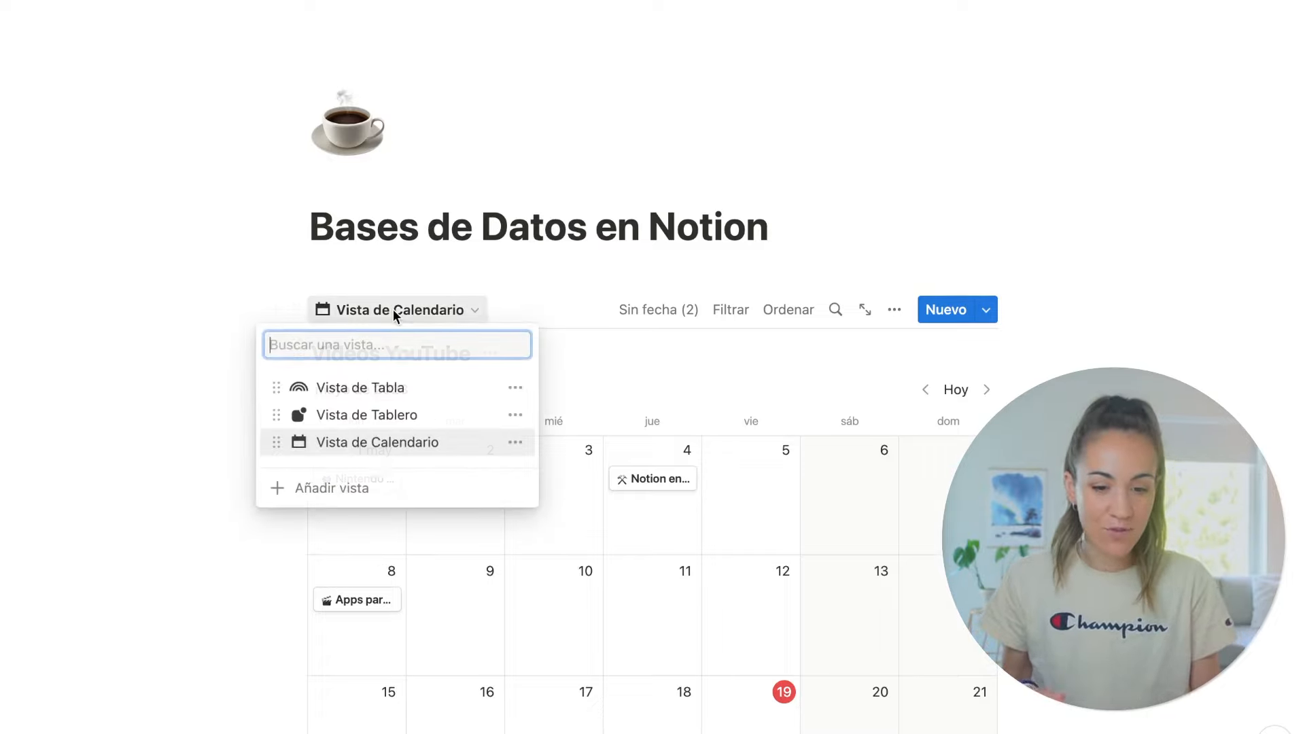
click(370, 489)
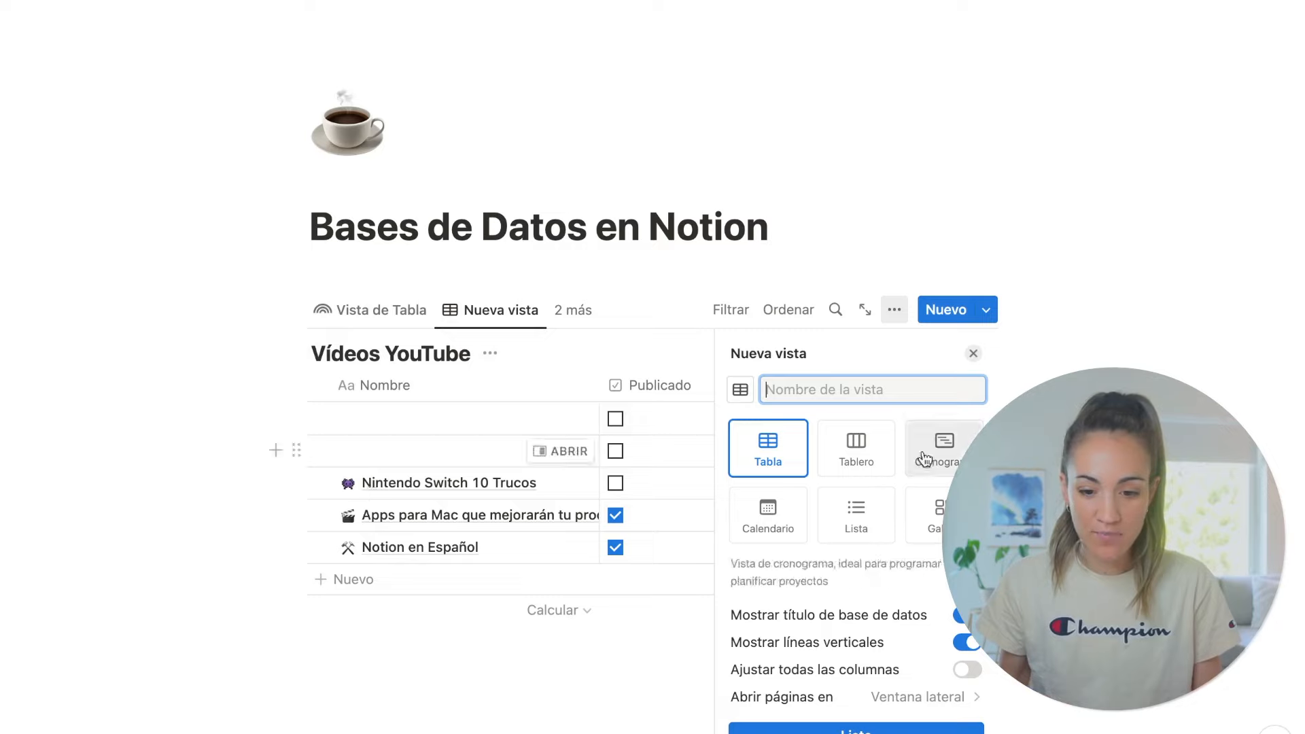
click(923, 500)
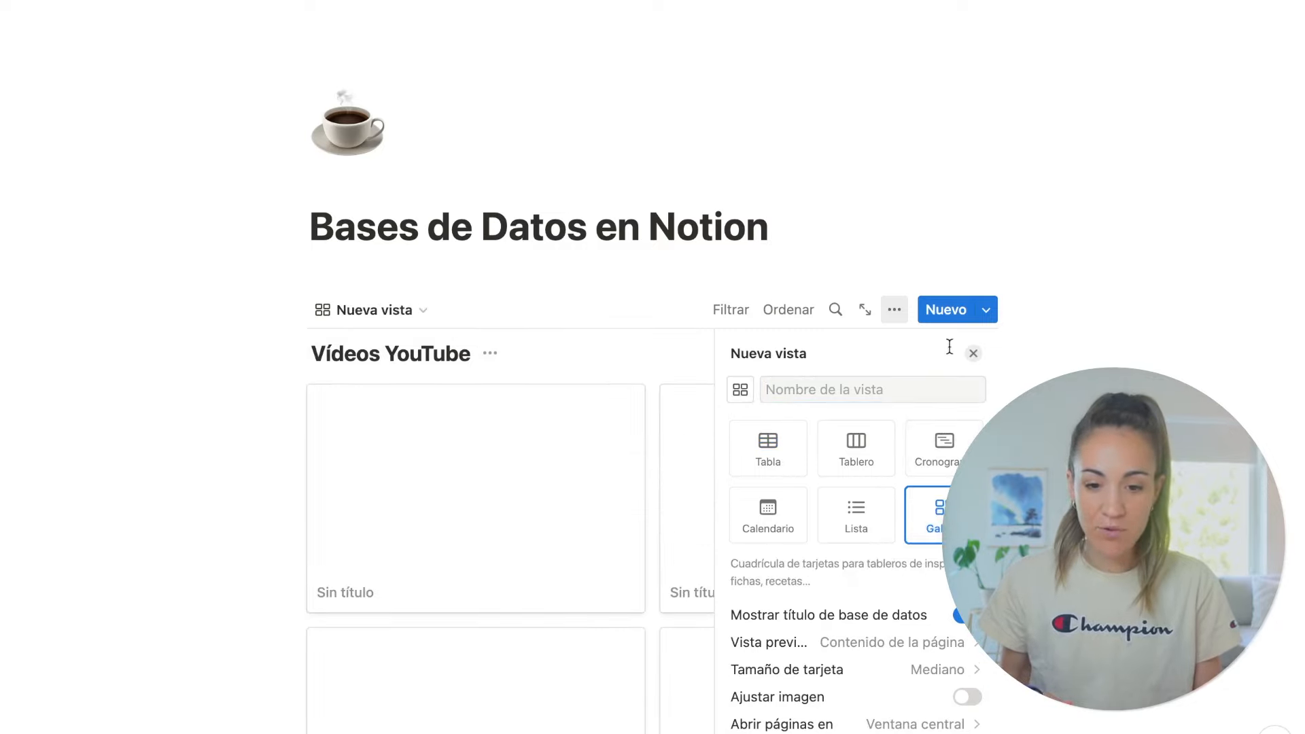
click(957, 384)
text(Vista de Galería)
click(973, 352)
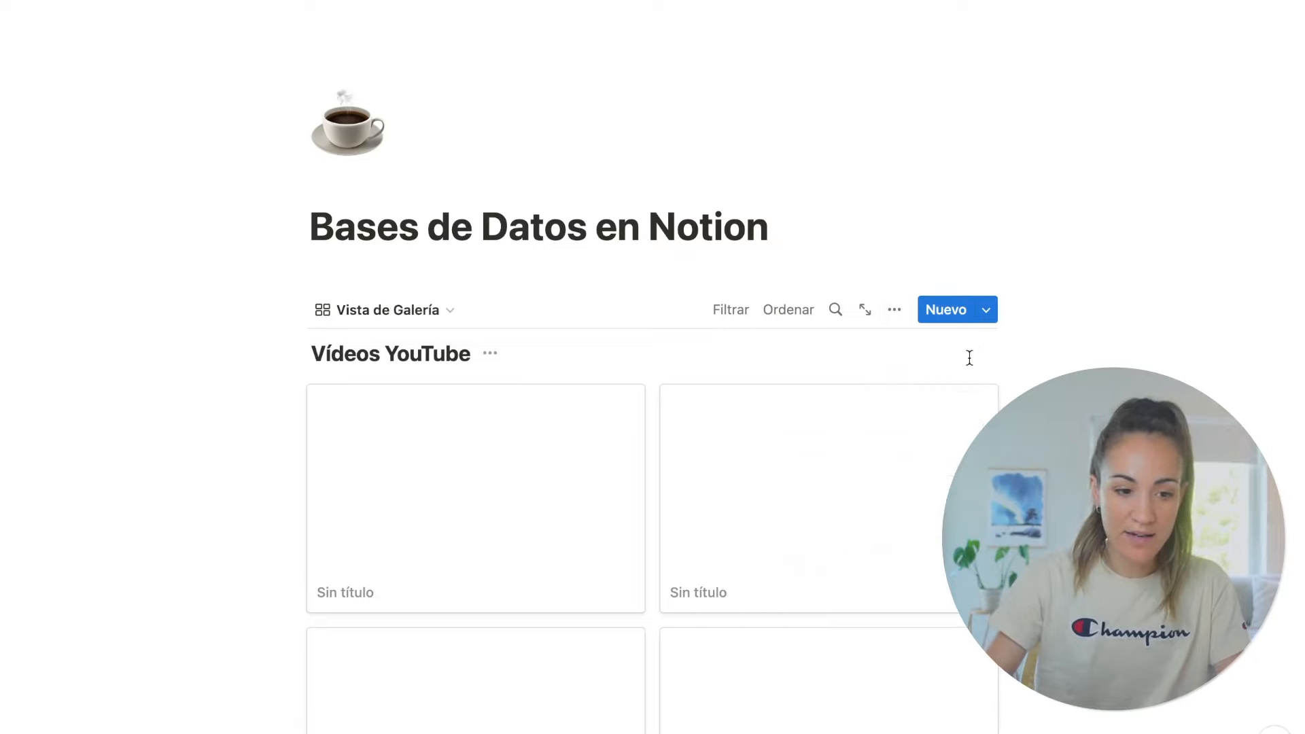
Delete the two empty untitled entries from the gallery
scroll(972, 356, down, 4)
drag(1058, 299, 280, 262)
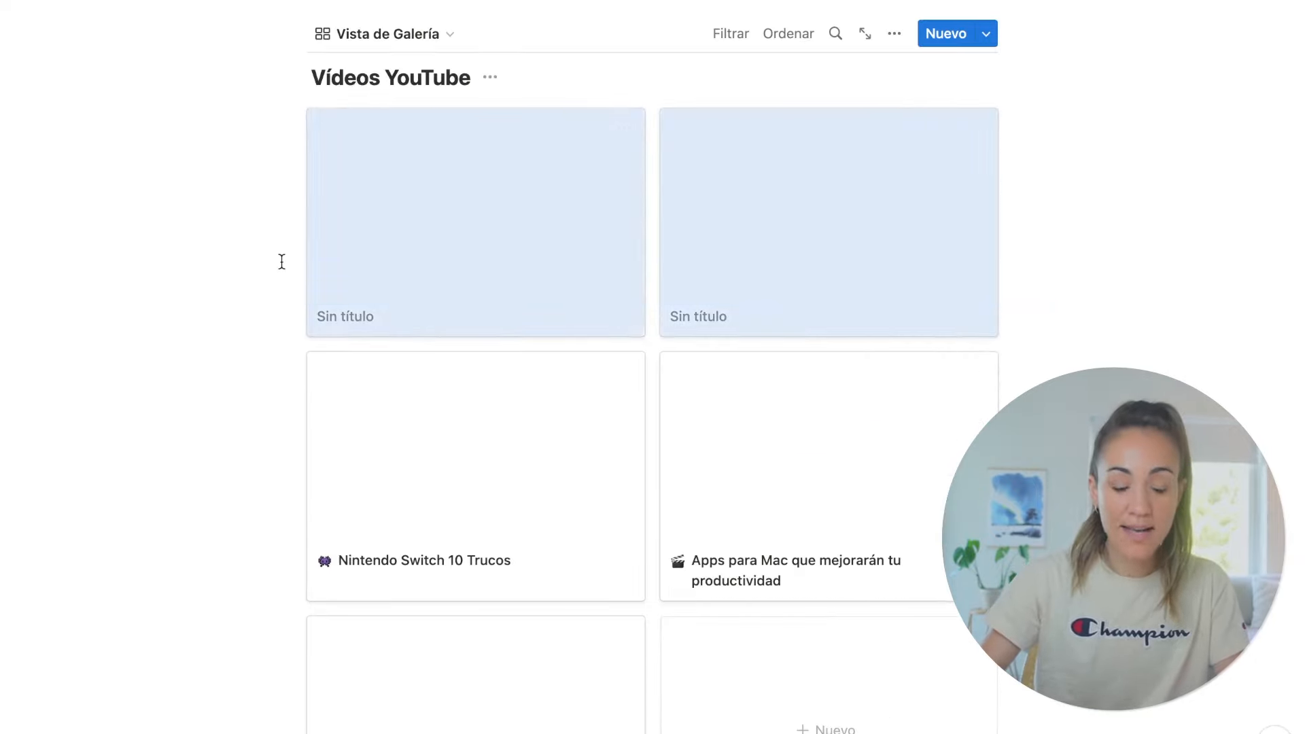
key(BackSpace)
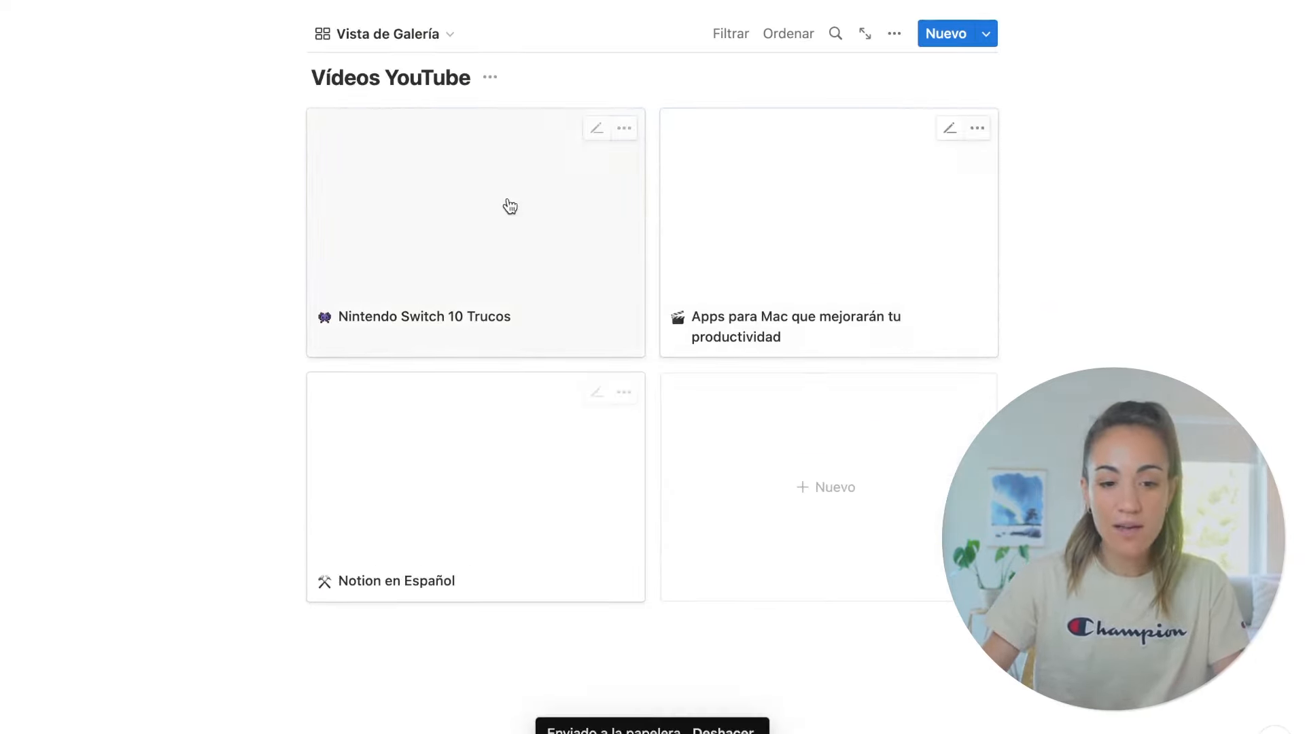
Add a cover image to the Nintendo Switch 10 Trucos page and return to the gallery
click(477, 274)
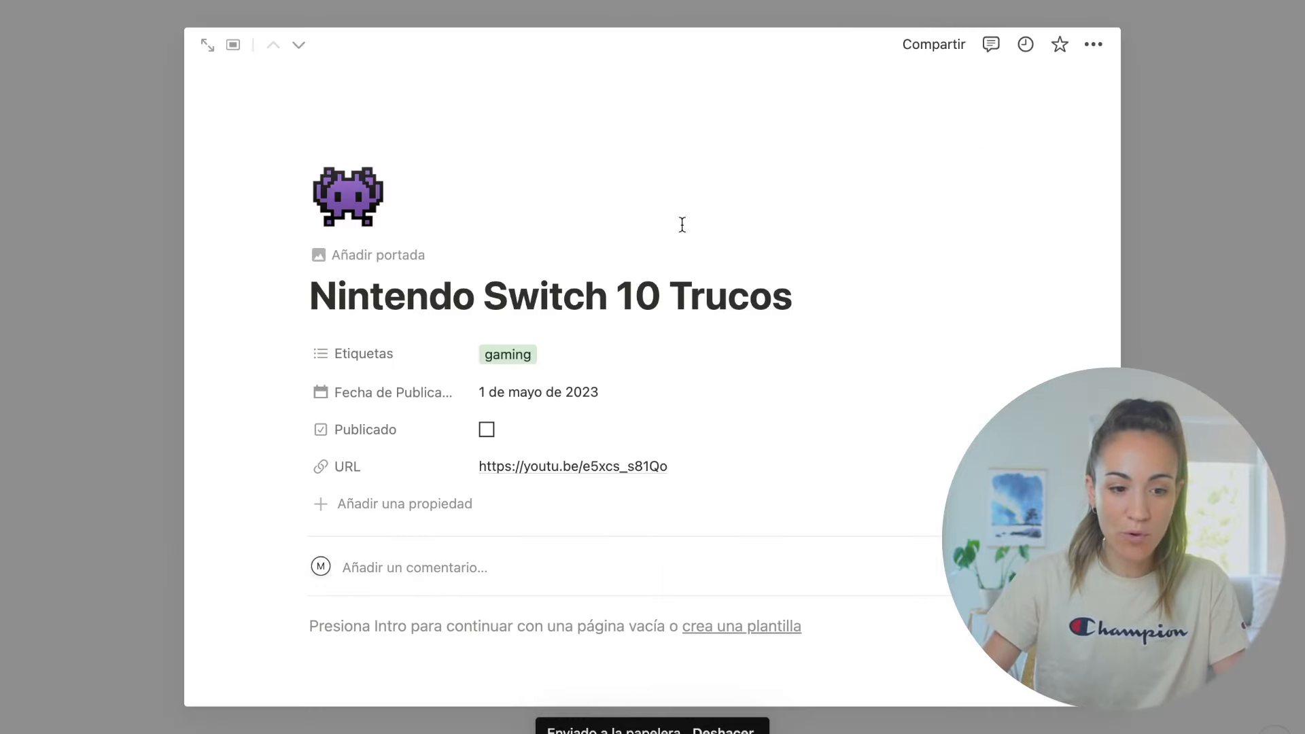
click(408, 256)
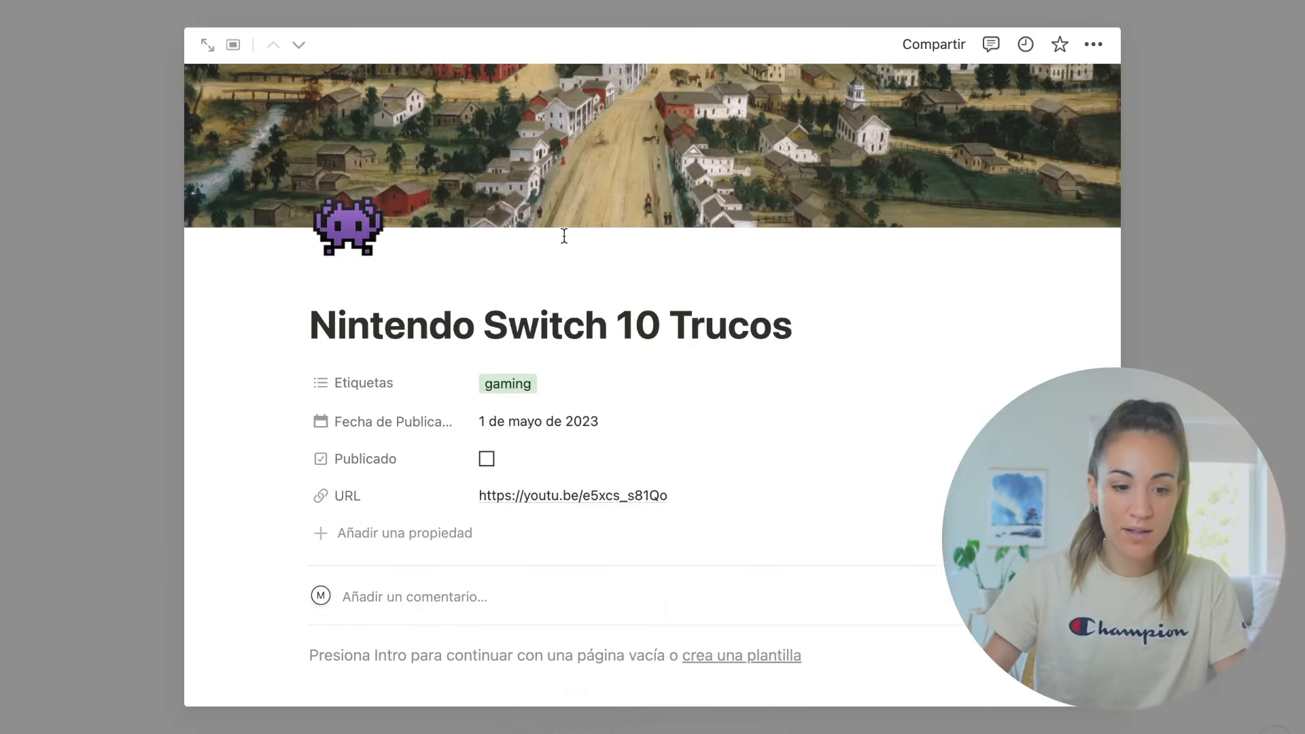
click(1215, 193)
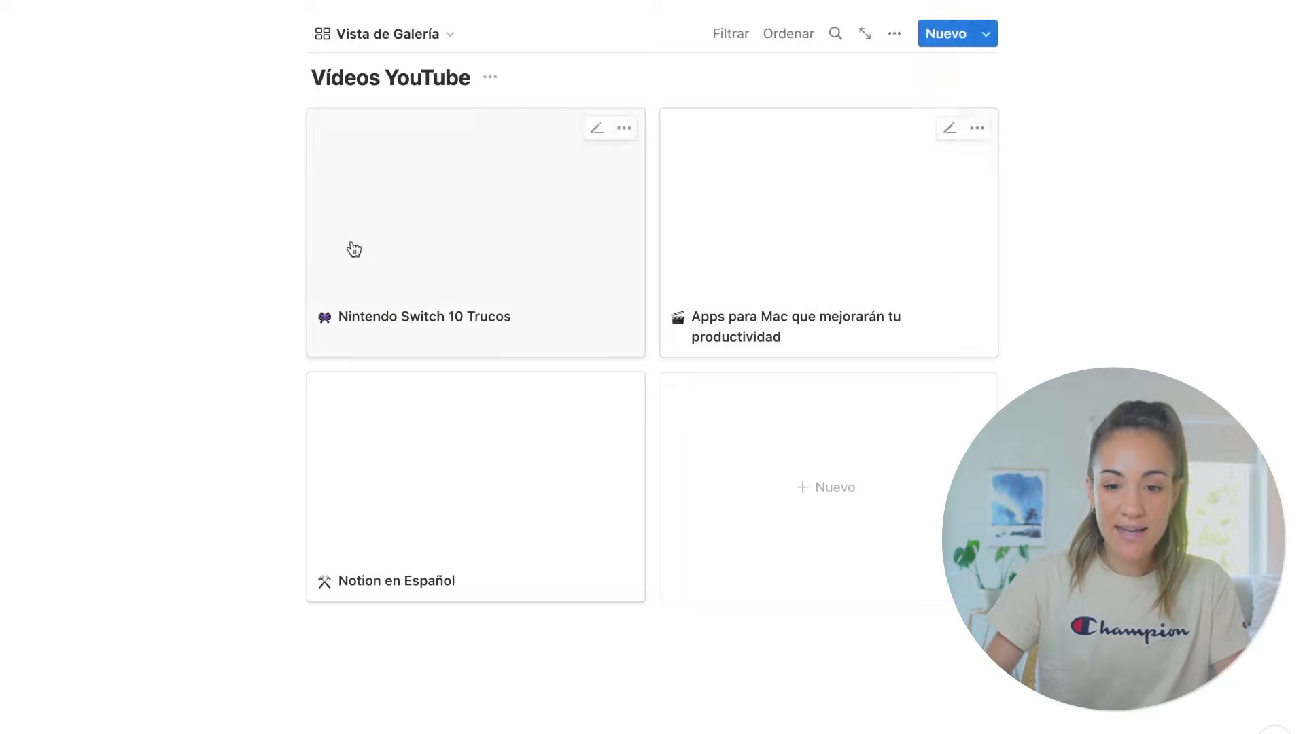
Set the gallery's card preview to Portada de la página in the view's layout options
scroll(376, 283, up, 5)
click(896, 197)
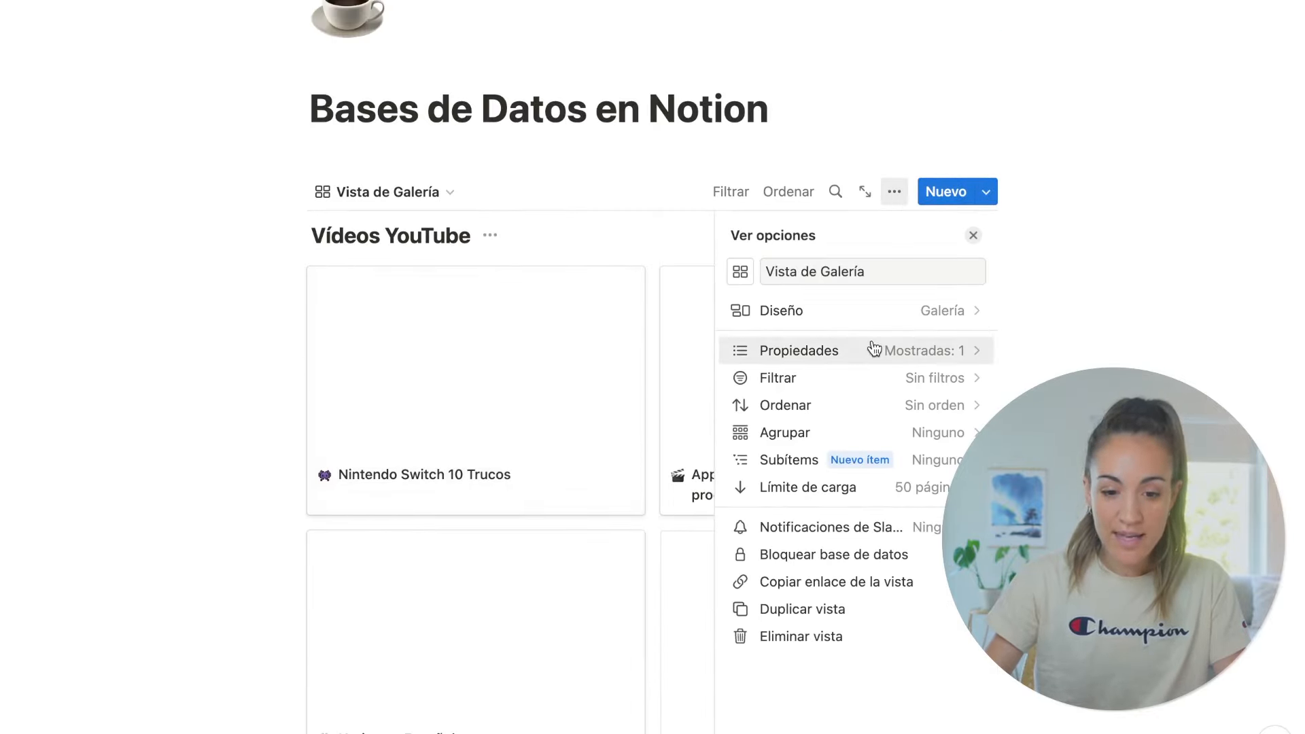
click(876, 311)
click(884, 486)
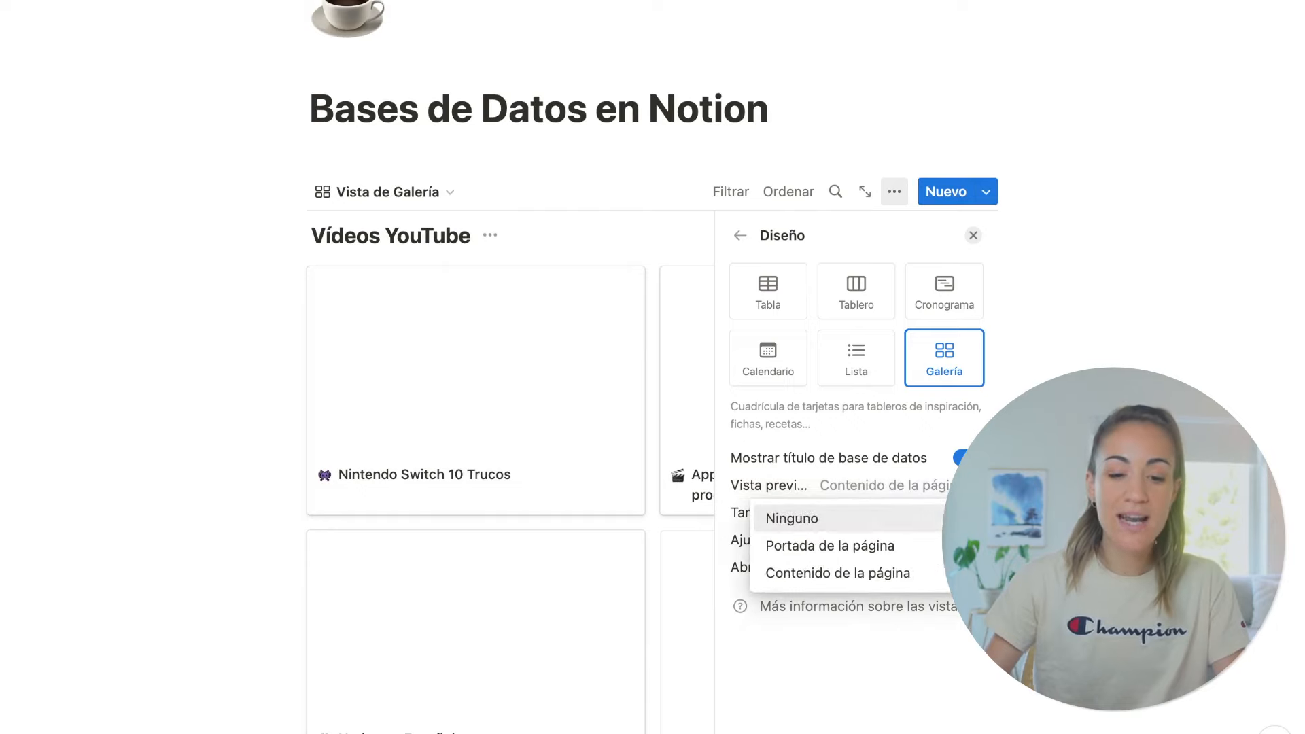
click(906, 547)
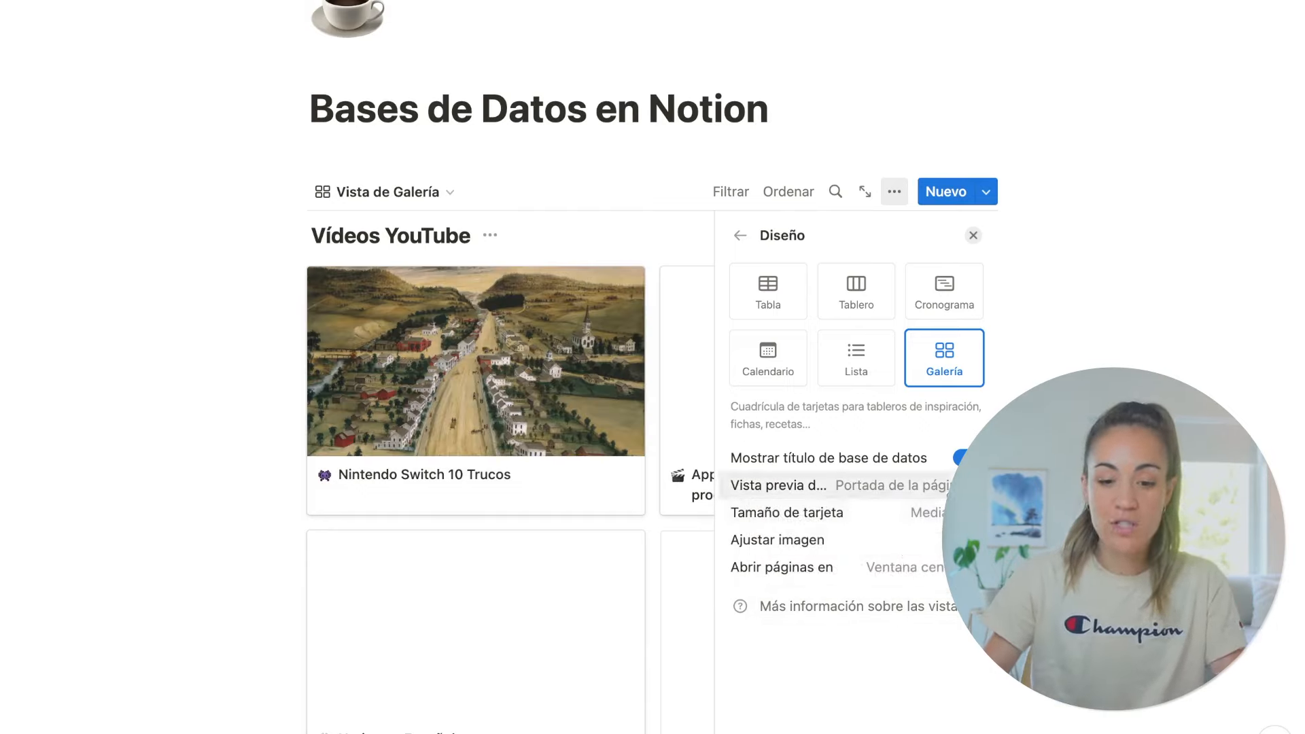
click(904, 485)
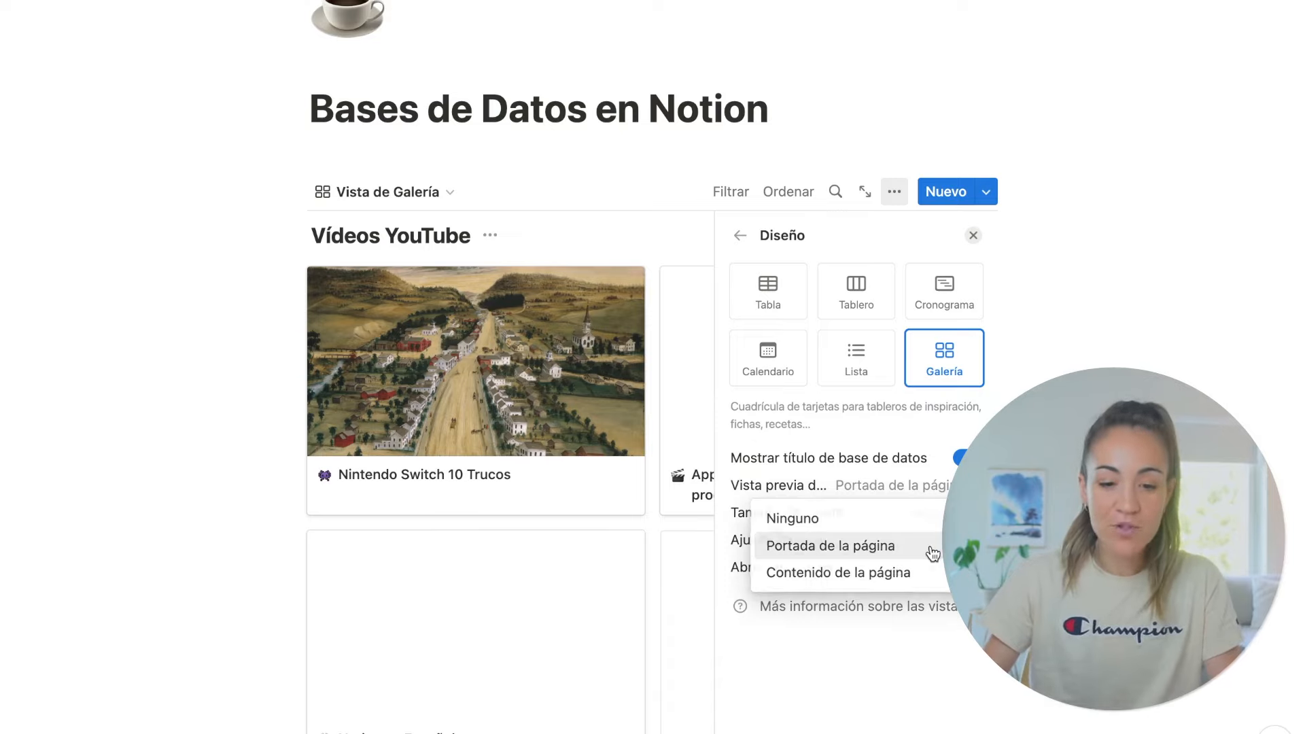
click(926, 551)
Set the gallery's card size to Pequeño and close the layout options
click(836, 515)
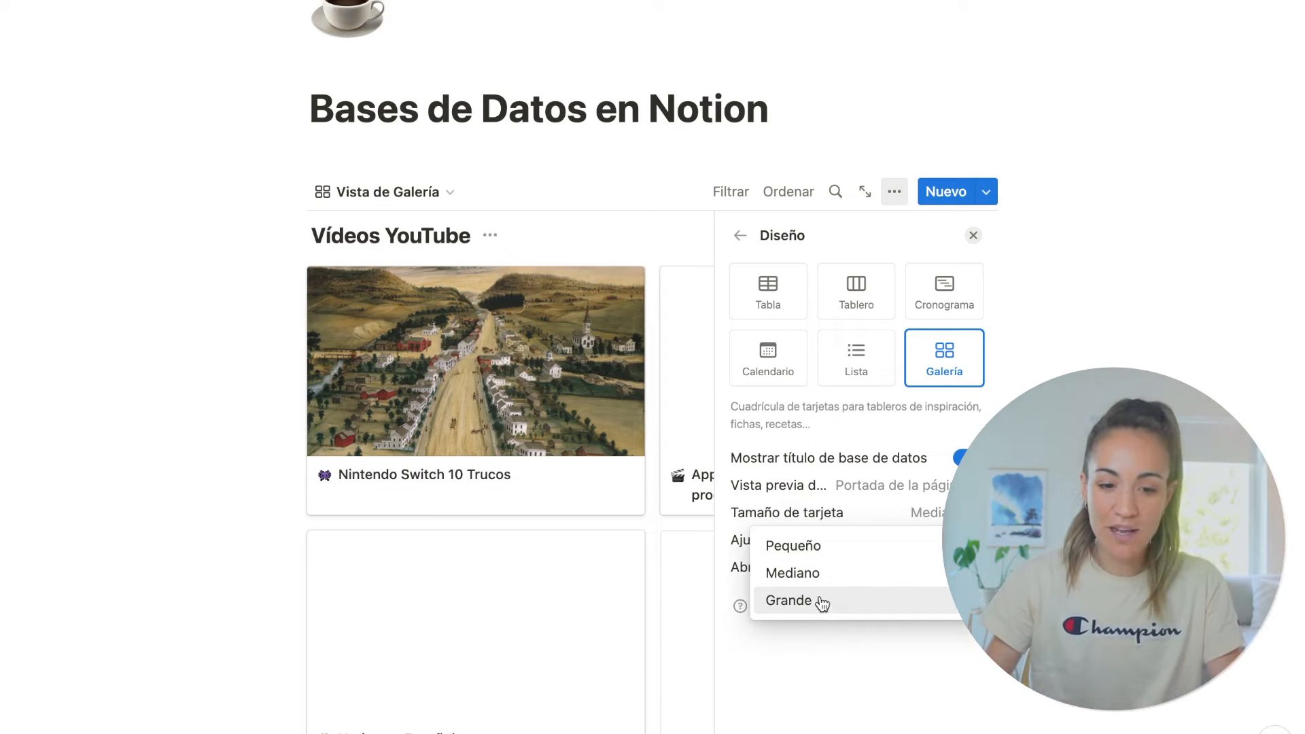
click(838, 546)
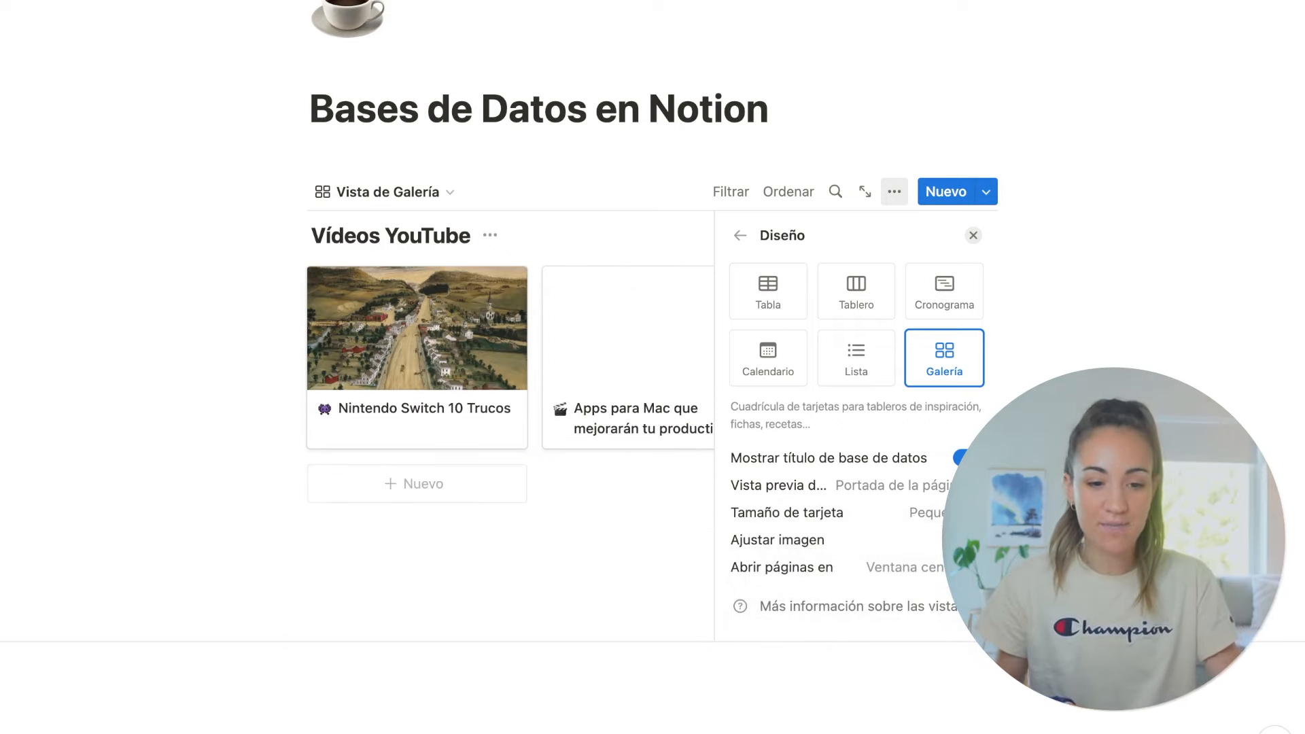
click(973, 235)
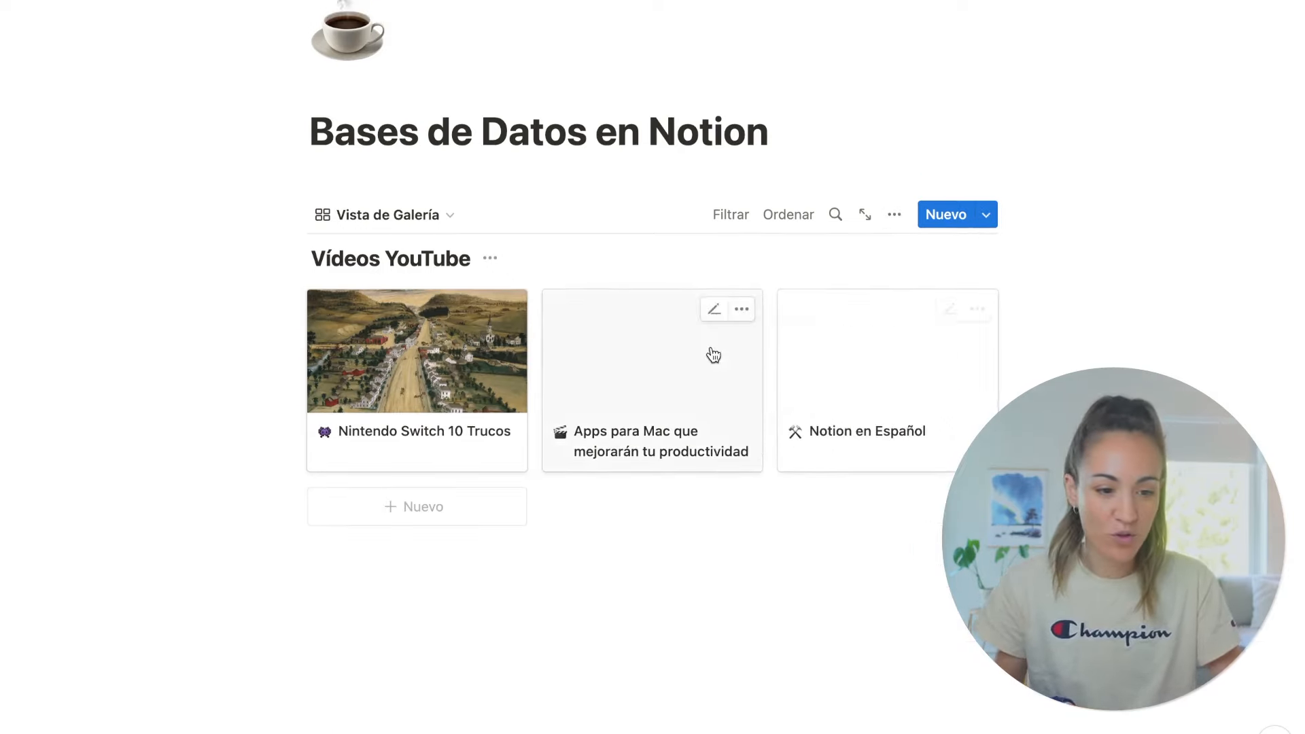
Add cover images to the Apps para Mac que mejorarán tu productividad and Notion en Español pages
click(712, 354)
click(367, 256)
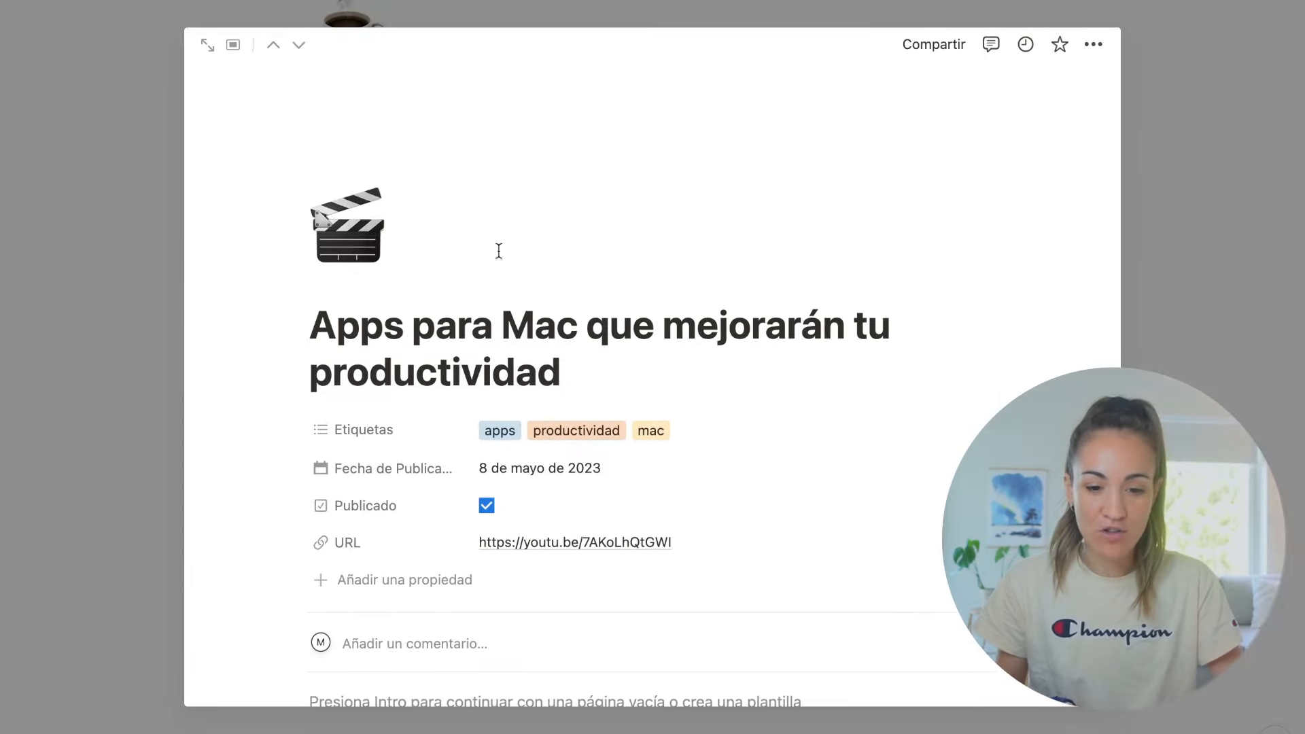
click(1164, 282)
click(912, 390)
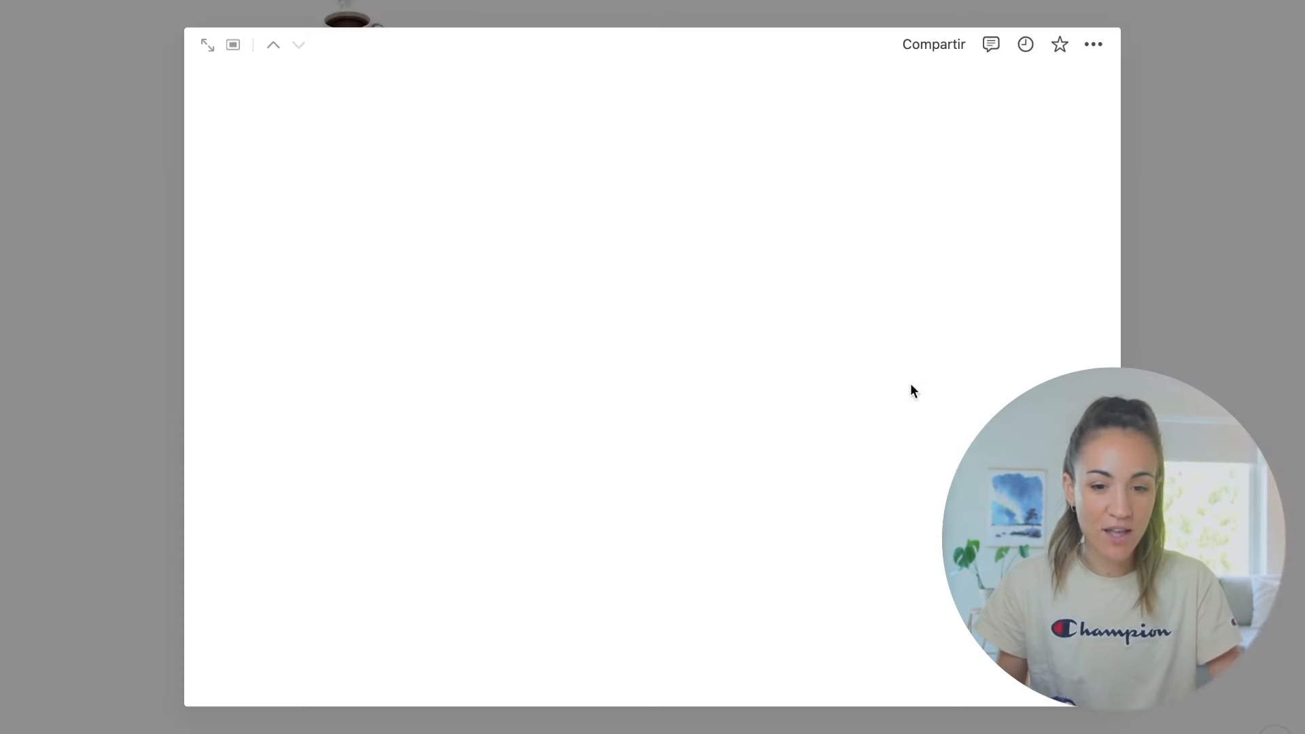
click(337, 254)
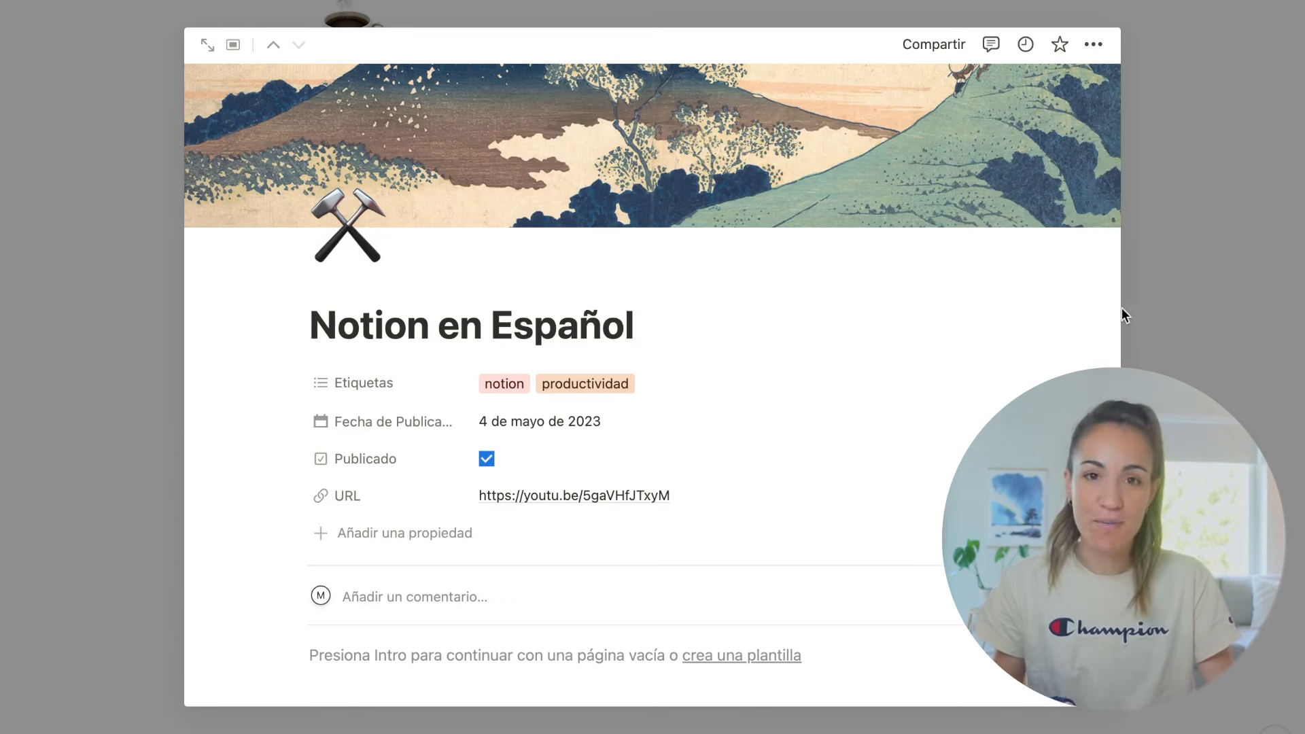
click(1186, 327)
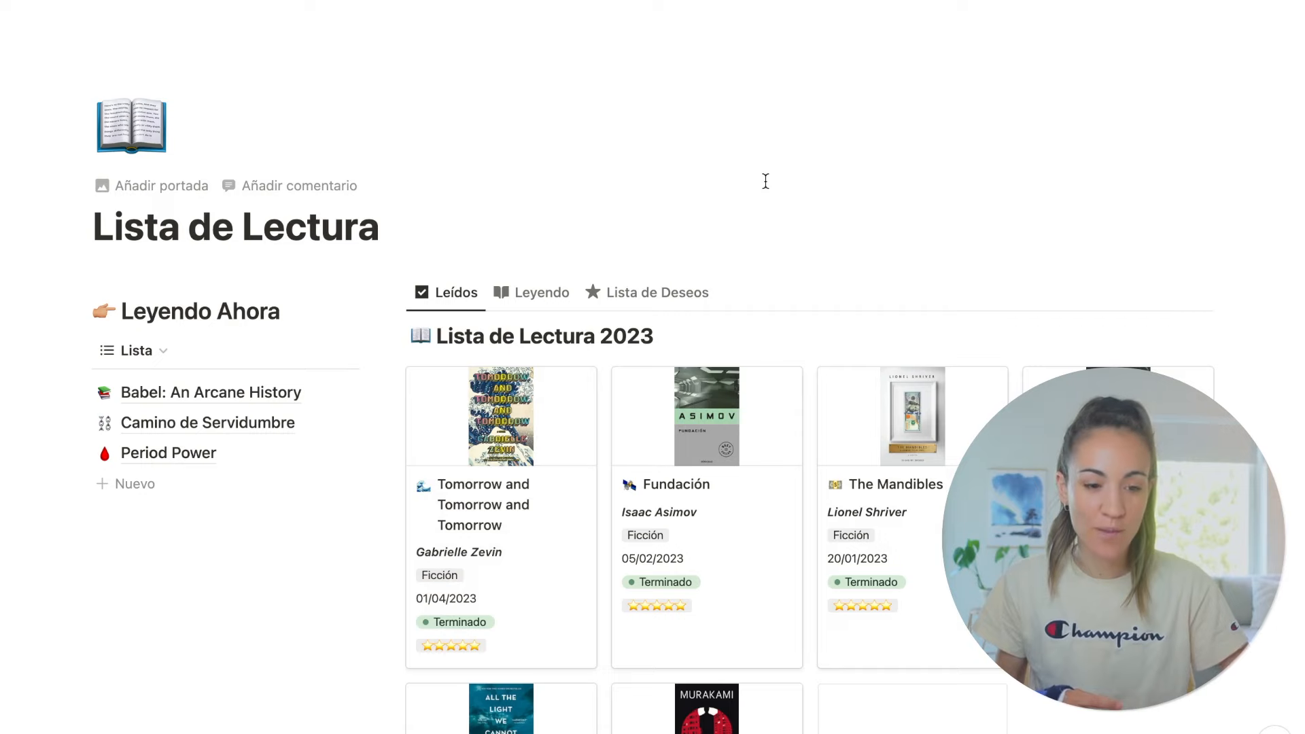
Look through the Leídos, Leyendo and Lista de Deseos views on the Lista de Lectura page, ending on Leídos
scroll(717, 208, down, 1)
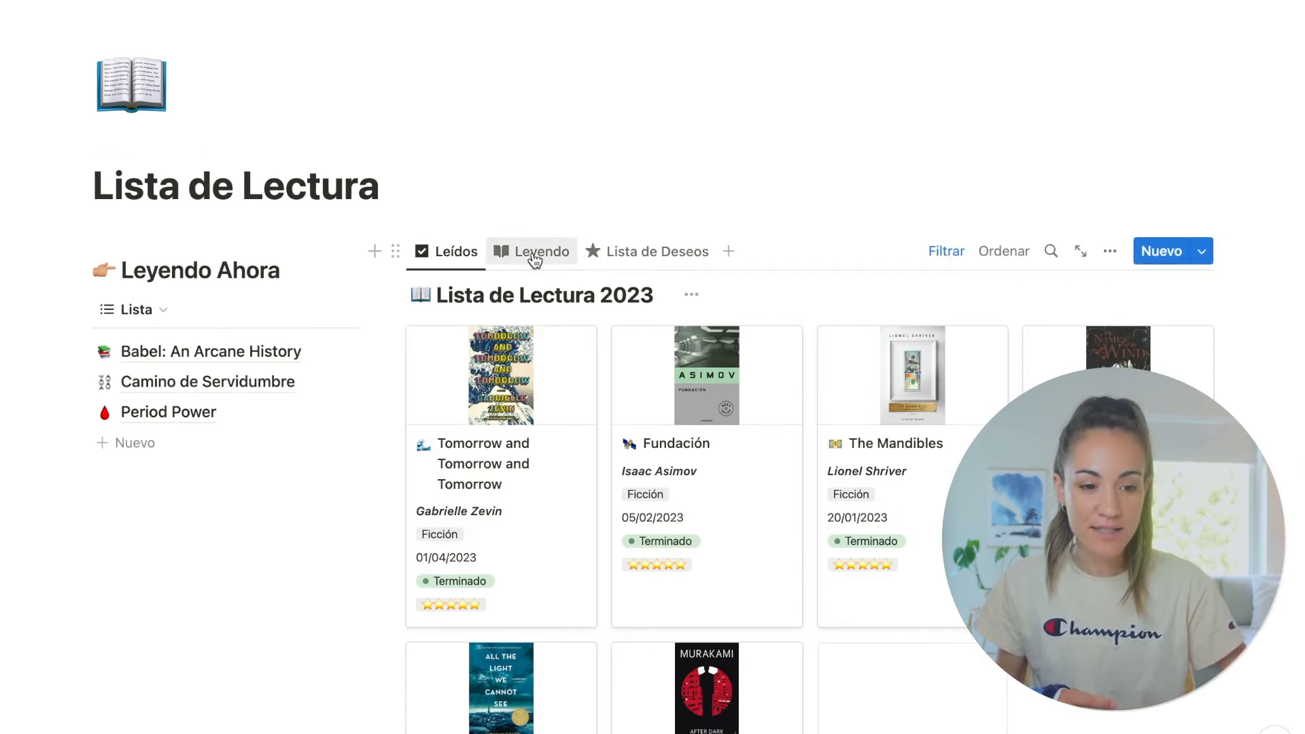
scroll(535, 253, down, 1)
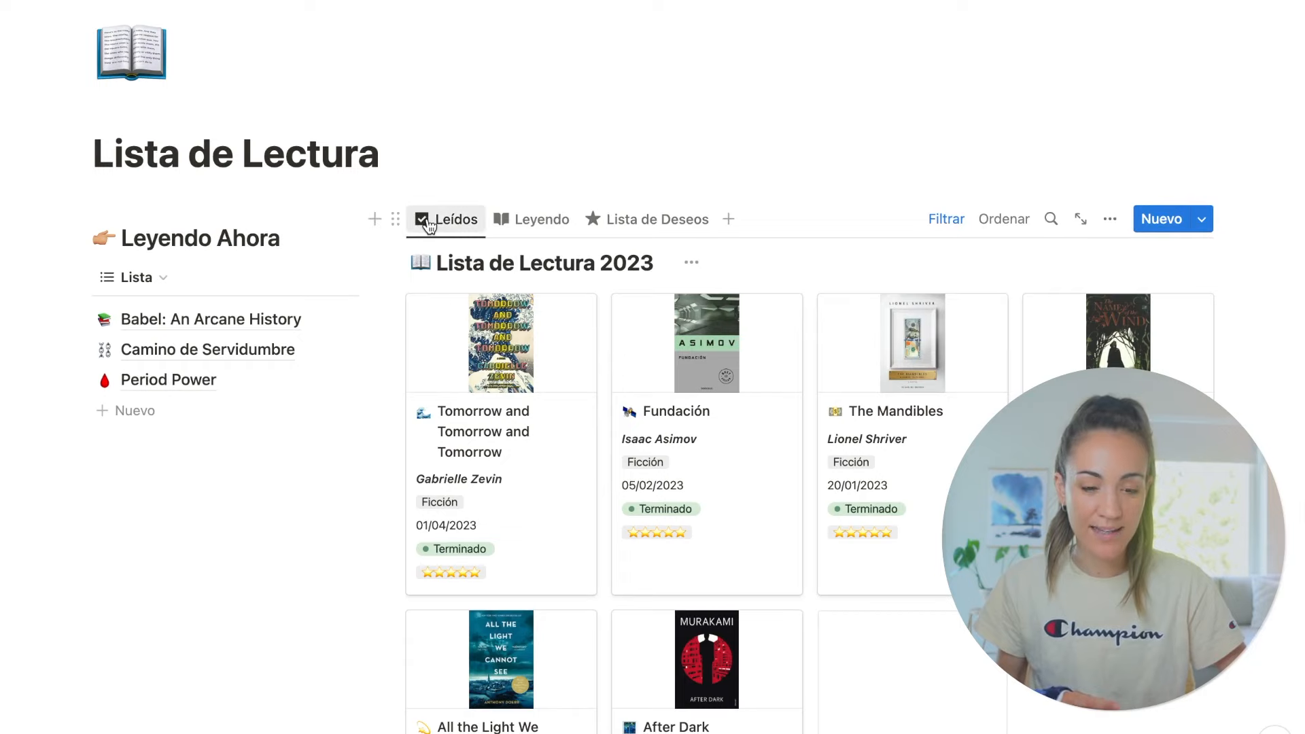
click(501, 225)
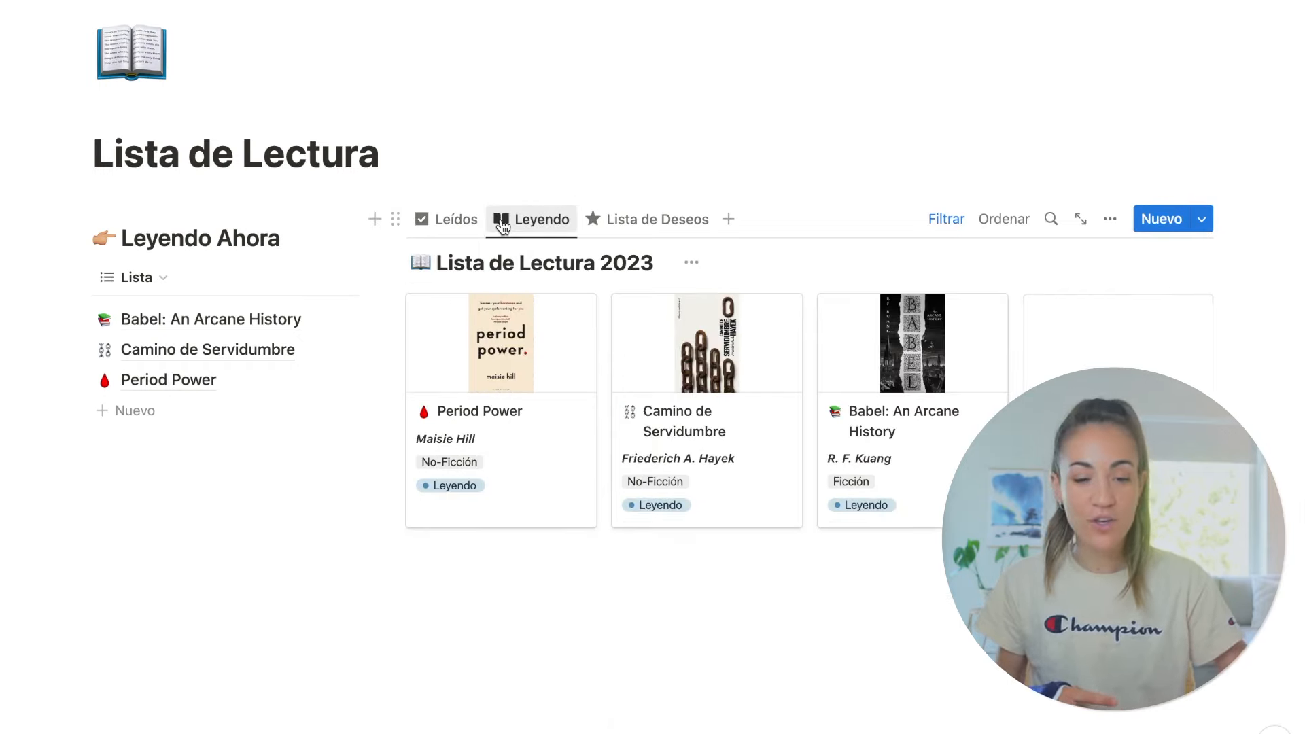
click(602, 217)
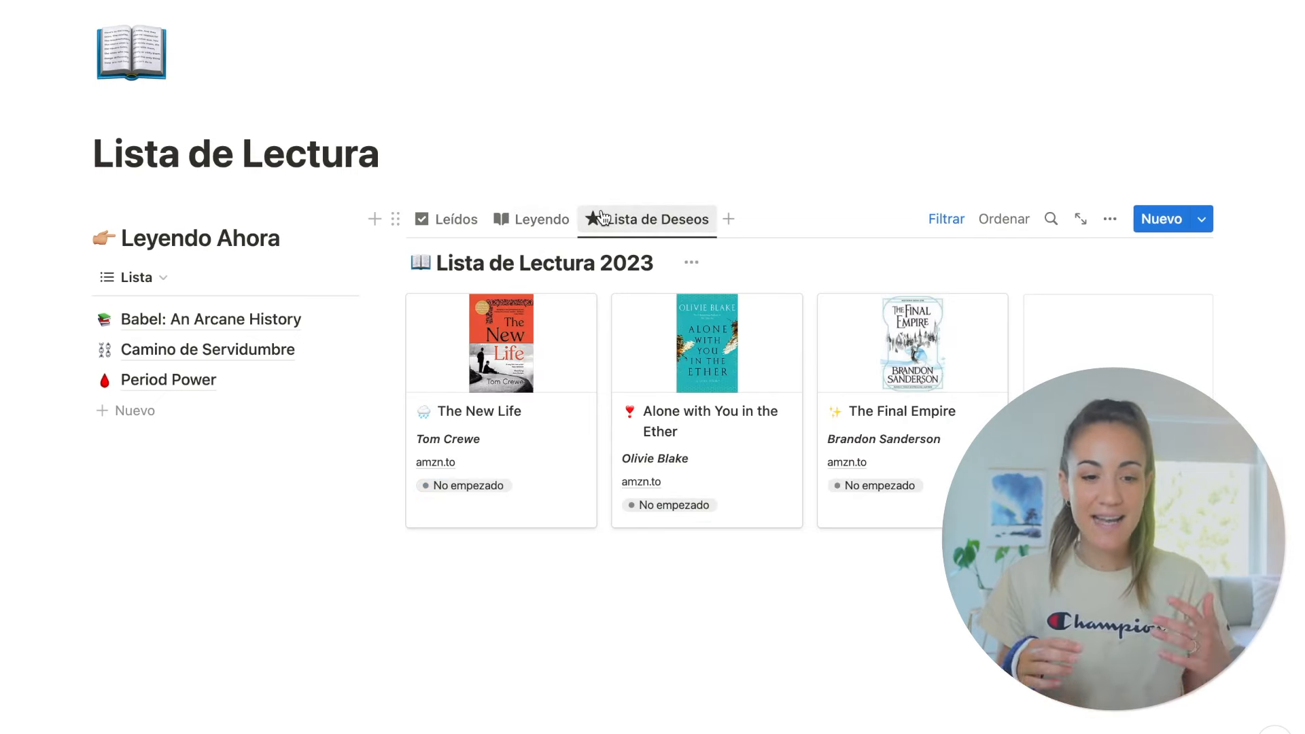
click(451, 219)
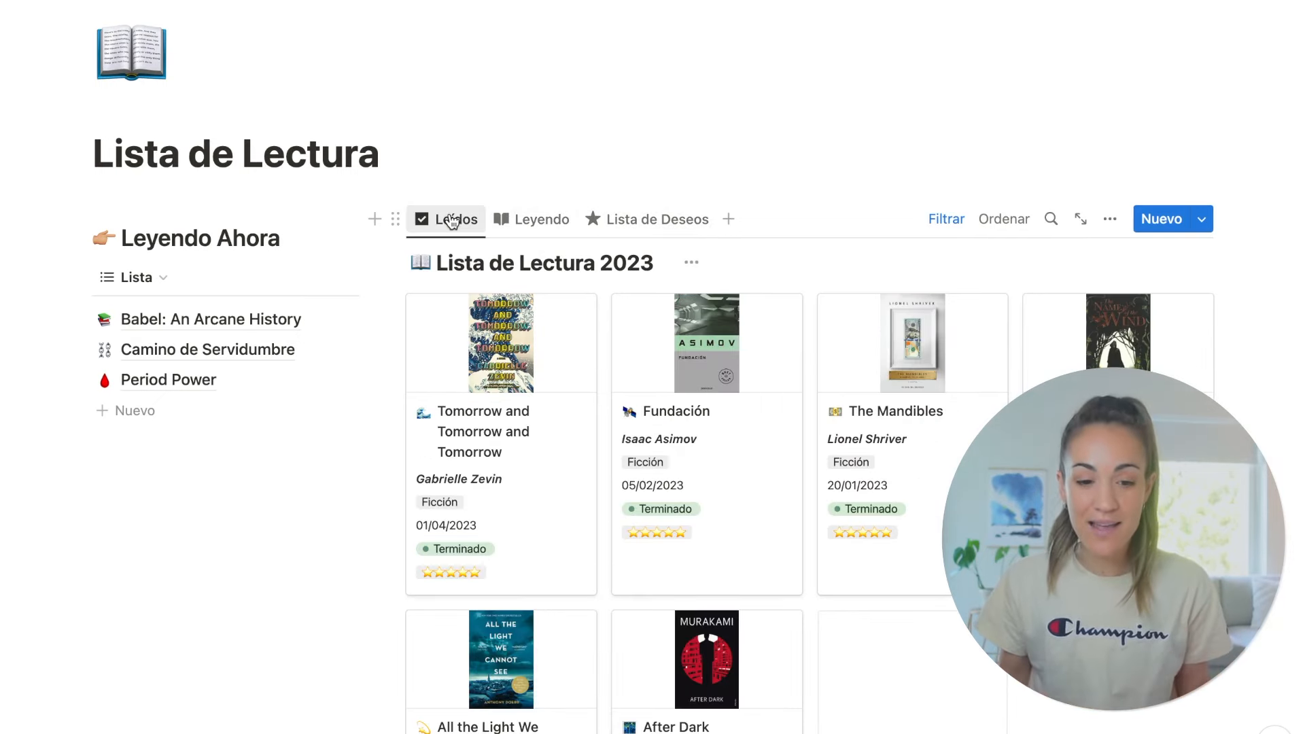
Show the Leídos view's filters and examine the Lista de Deseos and Status conditions
click(947, 221)
click(536, 297)
click(537, 295)
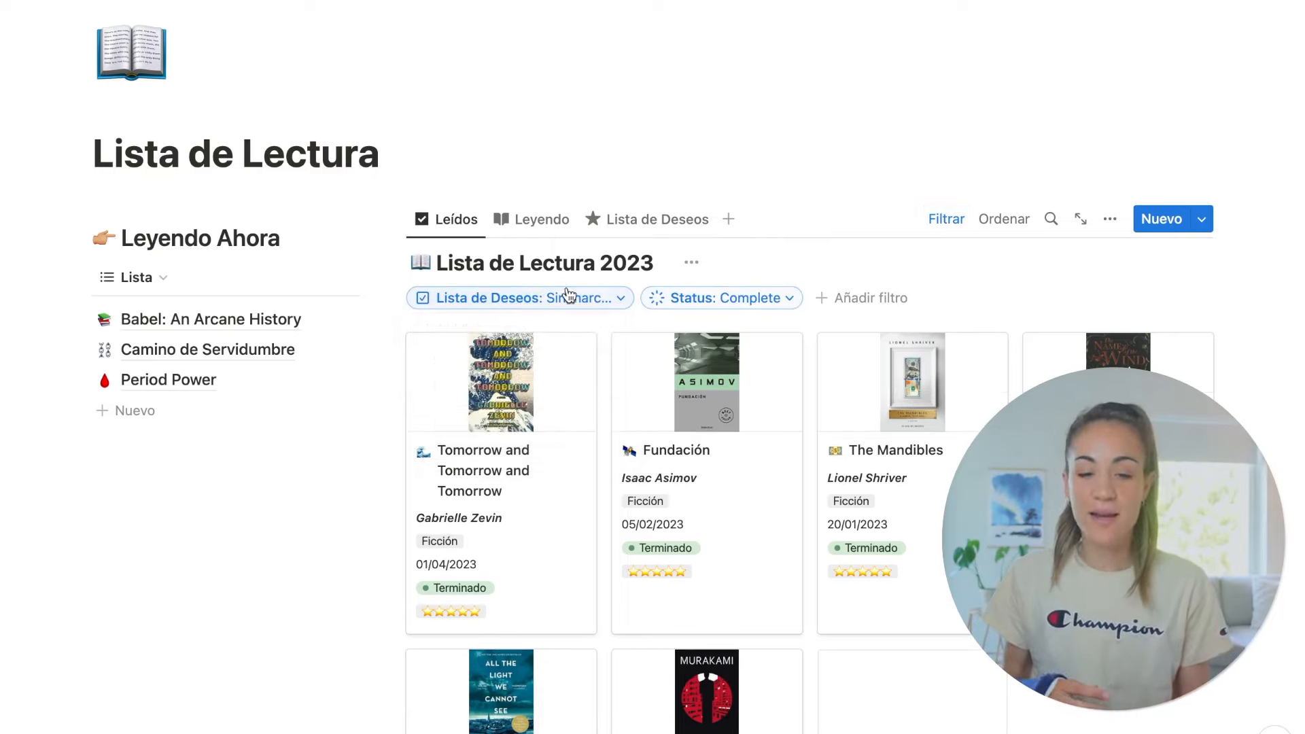
click(677, 301)
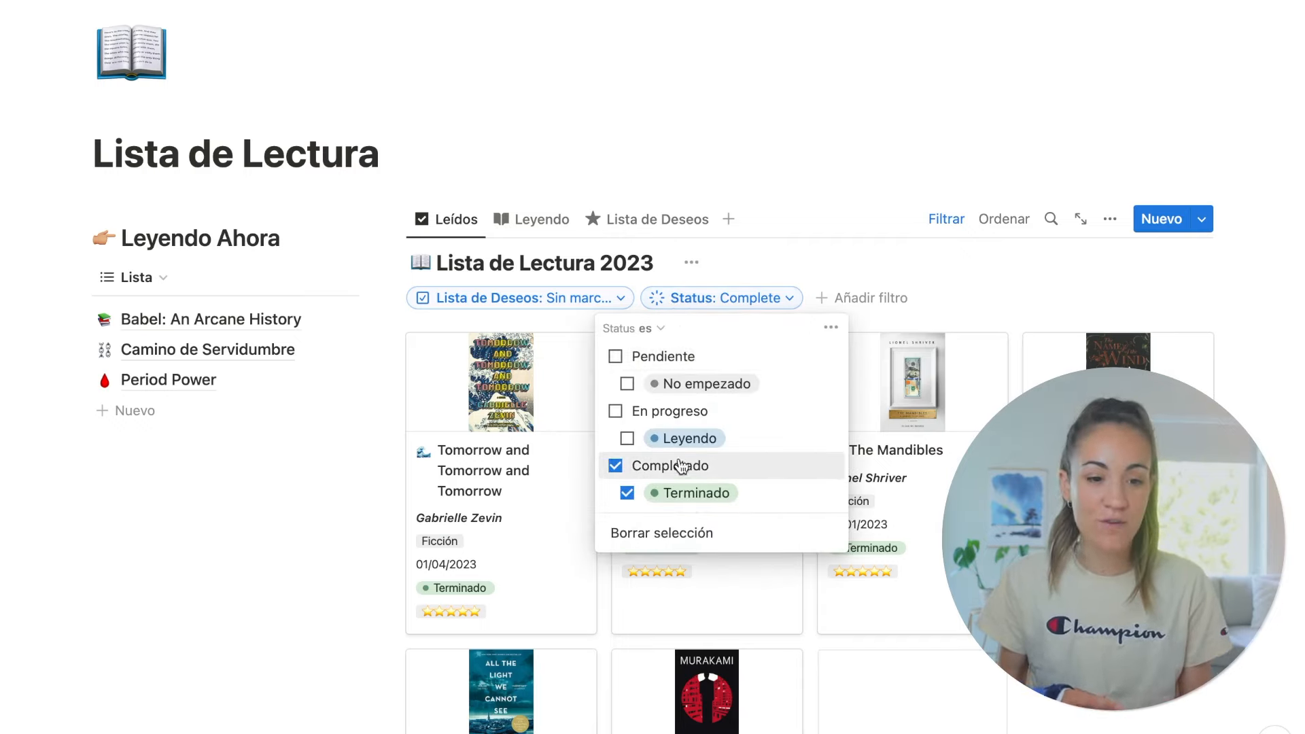
click(530, 223)
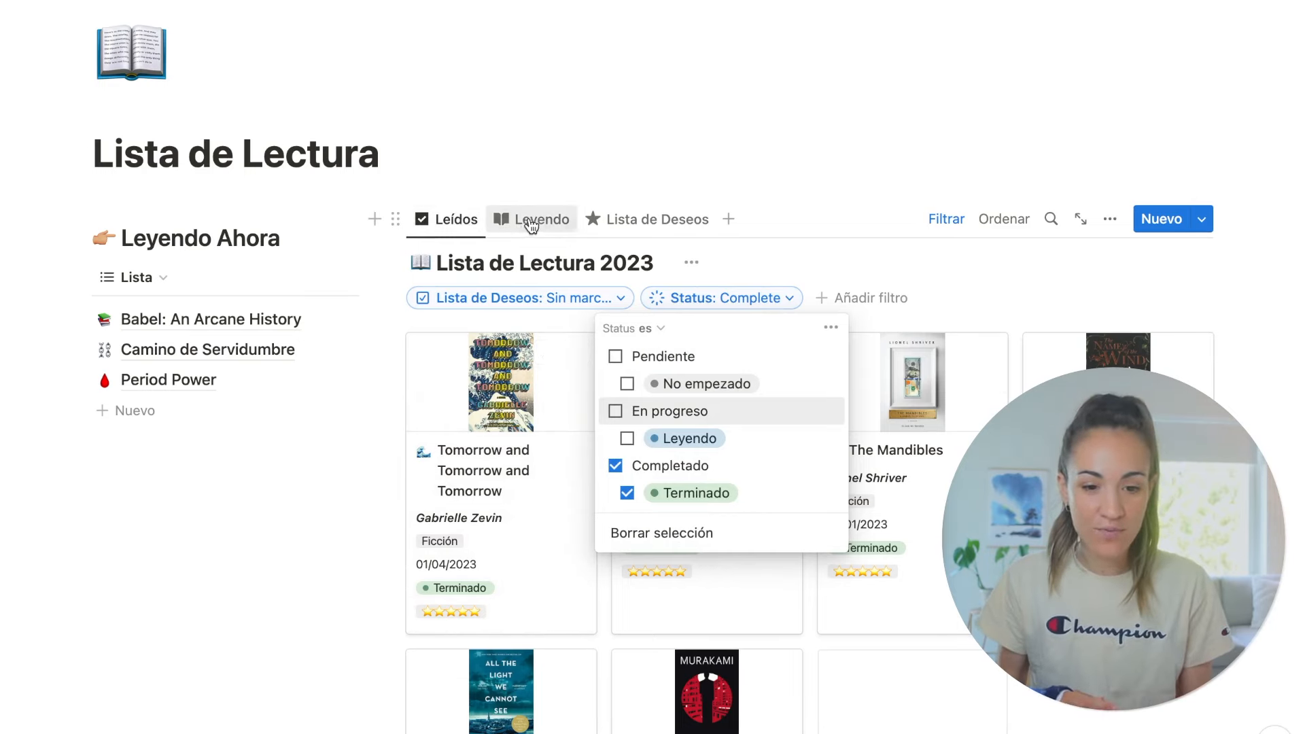
Examine the filter conditions of the Leyendo and Lista de Deseos views on the Lista de Lectura page
click(1109, 219)
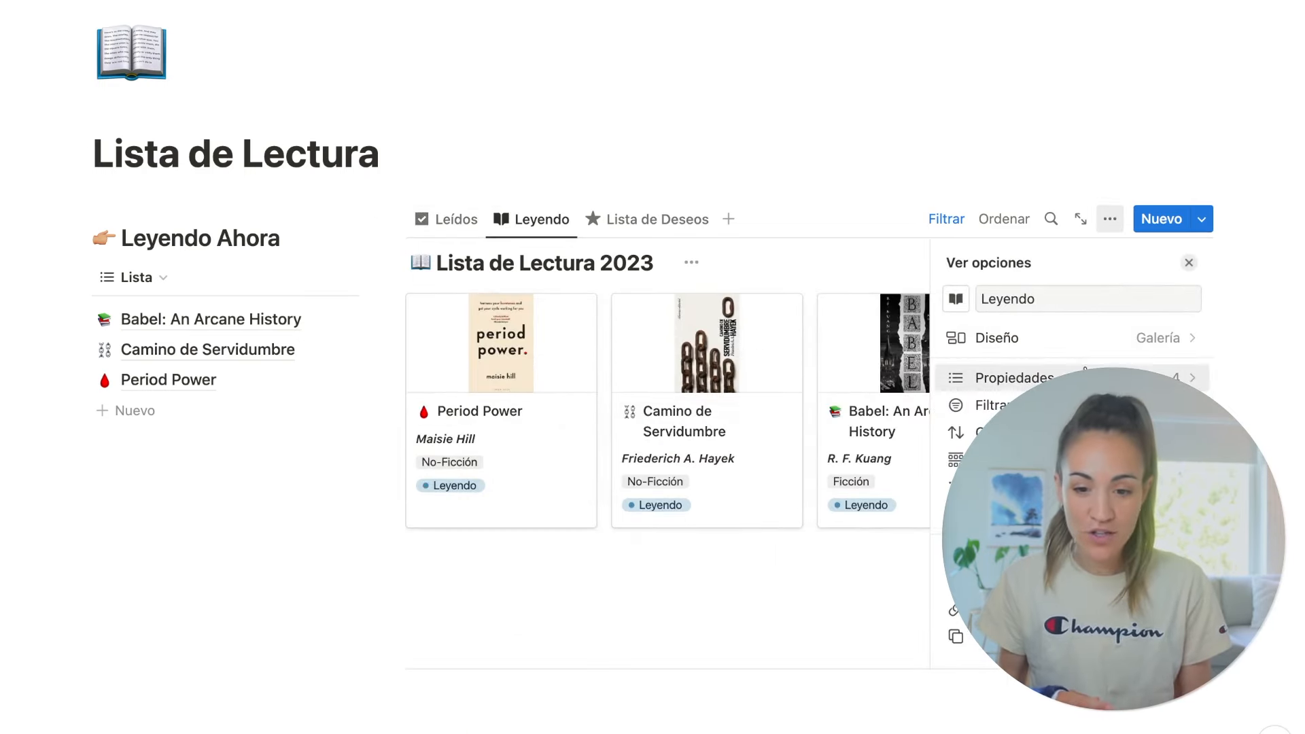
click(1077, 406)
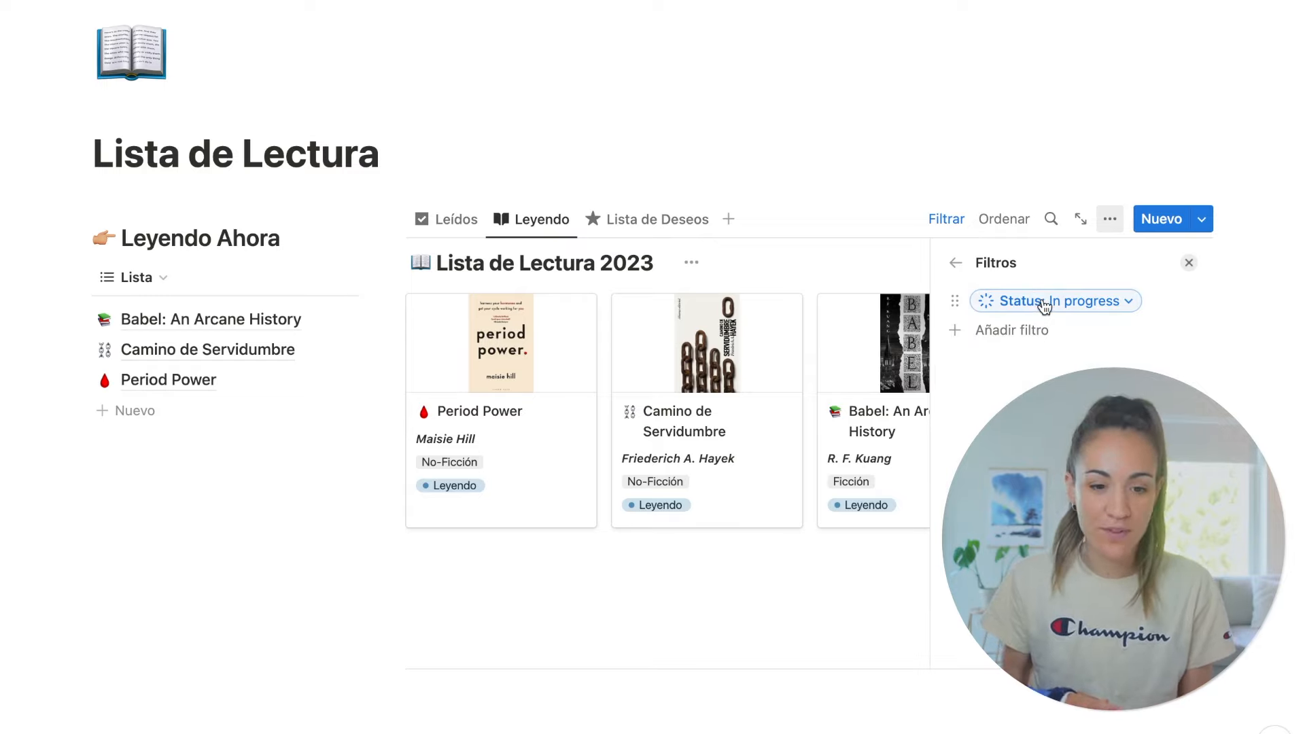
click(687, 230)
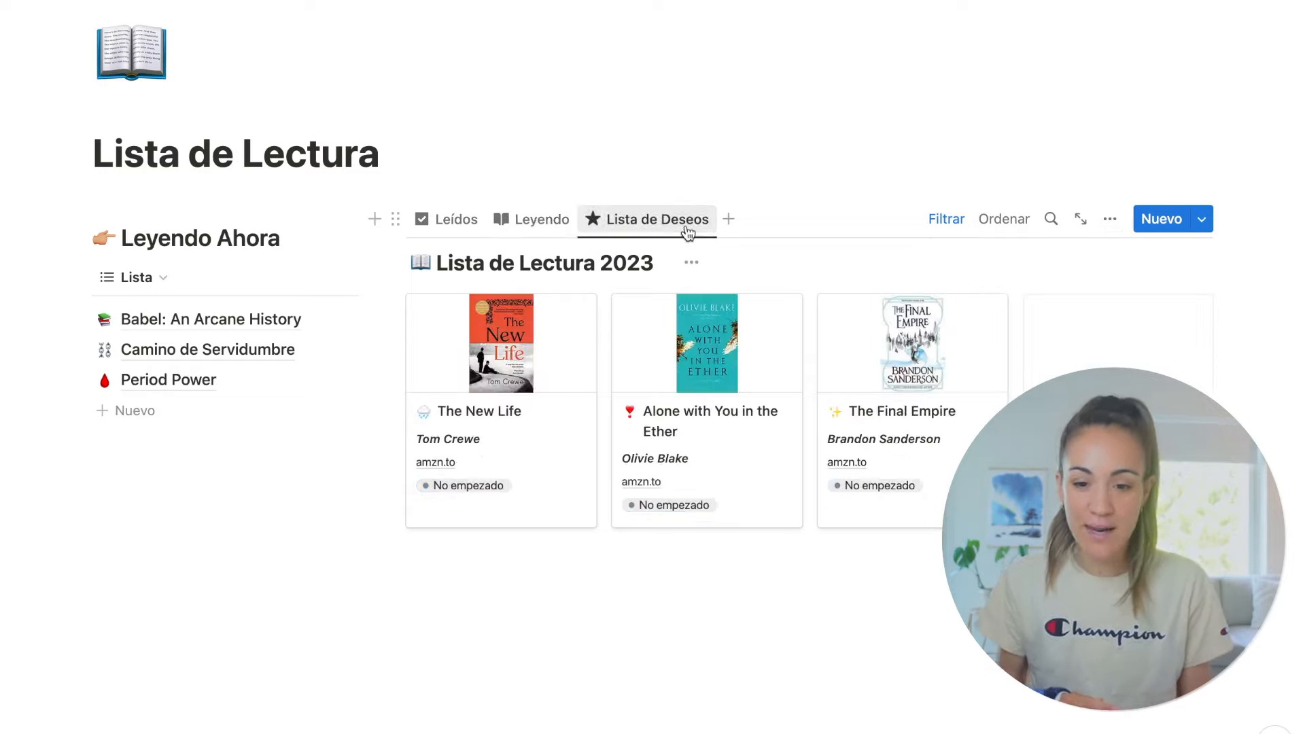
click(1110, 218)
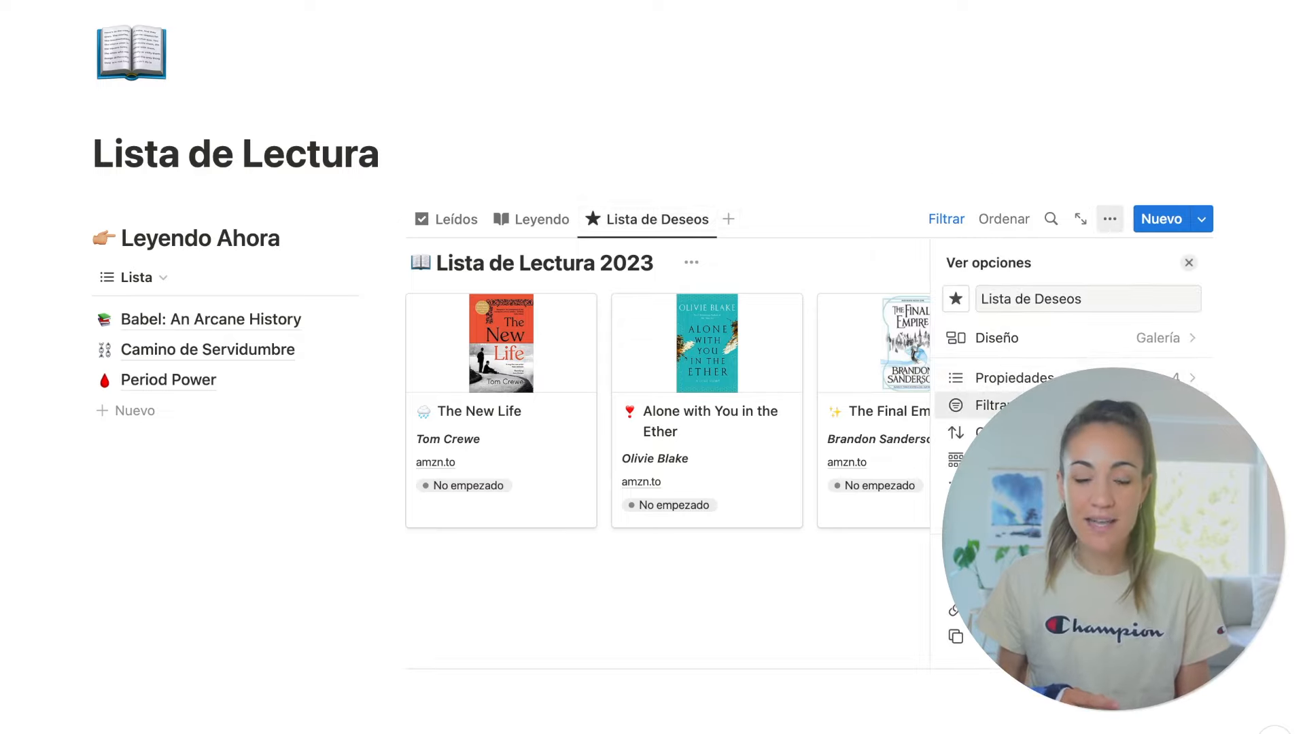
click(985, 405)
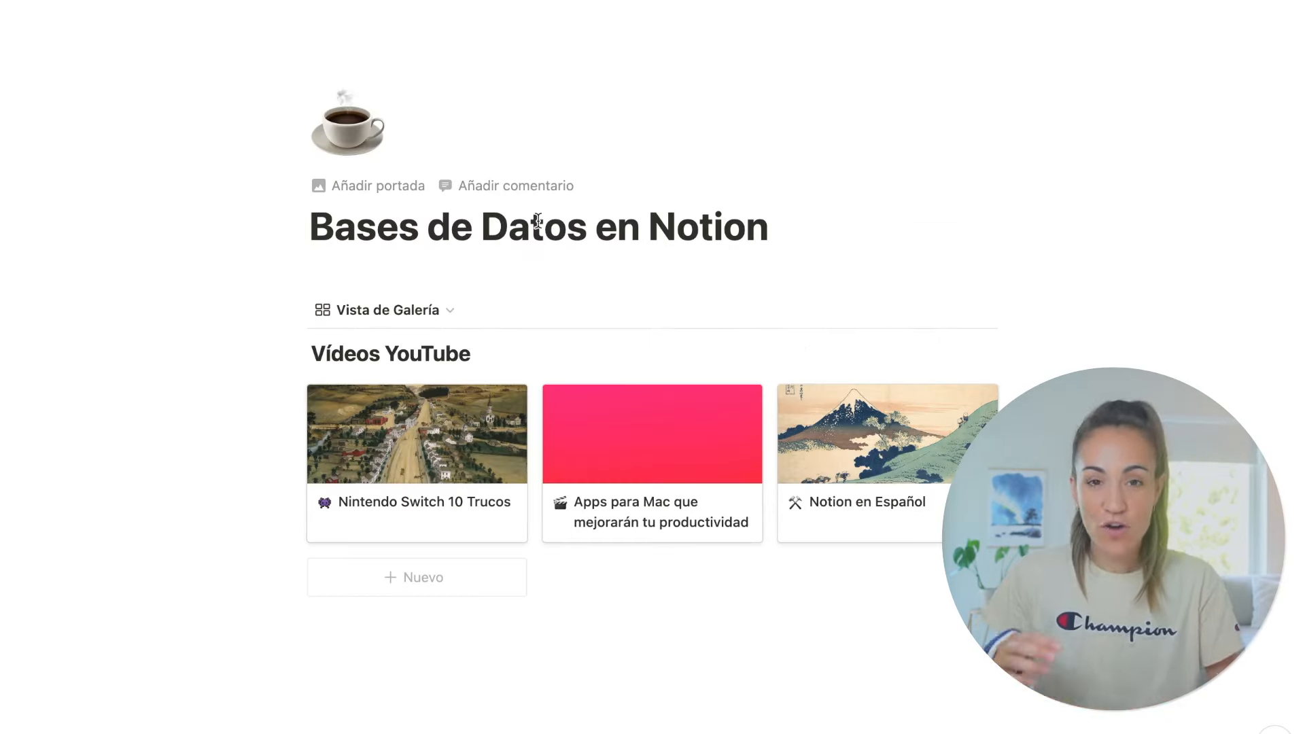
Switch the Vídeos YouTube database to Vista de Tabla and filter it by Publicado set to Sin marcar
click(384, 309)
click(349, 381)
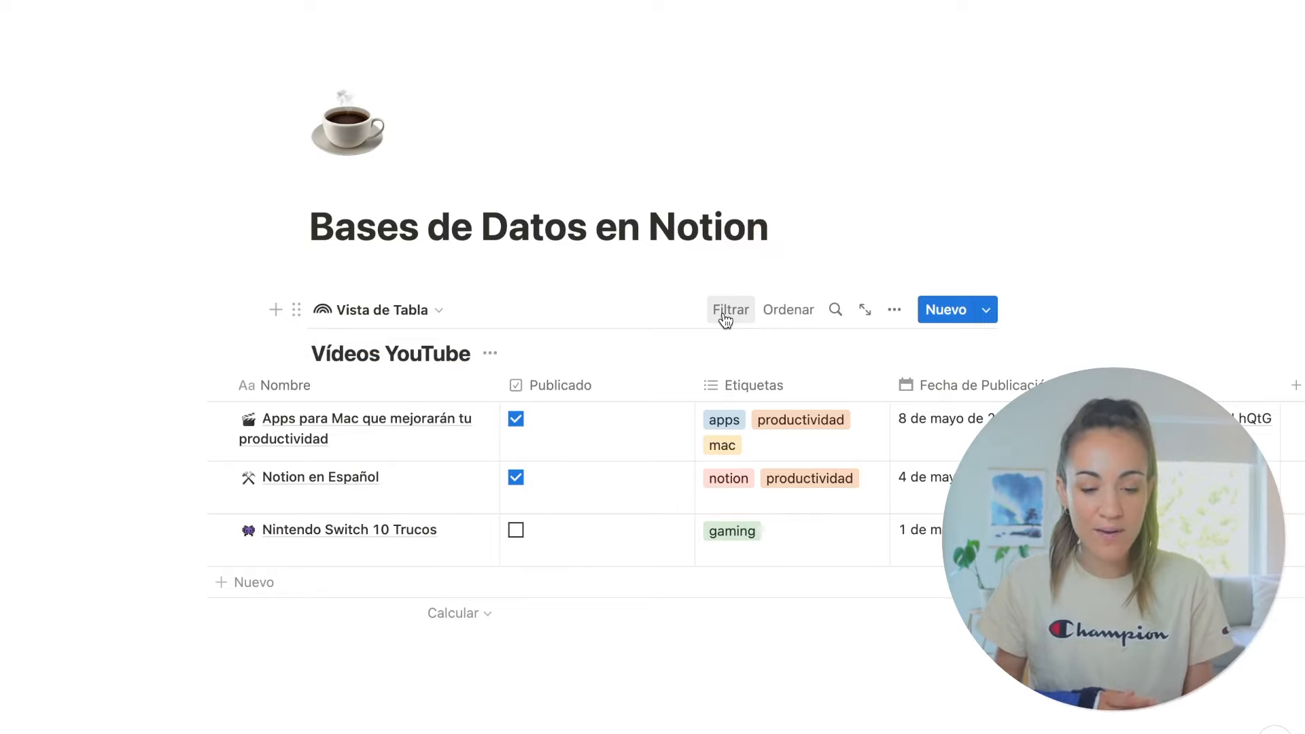
click(725, 316)
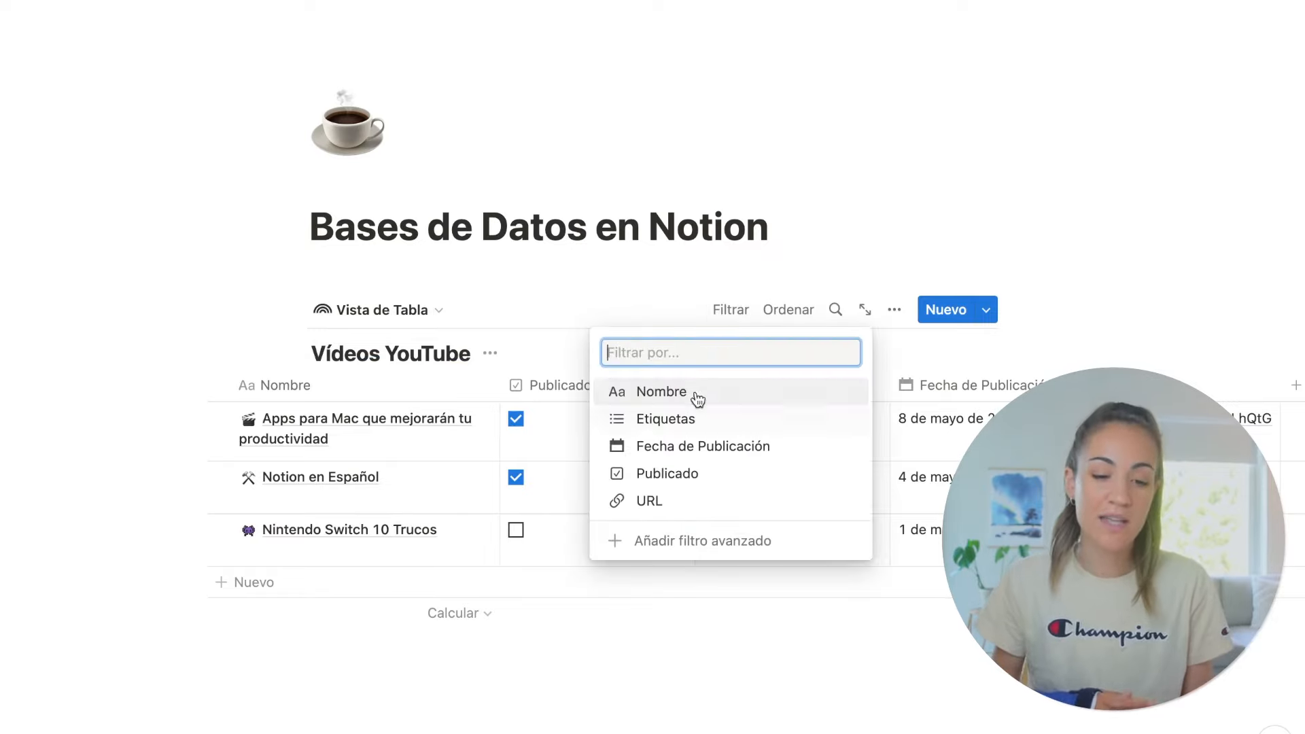
click(698, 473)
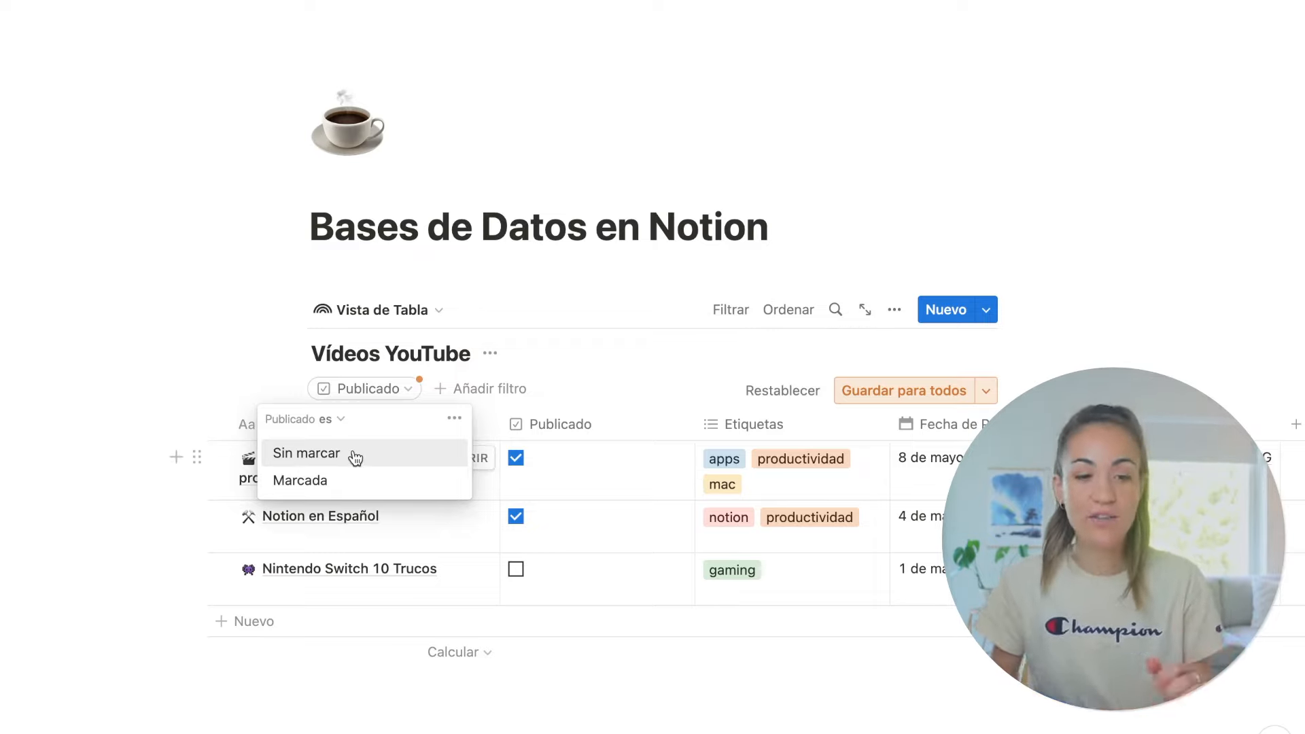
click(307, 453)
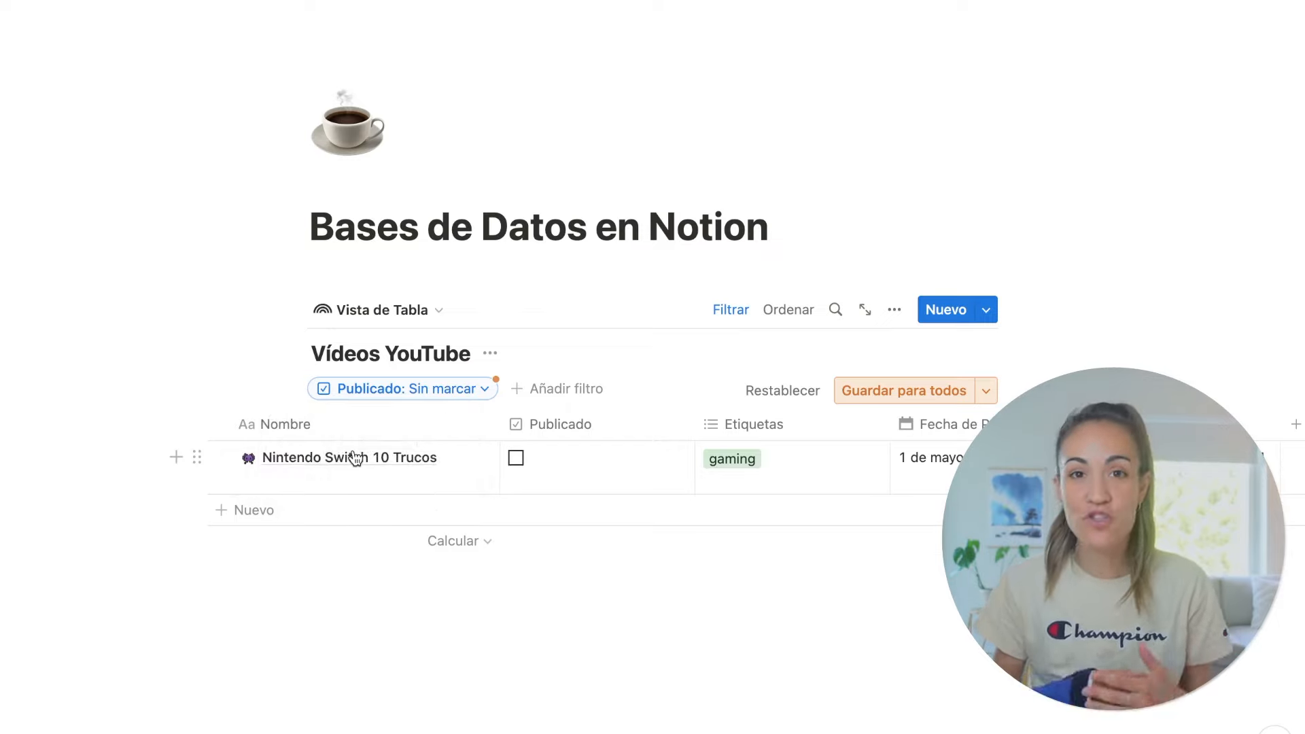
Clear the value chosen in the table's Publicado filter
click(442, 389)
click(395, 521)
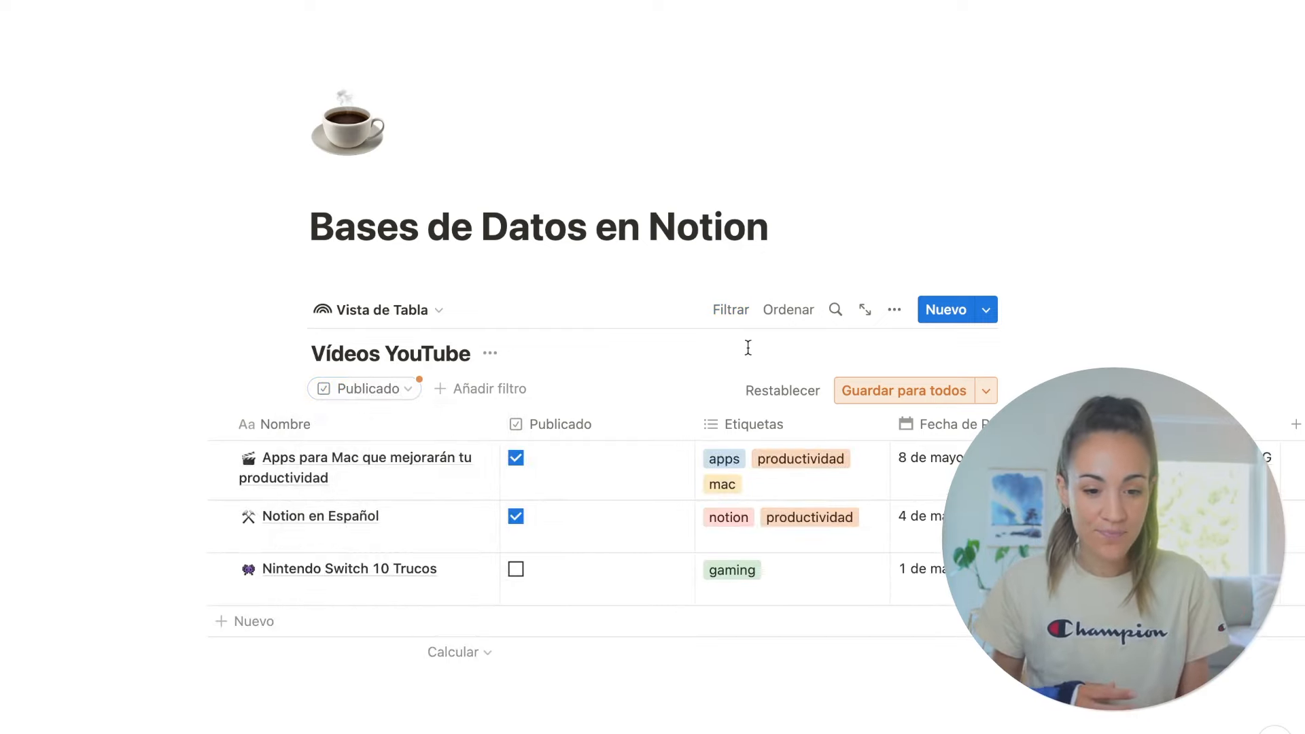
Sort the Vídeos YouTube table by Fecha de Publicación, trying Descendente and ending on Ascendente
click(804, 311)
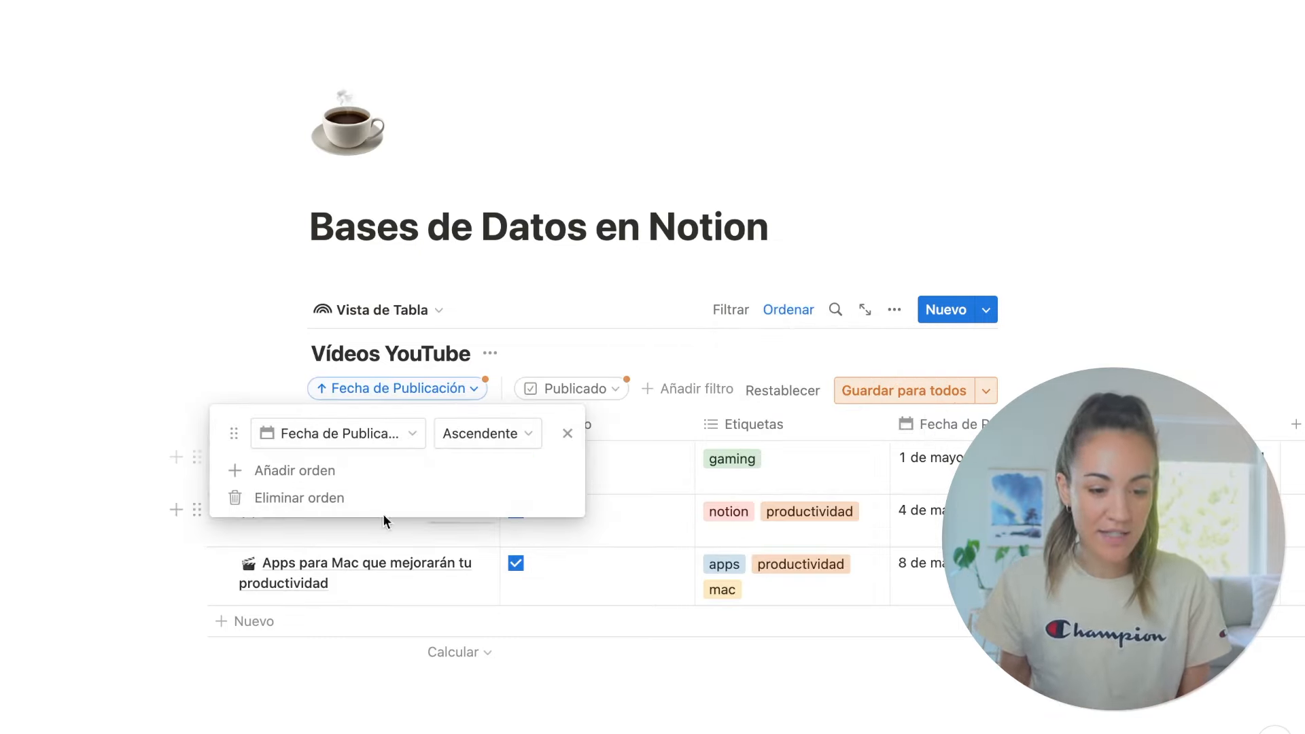
click(455, 436)
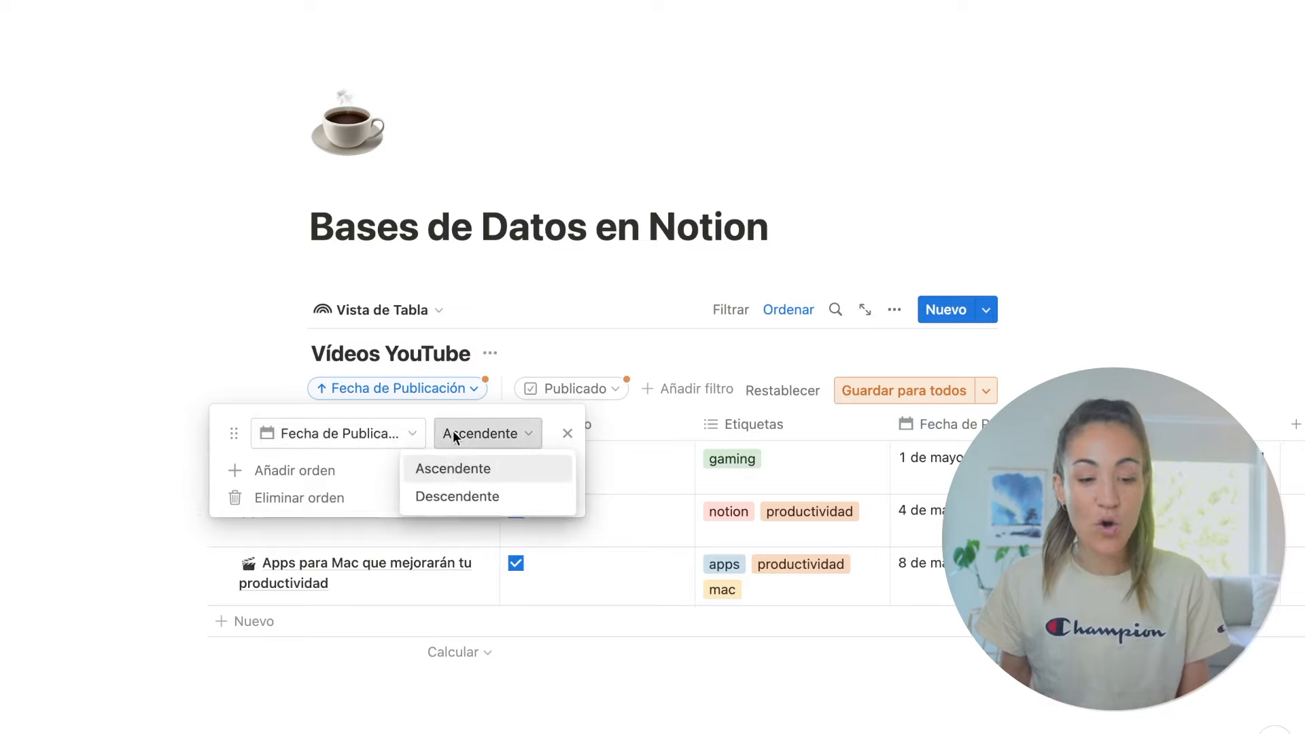
click(461, 498)
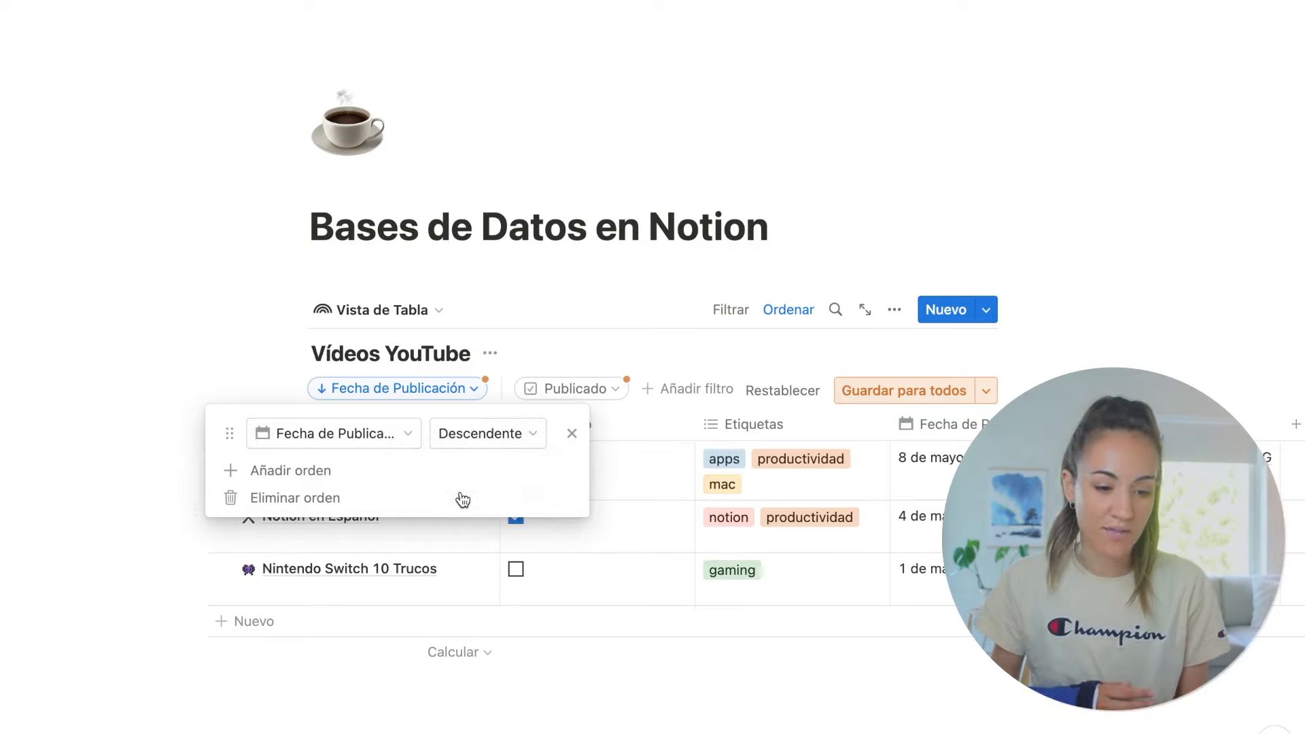
click(474, 438)
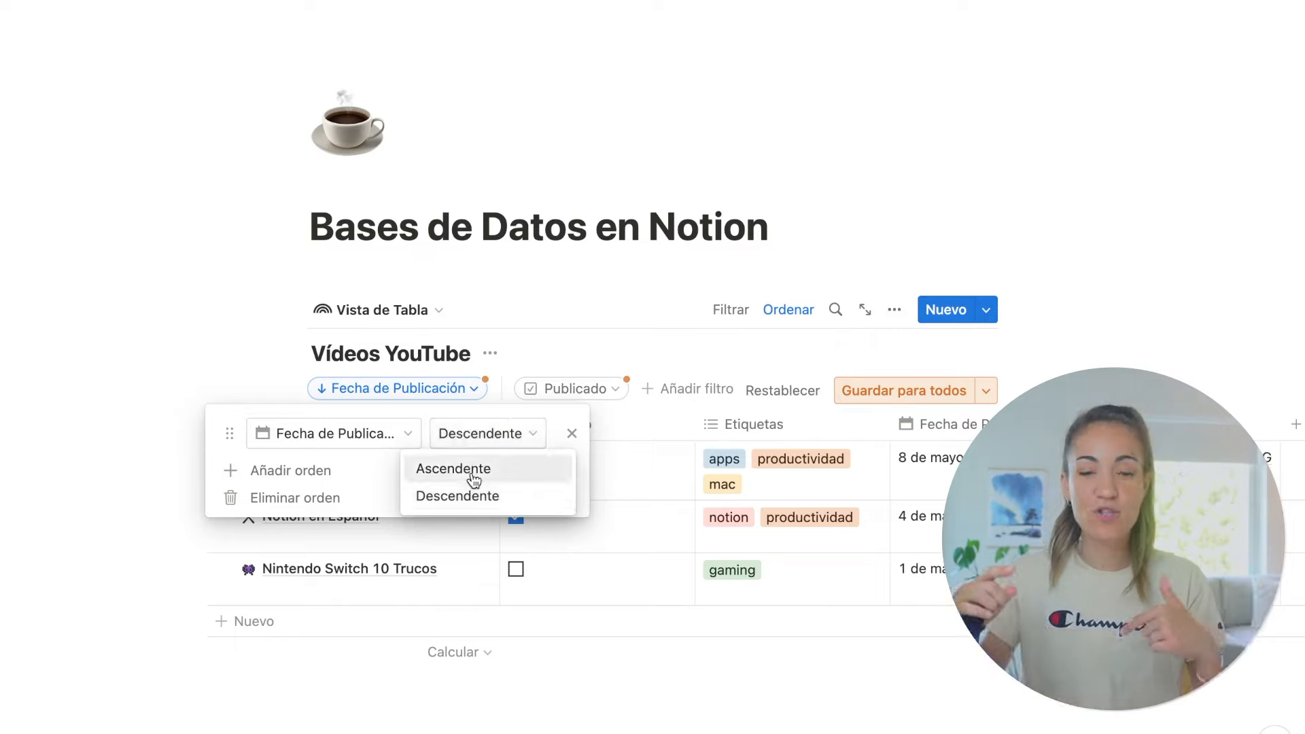
click(473, 471)
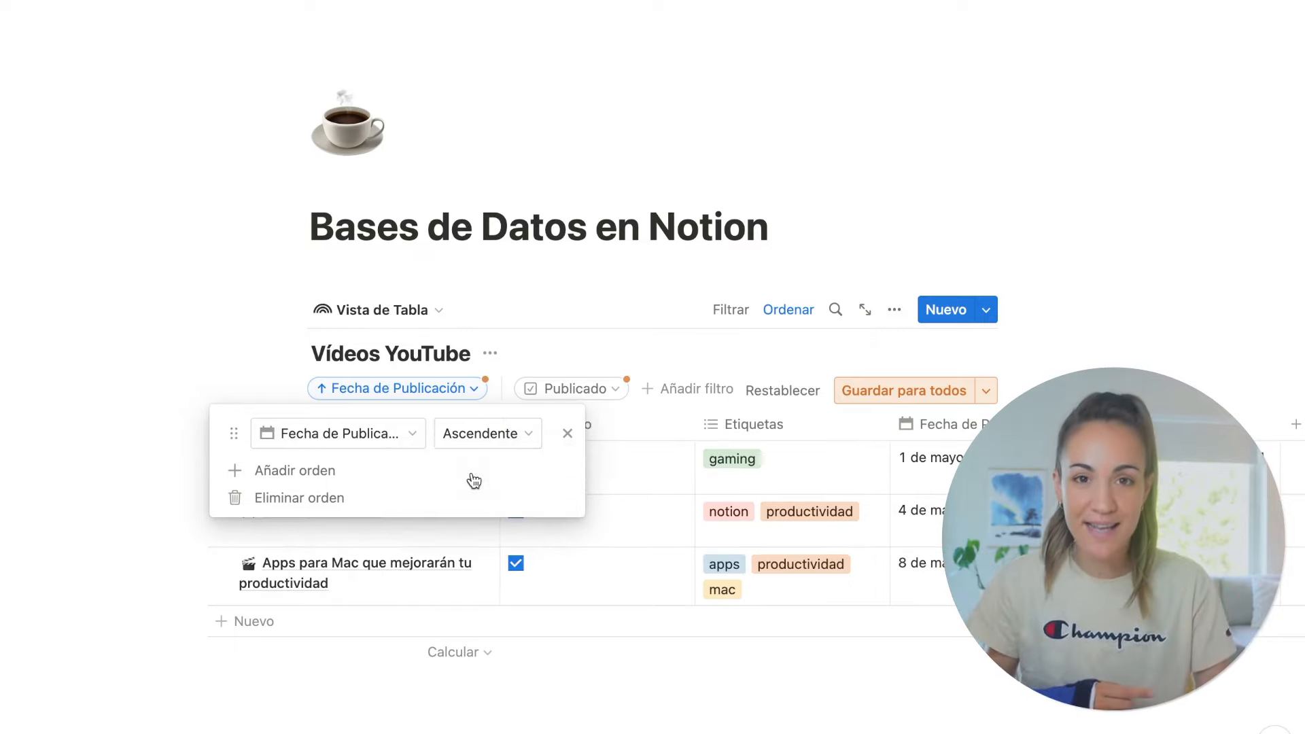